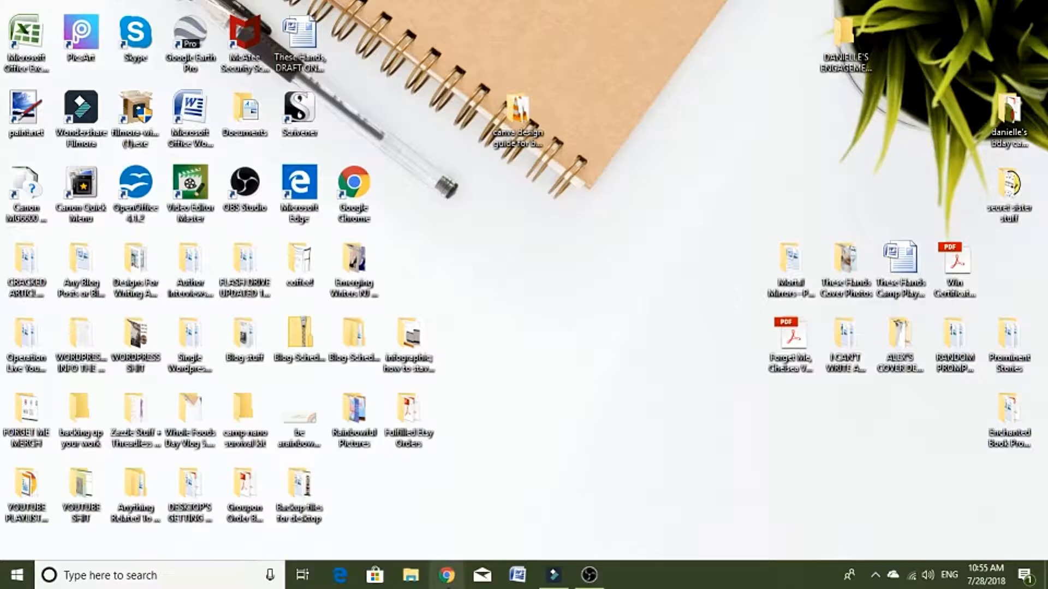
Step: Open the Canva website in Google Chrome, dismissing the extension's proxy settings notice
{"action": "left_click", "coordinate": [446, 574]}
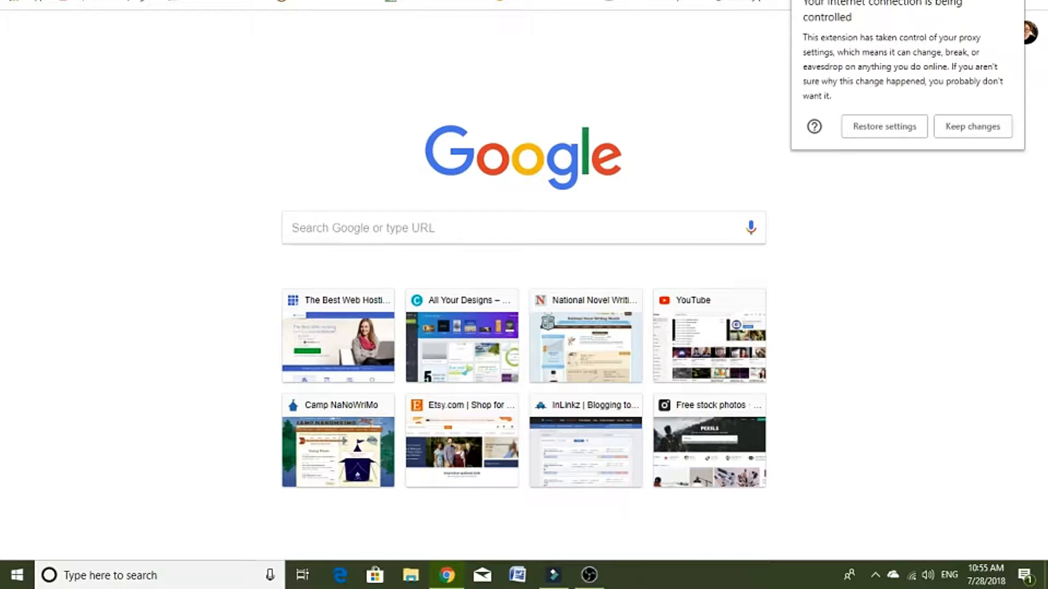
{"action": "left_click", "coordinate": [1016, 1]}
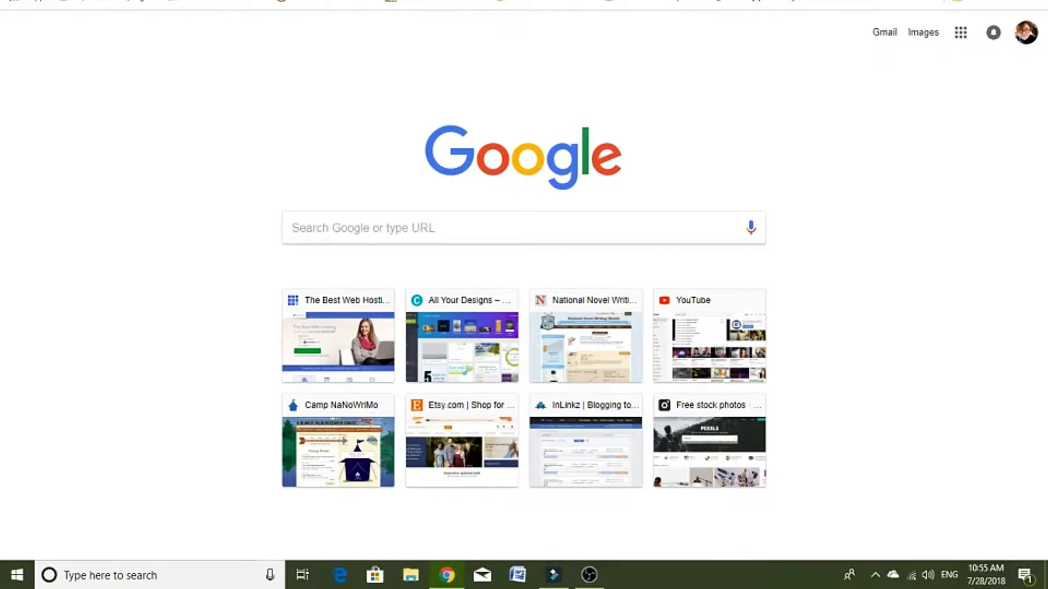
{"action": "type", "text": "canva"}
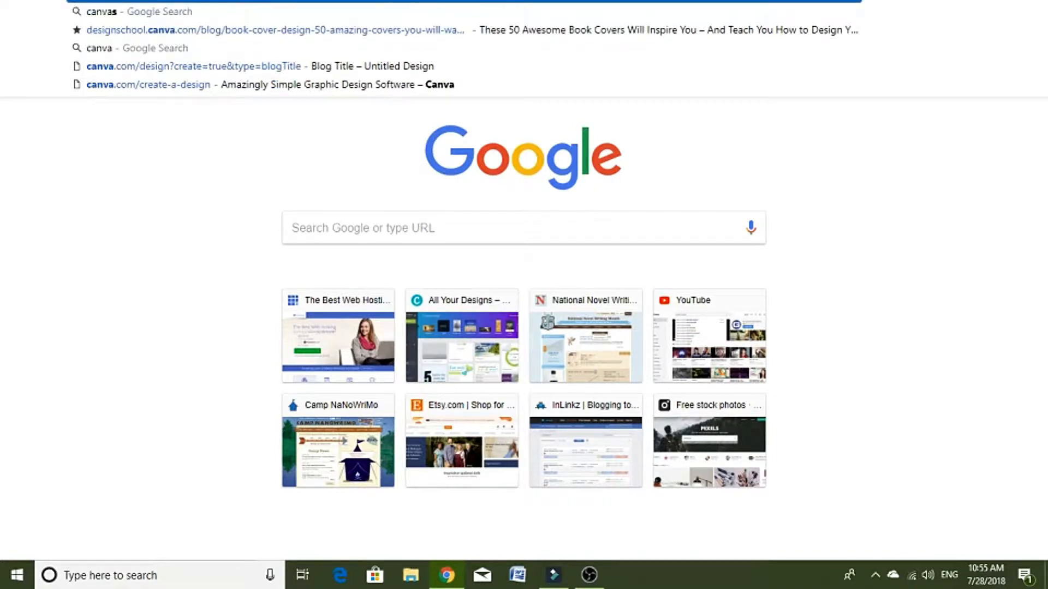
{"action": "key", "text": "Return"}
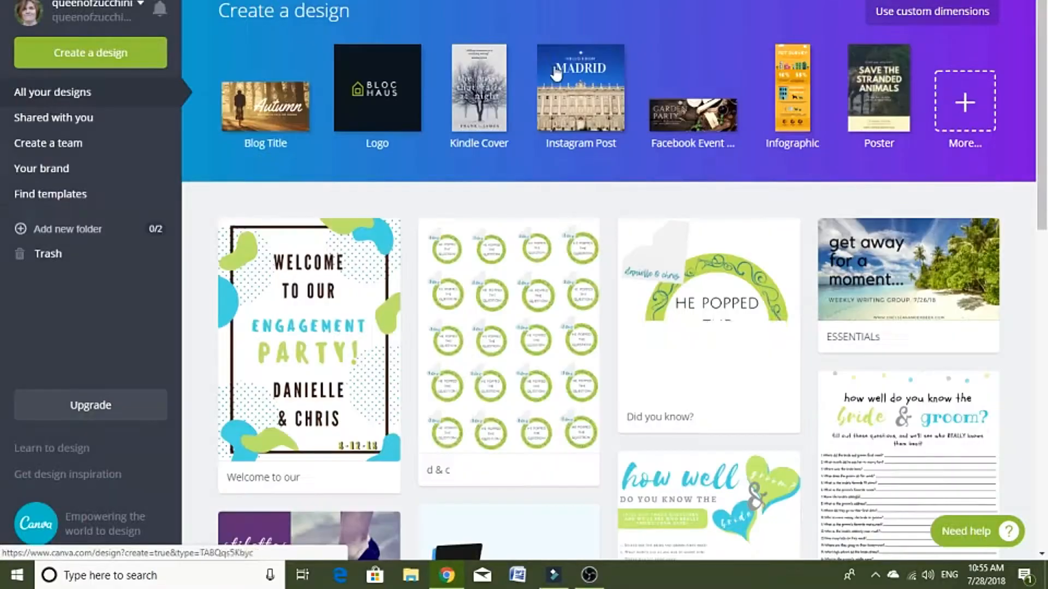
Step: Expand the full list of design types and examine its categories, from social media posts to ads
{"action": "left_click", "coordinate": [965, 102]}
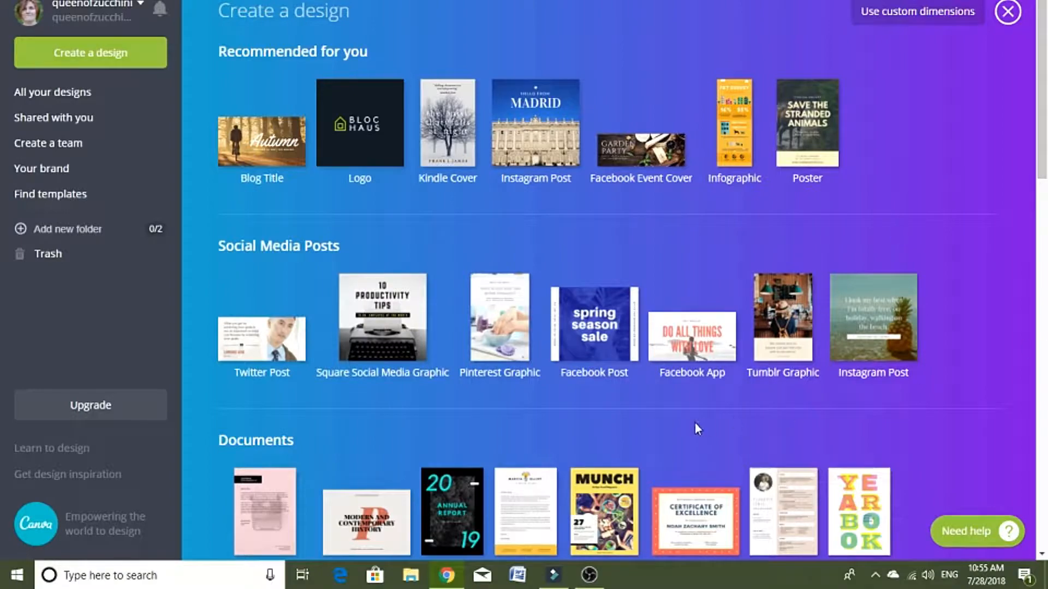
{"action": "scroll", "coordinate": [357, 418], "scroll_direction": "down", "scroll_amount": 12}
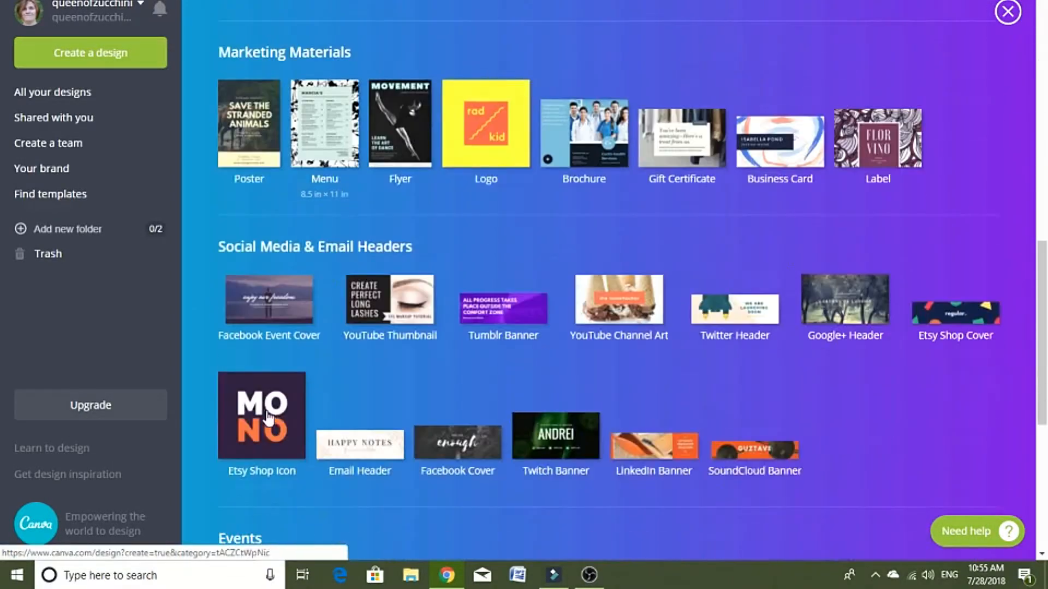
{"action": "scroll", "coordinate": [391, 380], "scroll_direction": "down", "scroll_amount": 5}
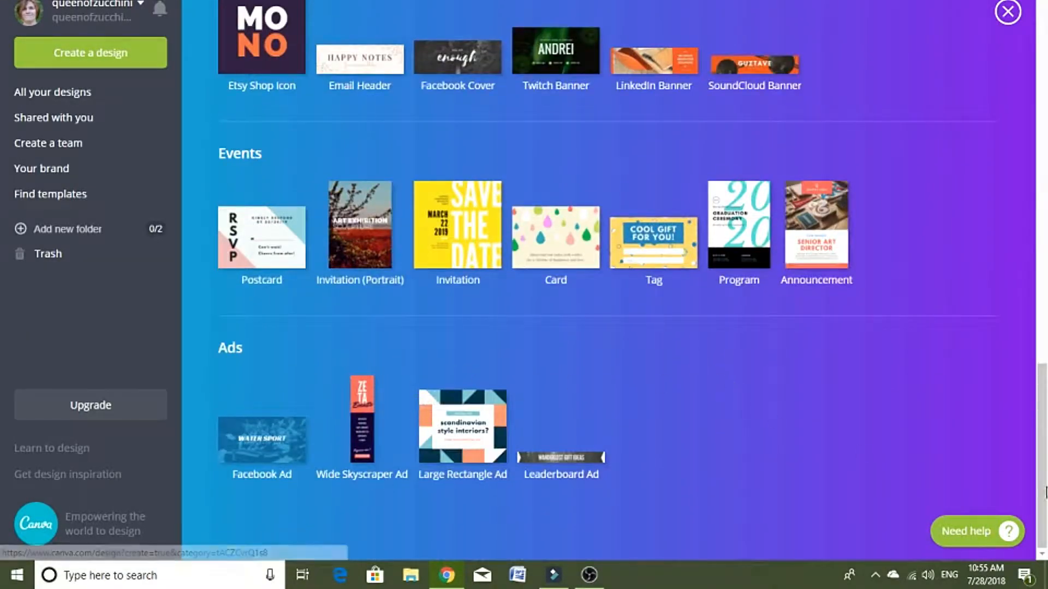
{"action": "scroll", "coordinate": [794, 373], "scroll_direction": "up", "scroll_amount": 3}
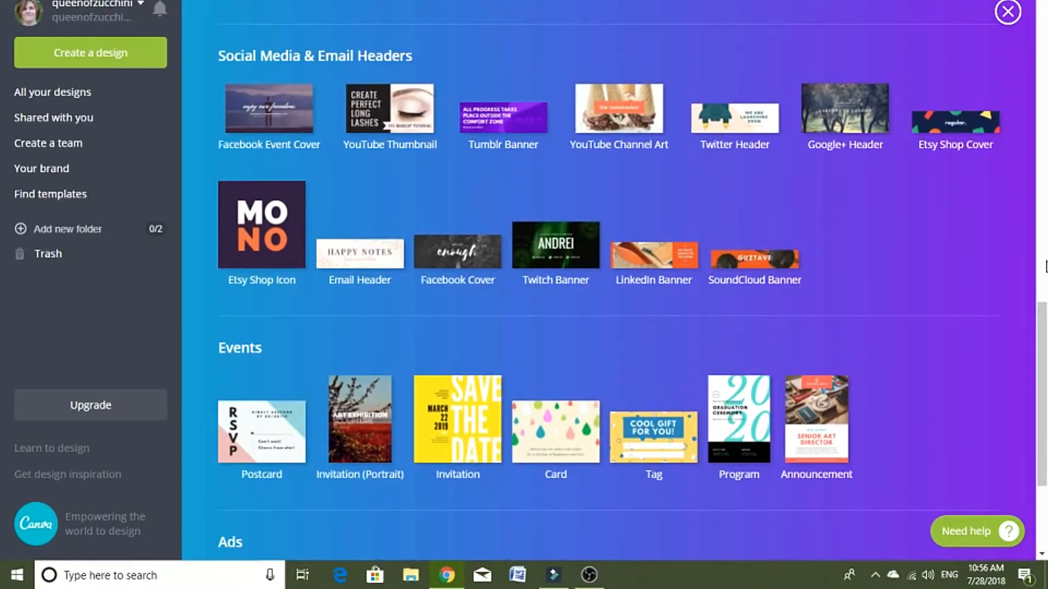
{"action": "scroll", "coordinate": [1045, 268], "scroll_direction": "up", "scroll_amount": 2}
{"action": "scroll", "coordinate": [689, 222], "scroll_direction": "up", "scroll_amount": 7}
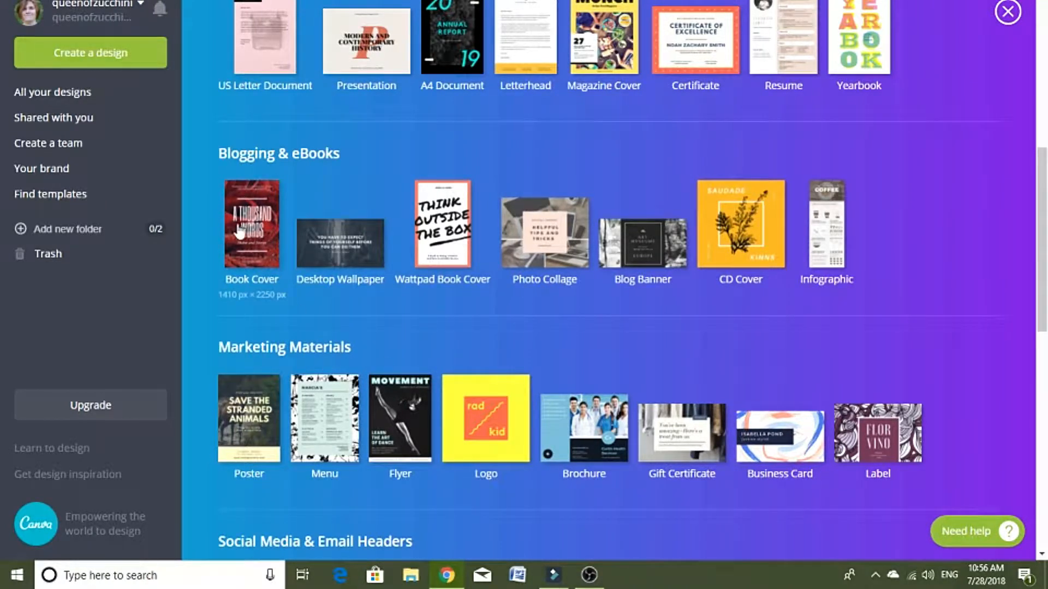
{"action": "scroll", "coordinate": [565, 411], "scroll_direction": "up", "scroll_amount": 7}
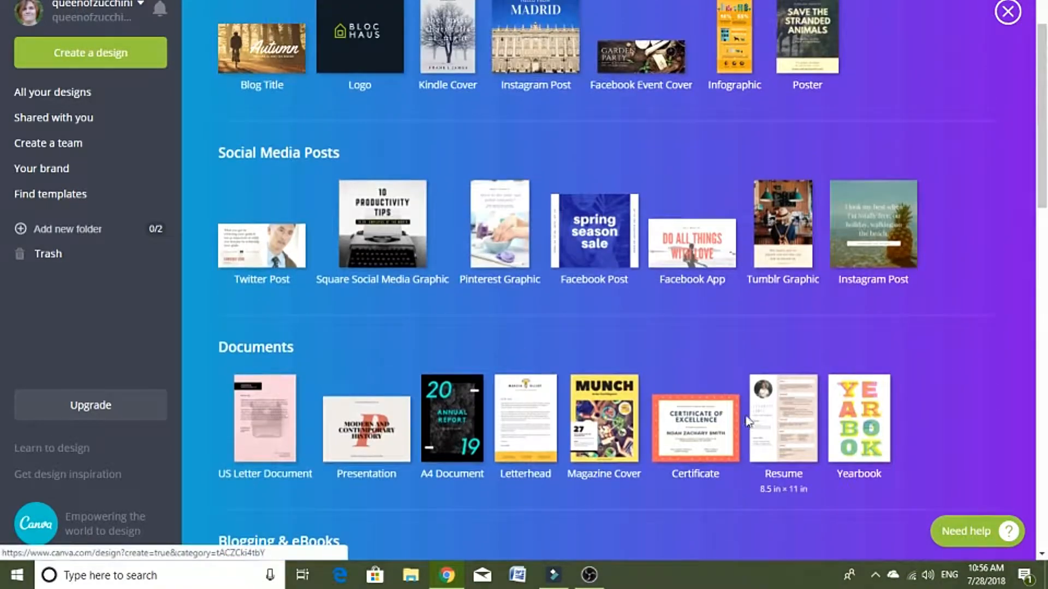
{"action": "scroll", "coordinate": [781, 415], "scroll_direction": "up", "scroll_amount": 2}
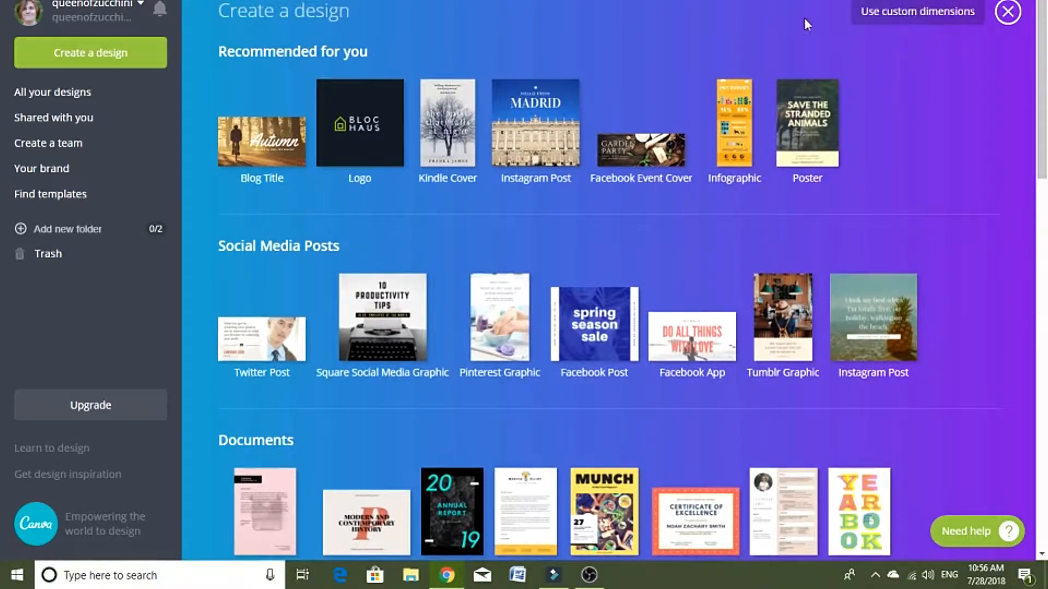
Step: Collapse the full list of design types and create a new Blog Title design
{"action": "left_click", "coordinate": [951, 21]}
{"action": "left_click", "coordinate": [1011, 12]}
{"action": "left_click", "coordinate": [271, 210]}
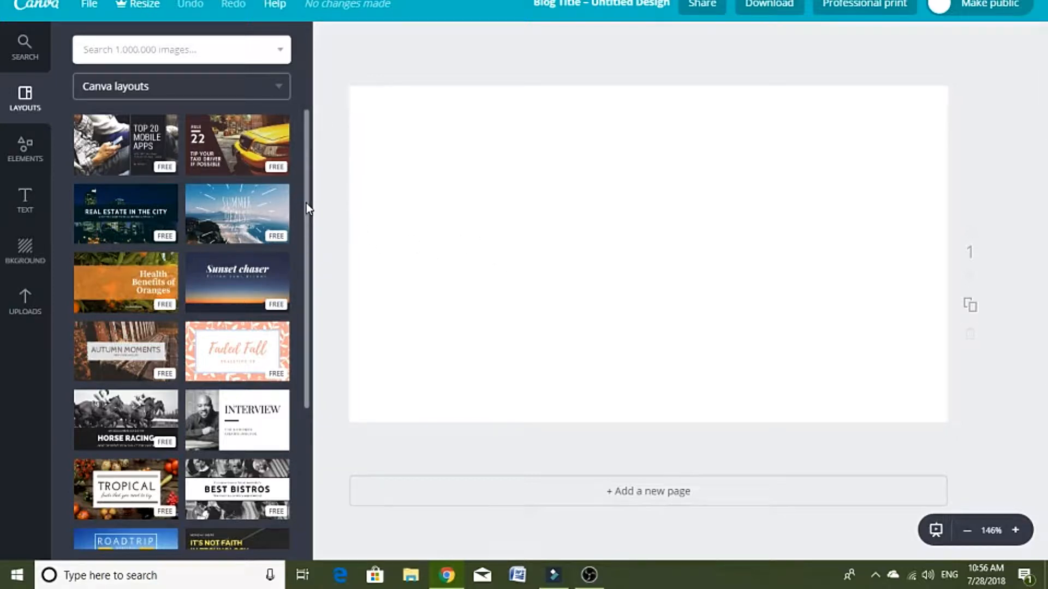
Step: Examine the free and paid Canva layouts offered for the blog title
{"action": "left_click_drag", "start_coordinate": [306, 203], "coordinate": [302, 165]}
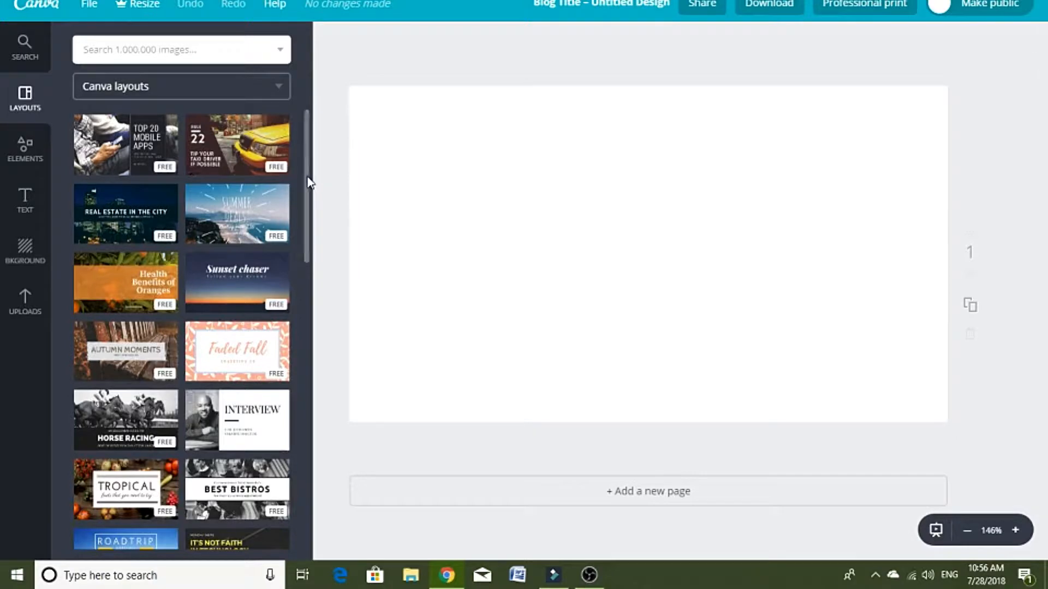
{"action": "scroll", "coordinate": [307, 188], "scroll_direction": "down", "scroll_amount": 1}
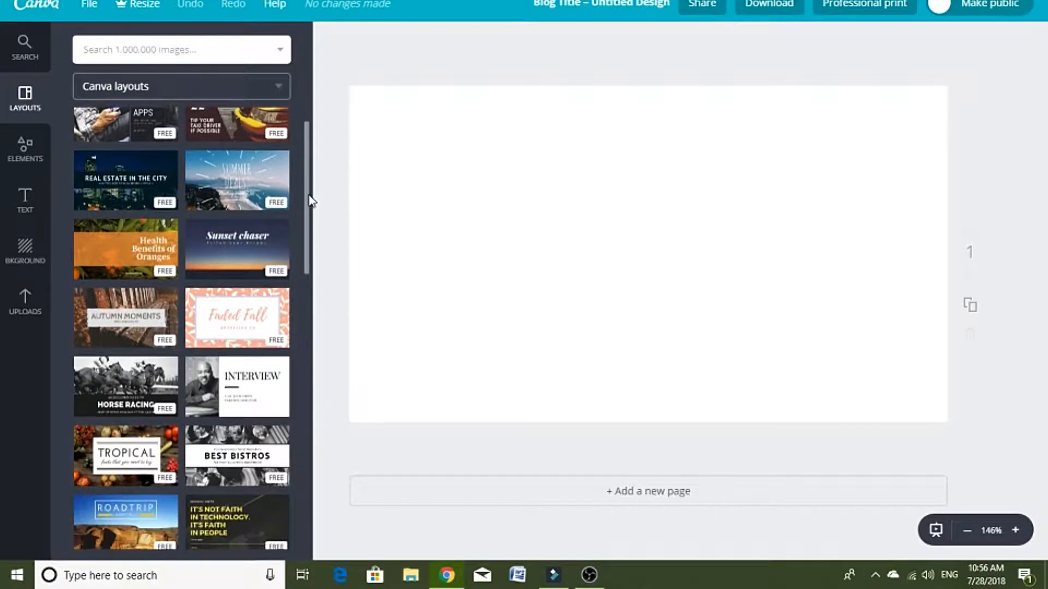
{"action": "left_click_drag", "start_coordinate": [308, 196], "coordinate": [322, 327]}
{"action": "scroll", "coordinate": [211, 331], "scroll_direction": "down", "scroll_amount": 3}
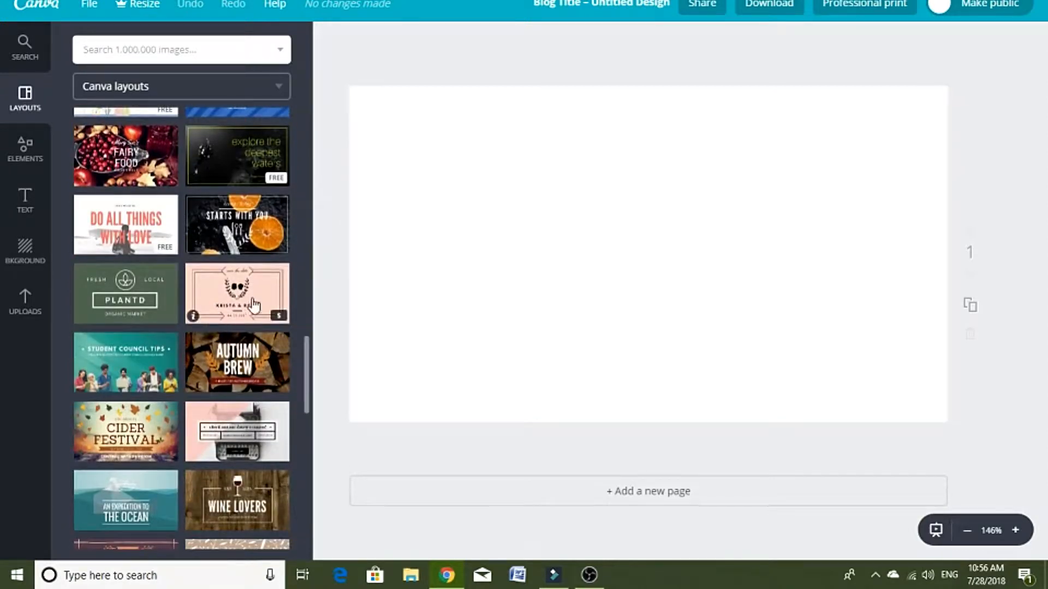
{"action": "scroll", "coordinate": [224, 322], "scroll_direction": "up", "scroll_amount": 2}
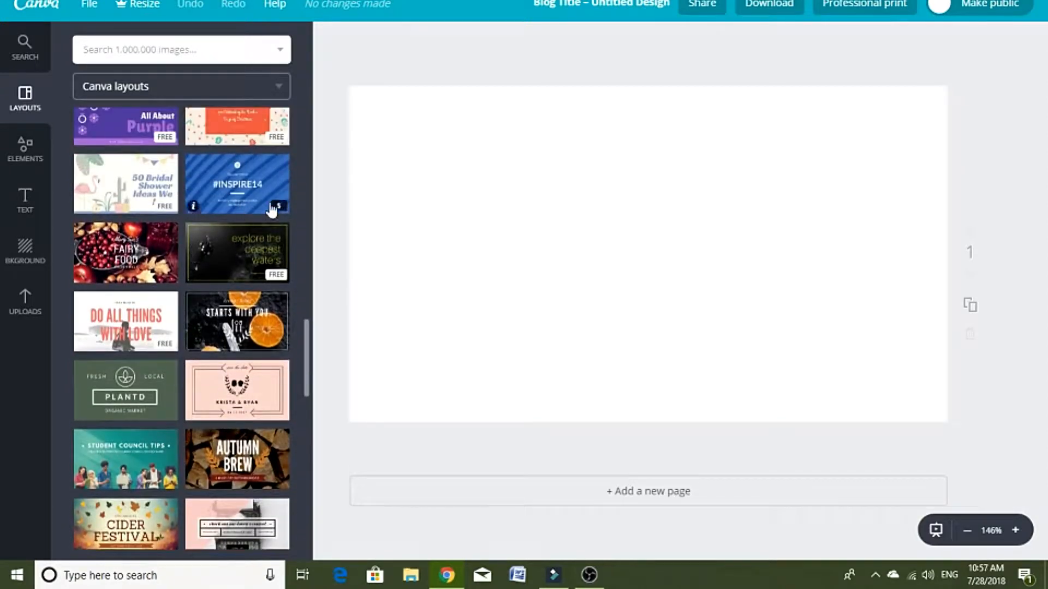
{"action": "scroll", "coordinate": [294, 164], "scroll_direction": "up", "scroll_amount": 4}
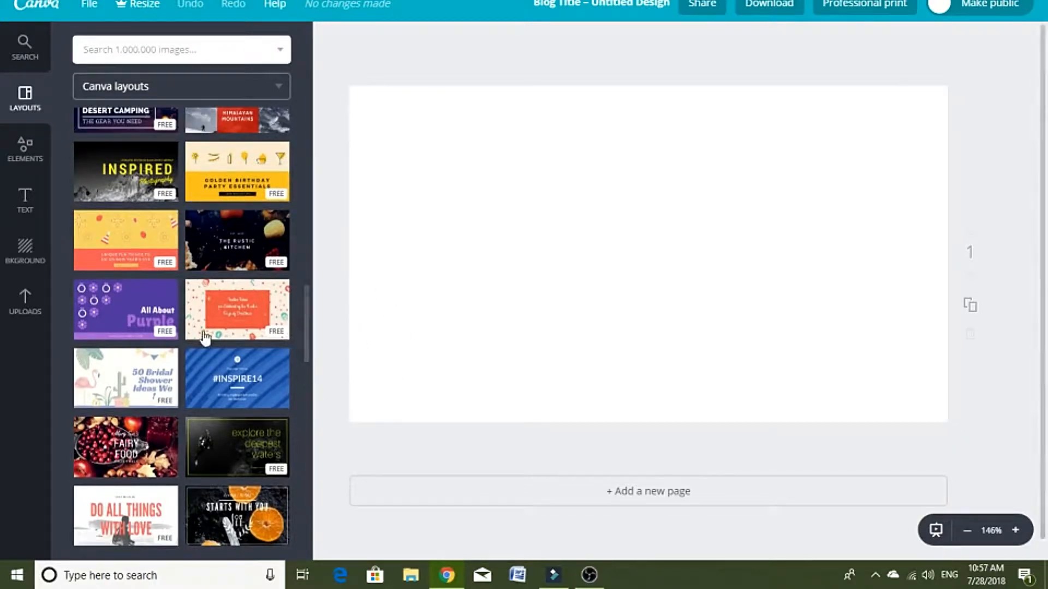
{"action": "scroll", "coordinate": [299, 257], "scroll_direction": "up", "scroll_amount": 2}
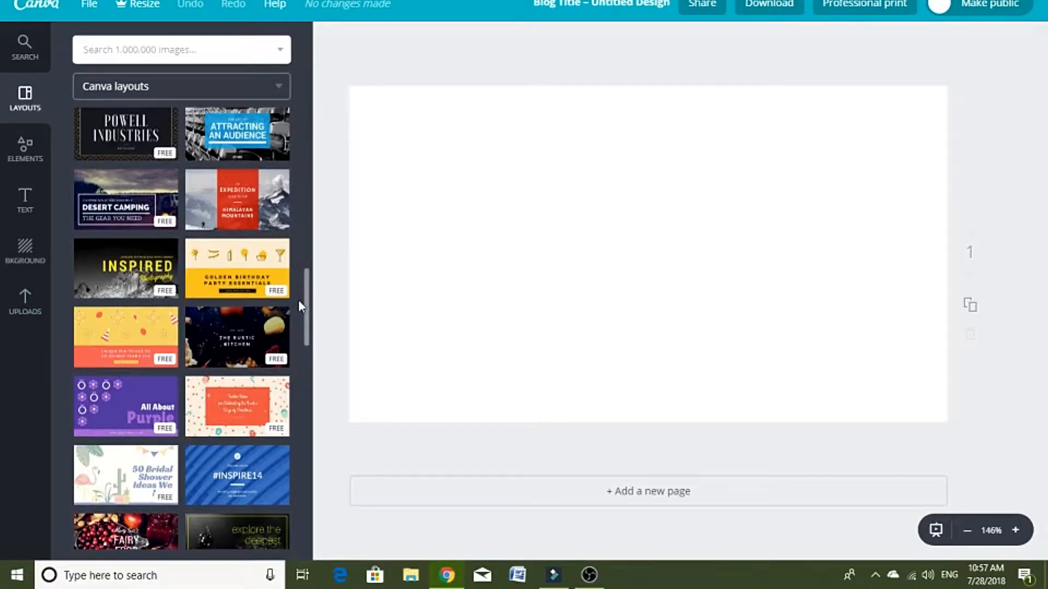
{"action": "scroll", "coordinate": [297, 299], "scroll_direction": "up", "scroll_amount": 2}
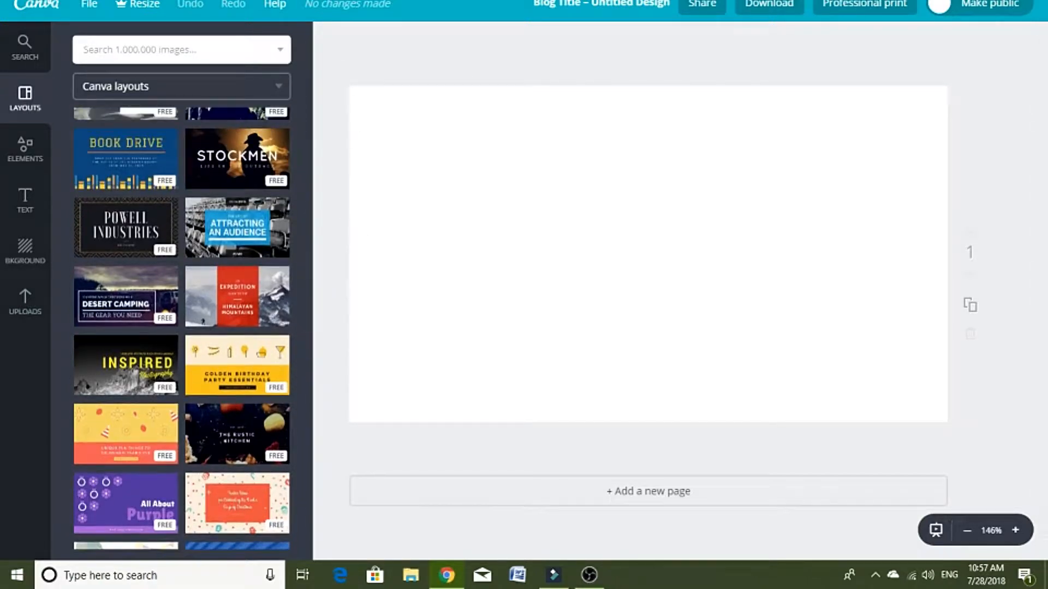
Step: Open the Pexels website in a new browser tab
{"action": "key", "text": "ctrl+t"}
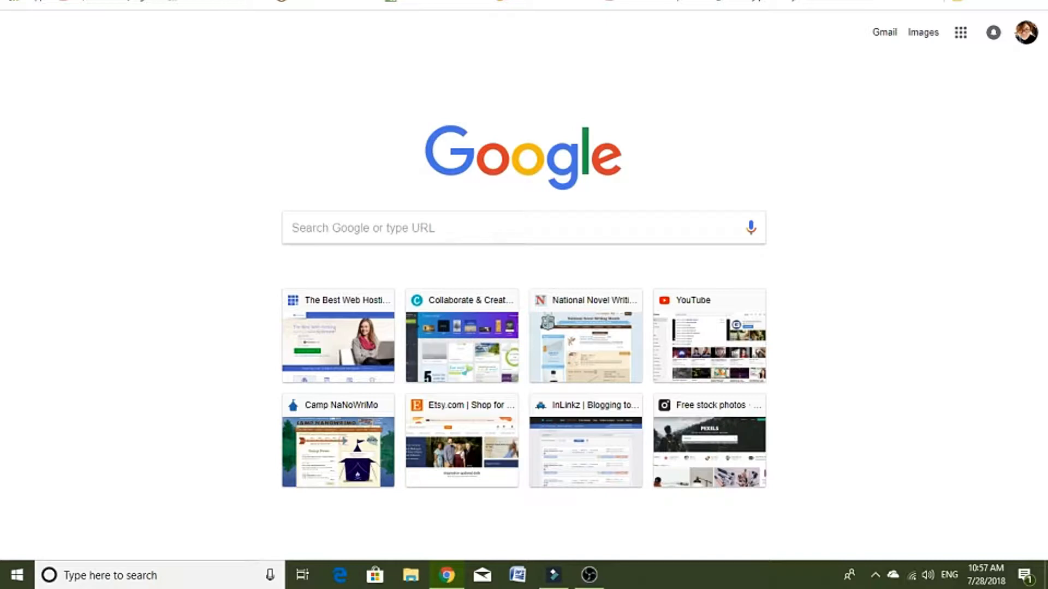
{"action": "type", "text": "pexels"}
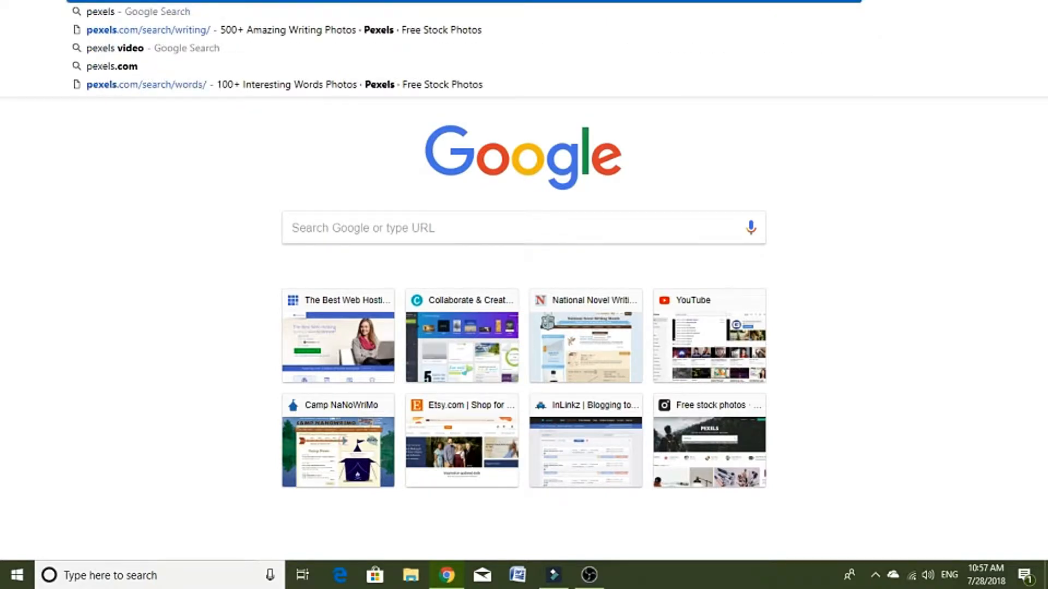
{"action": "key", "text": "Return"}
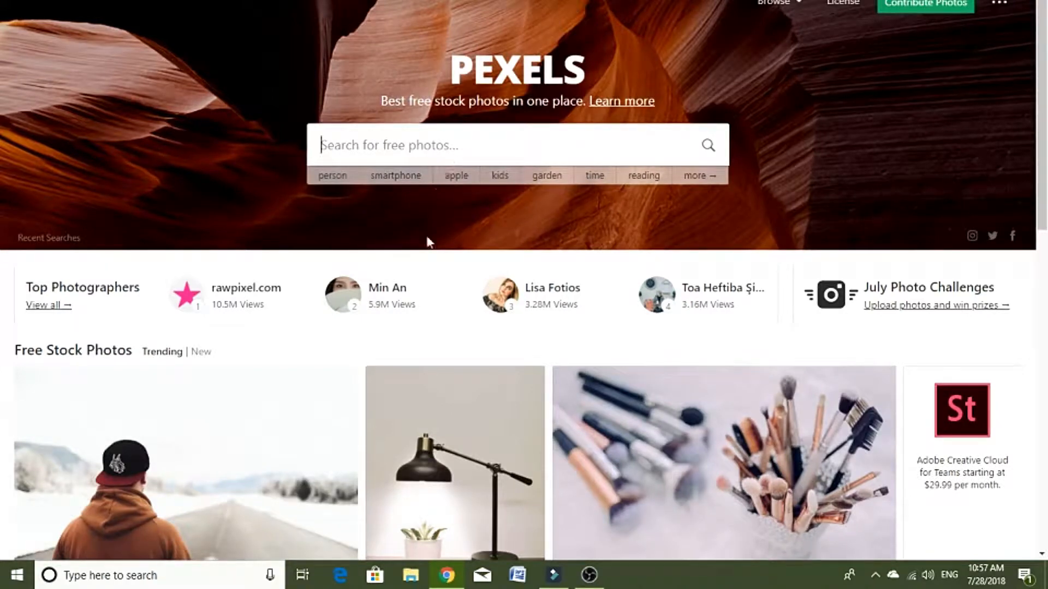
Step: Search the Pexels free stock photos for "headphones"
{"action": "left_click", "coordinate": [447, 147]}
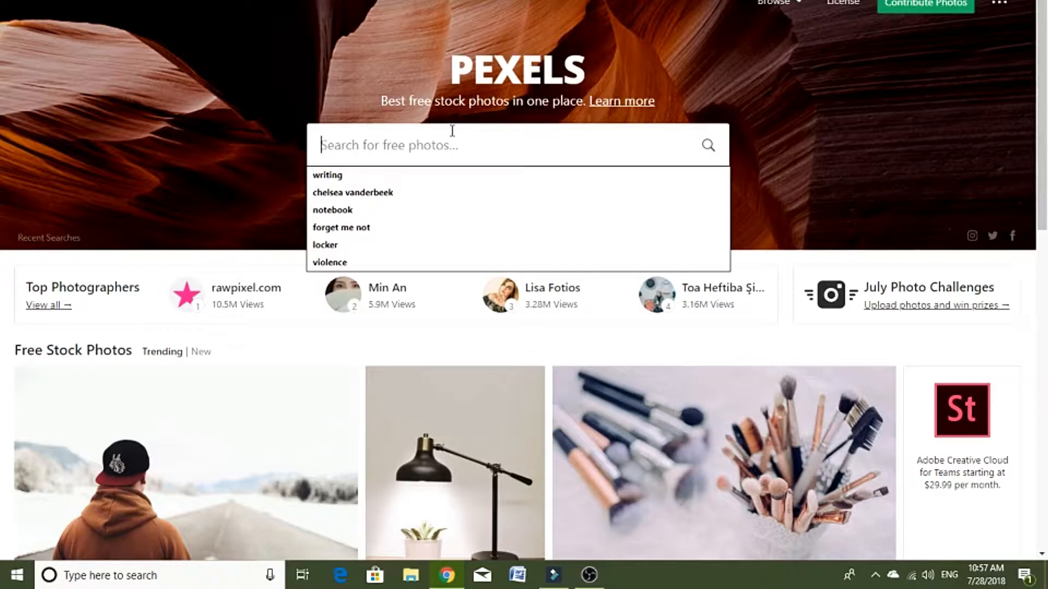
{"action": "type", "text": "headphones"}
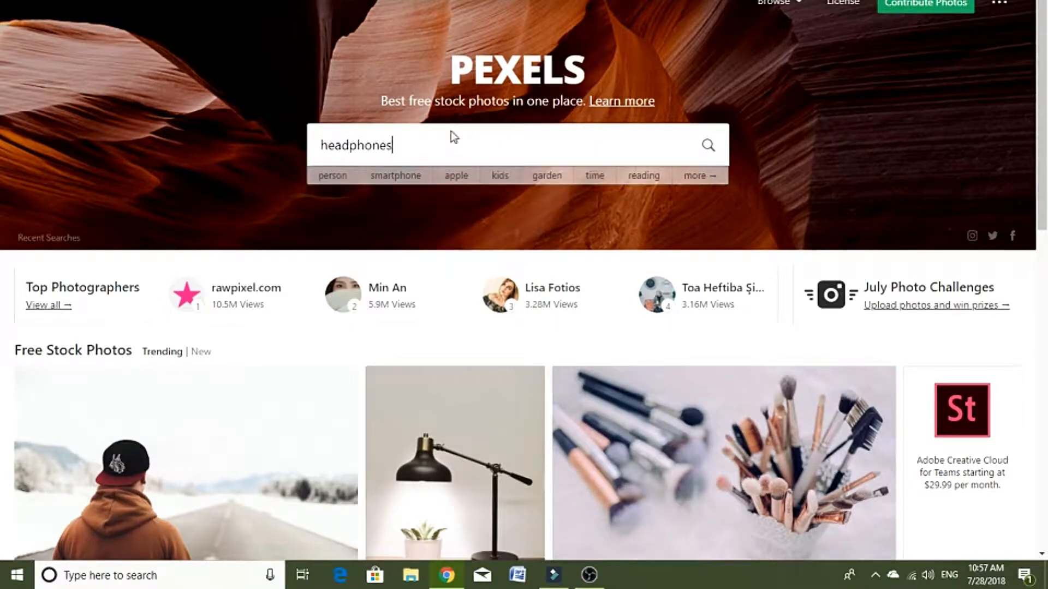
{"action": "key", "text": "Return"}
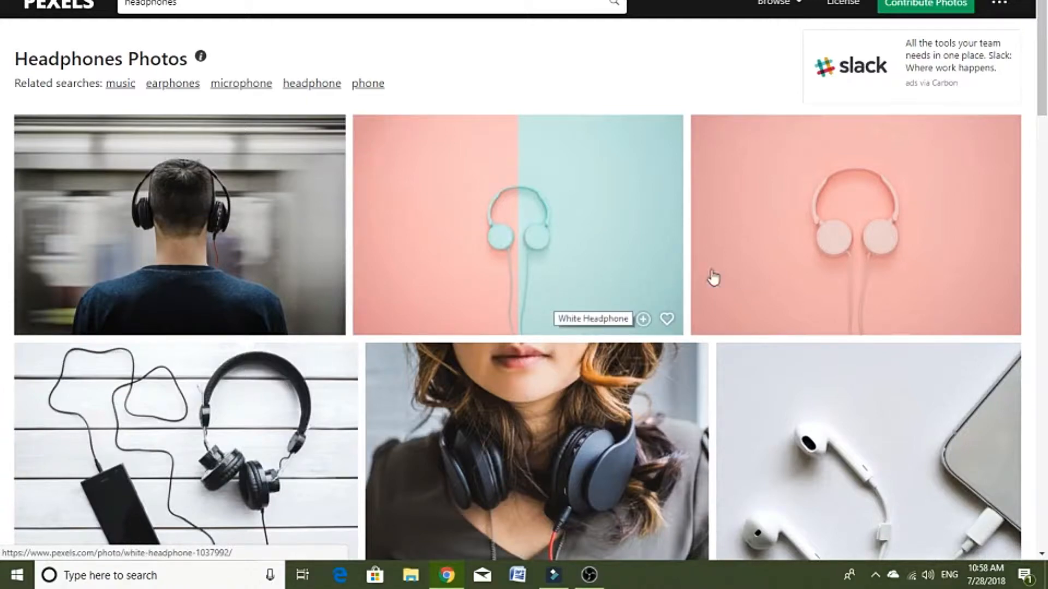
Step: Download the photo of mint headphones on a split pink and mint background at the original size (5856 x 3909)
{"action": "scroll", "coordinate": [712, 276], "scroll_direction": "down", "scroll_amount": 2}
{"action": "scroll", "coordinate": [781, 318], "scroll_direction": "down", "scroll_amount": 5}
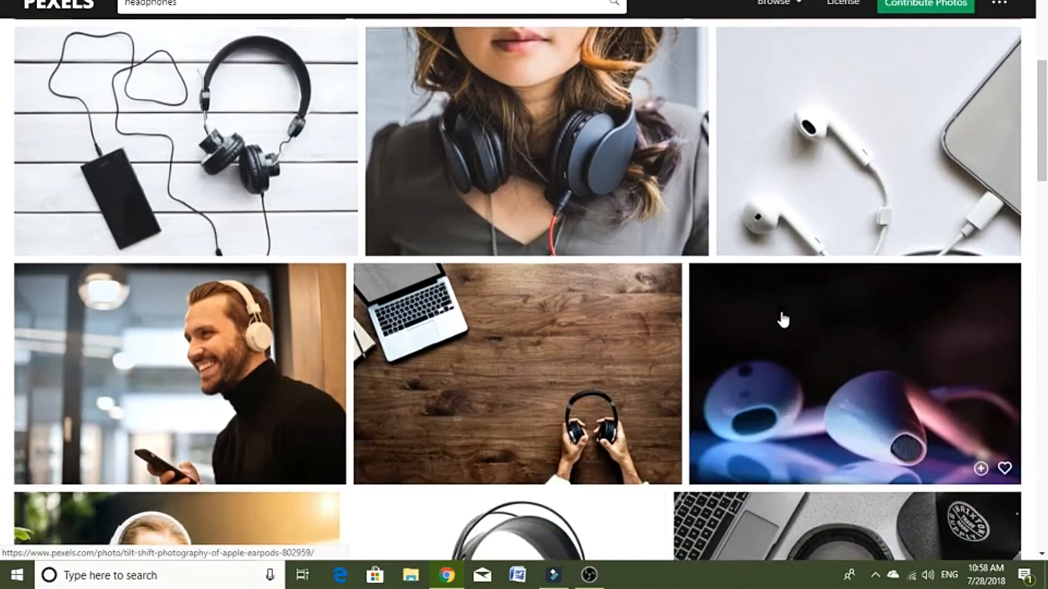
{"action": "scroll", "coordinate": [784, 317], "scroll_direction": "down", "scroll_amount": 2}
{"action": "scroll", "coordinate": [784, 318], "scroll_direction": "down", "scroll_amount": 5}
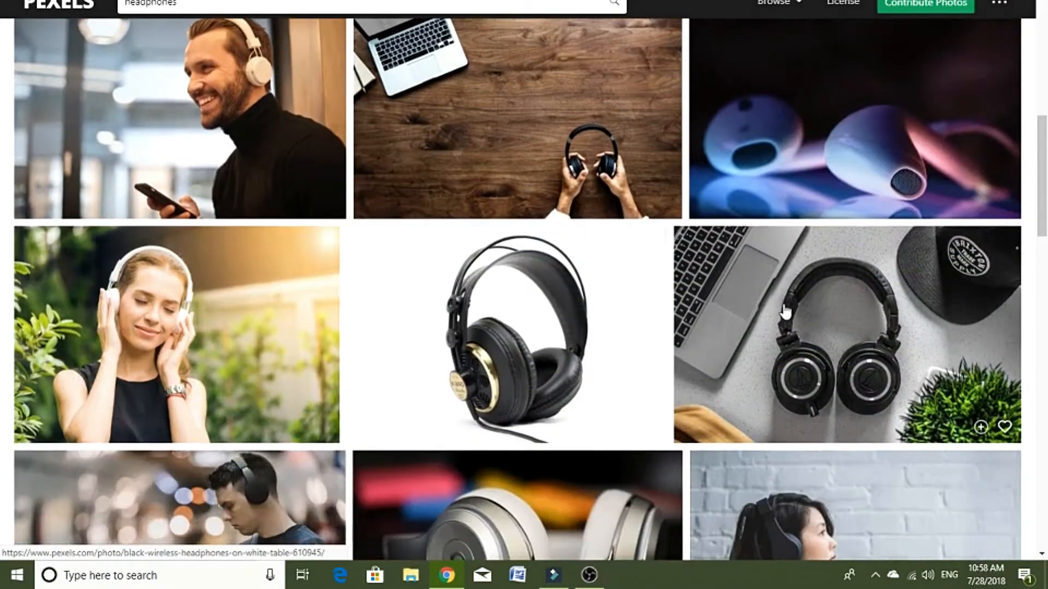
{"action": "scroll", "coordinate": [662, 423], "scroll_direction": "down", "scroll_amount": 2}
{"action": "scroll", "coordinate": [493, 445], "scroll_direction": "down", "scroll_amount": 5}
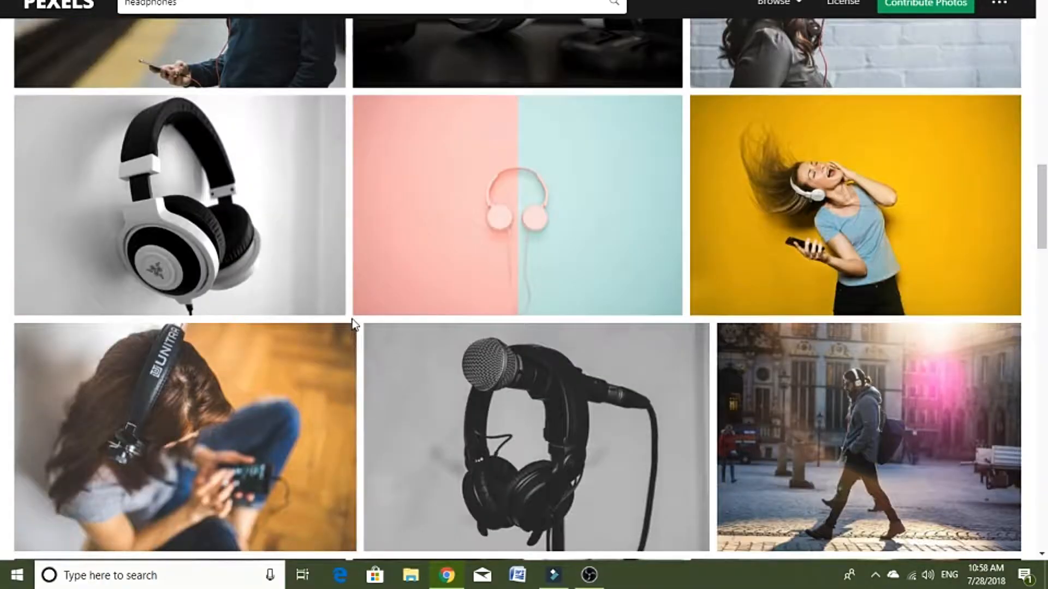
{"action": "scroll", "coordinate": [351, 320], "scroll_direction": "up", "scroll_amount": 20}
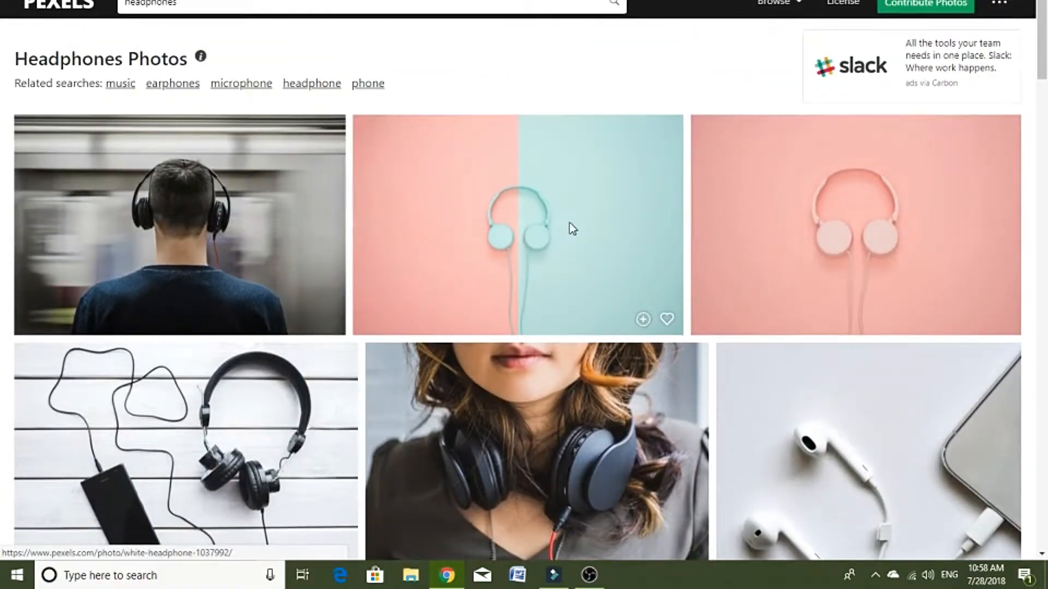
{"action": "left_click", "coordinate": [569, 228]}
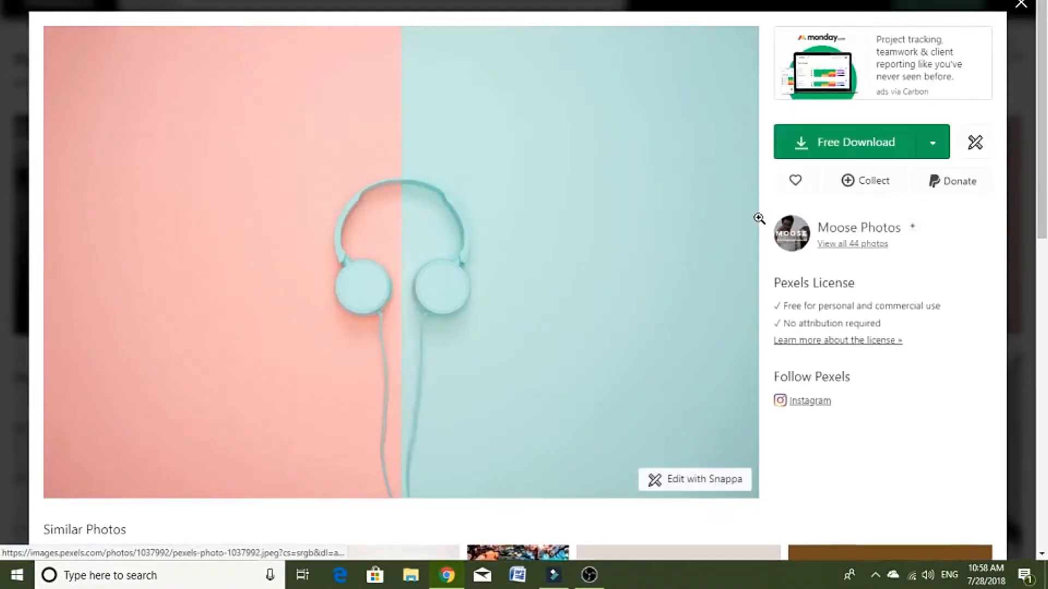
{"action": "left_click", "coordinate": [933, 143]}
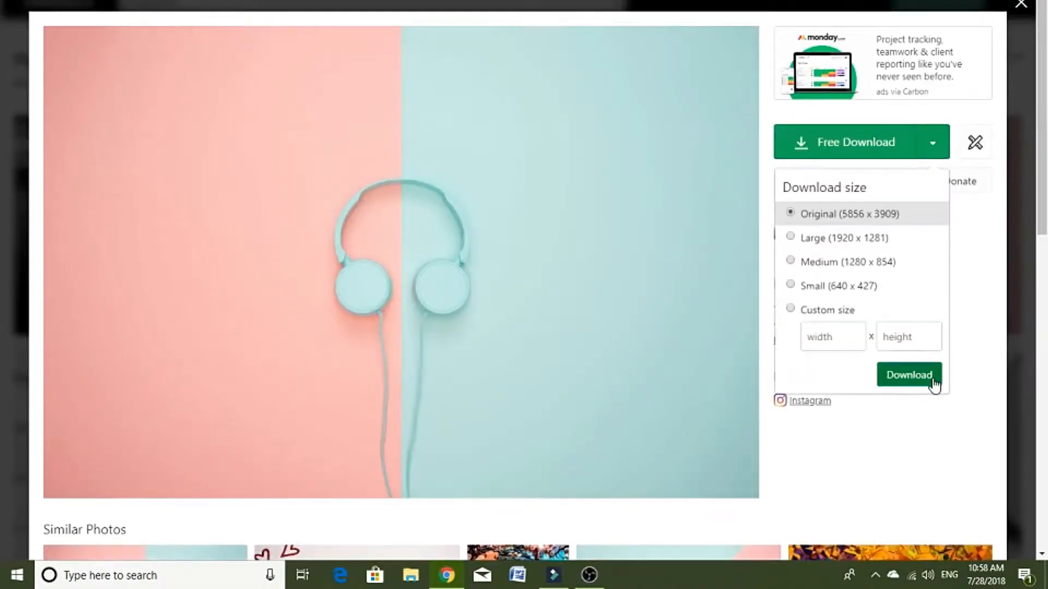
{"action": "left_click", "coordinate": [909, 375]}
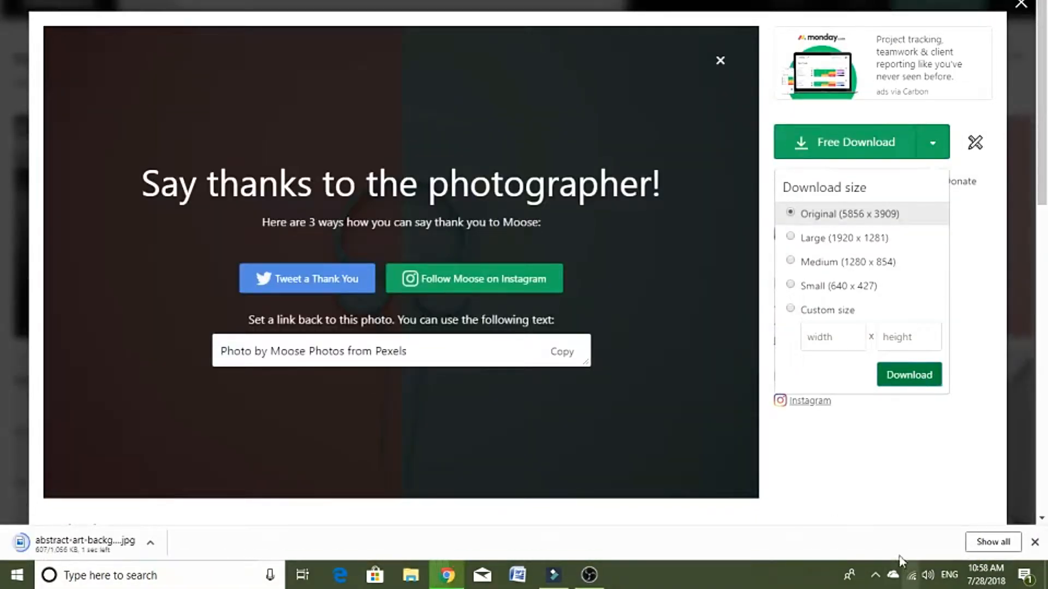
Step: Show the downloaded photo in its folder and cut the file abstract-art-background-1037992
{"action": "left_click", "coordinate": [152, 544]}
{"action": "left_click", "coordinate": [224, 495]}
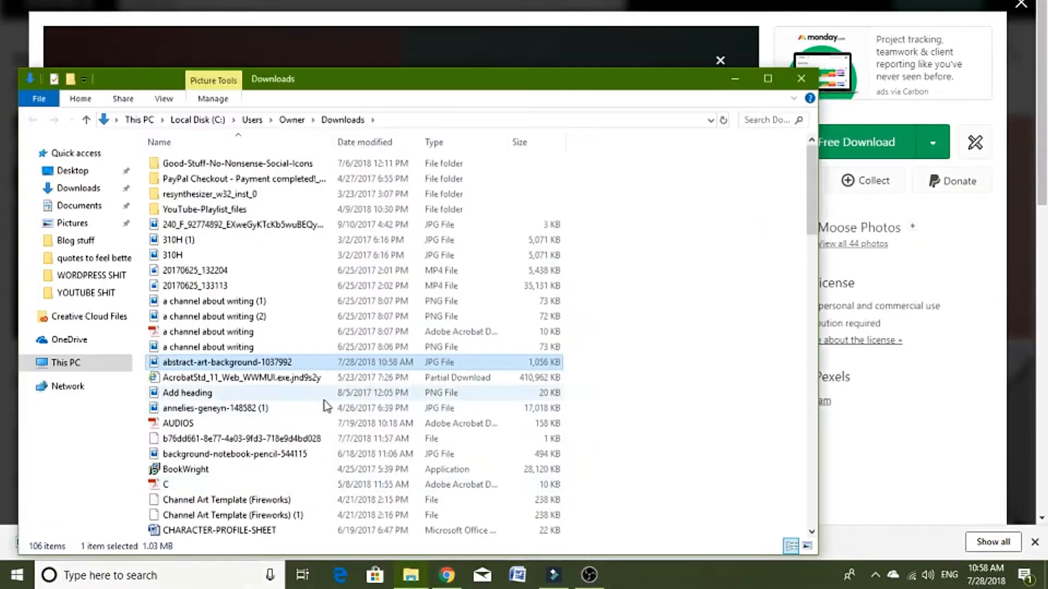
{"action": "right_click", "coordinate": [294, 370]}
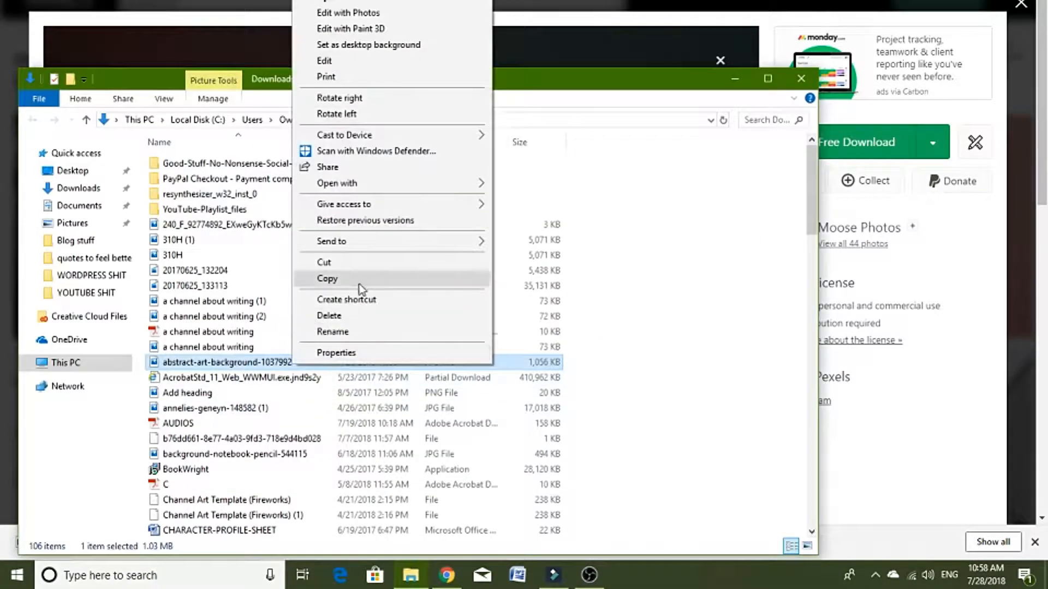
{"action": "left_click", "coordinate": [362, 268]}
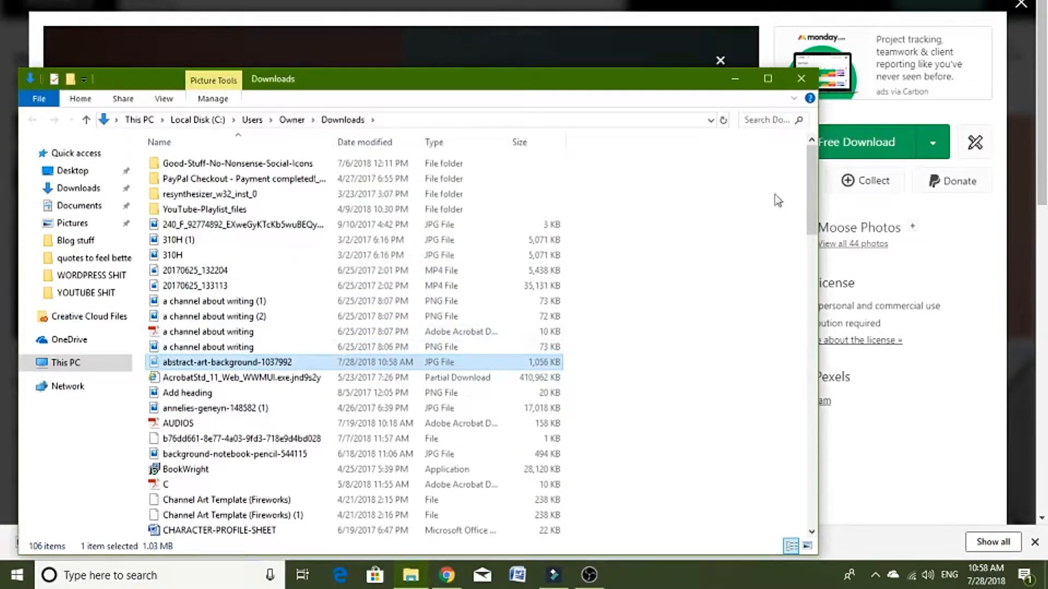
{"action": "left_click", "coordinate": [800, 78]}
{"action": "left_click", "coordinate": [930, 157]}
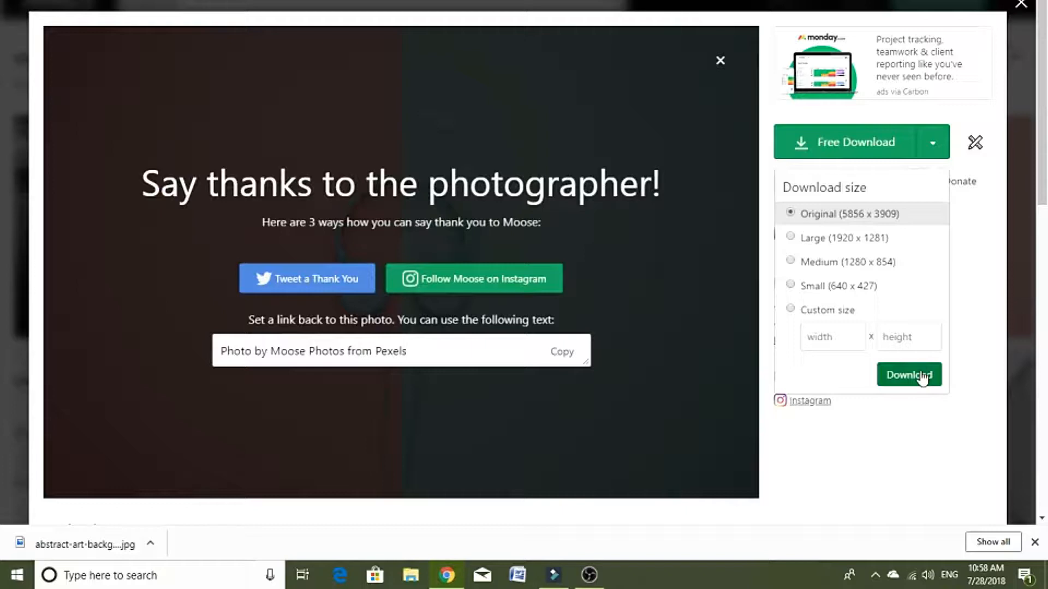
{"action": "left_click", "coordinate": [922, 377]}
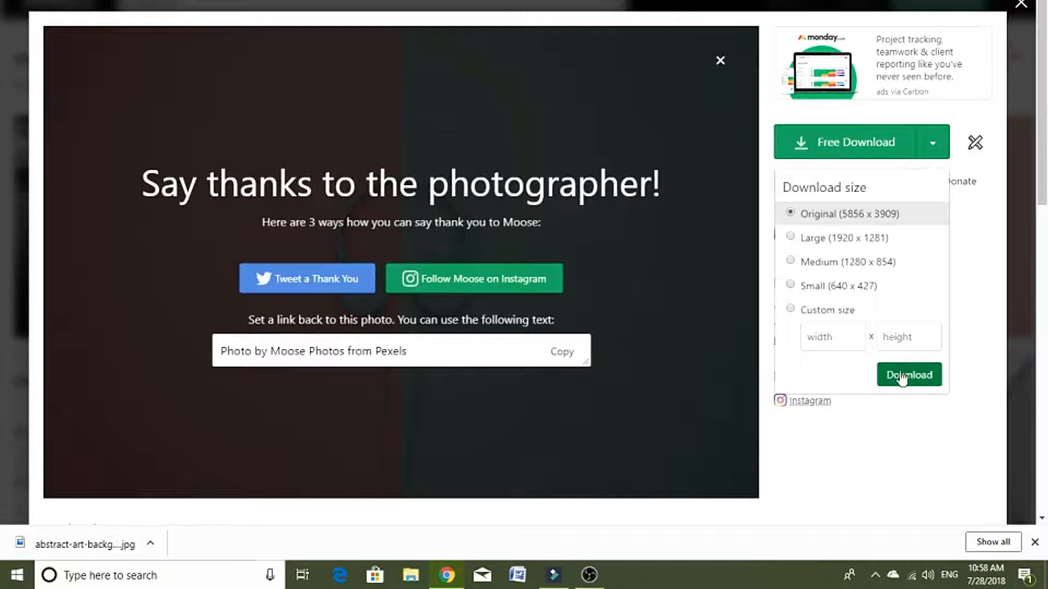
{"action": "left_click", "coordinate": [147, 546]}
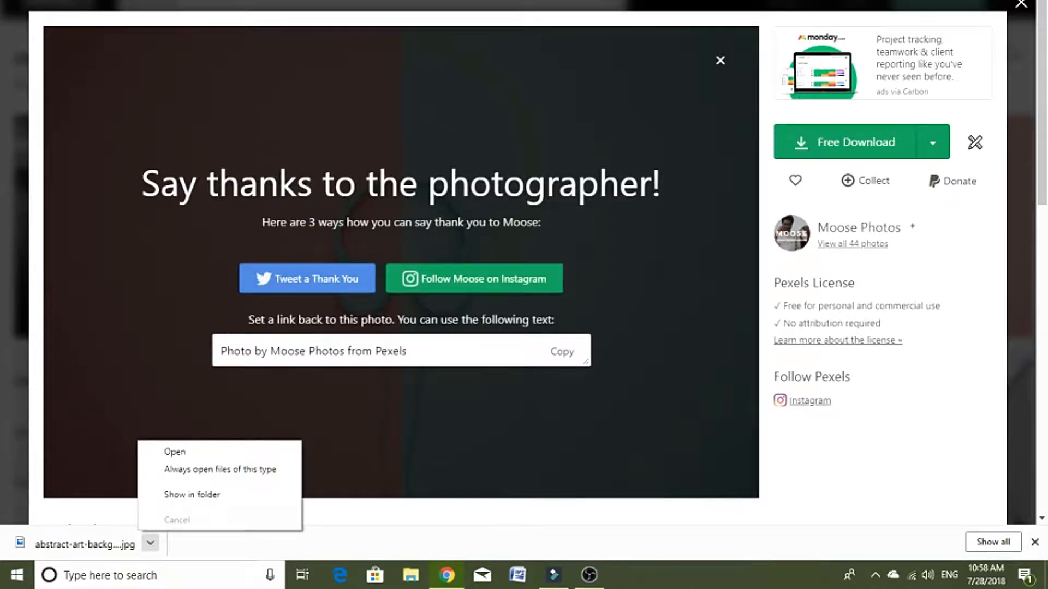
Step: Paste the cut headphones photo onto the desktop
{"action": "left_click", "coordinate": [1047, 584]}
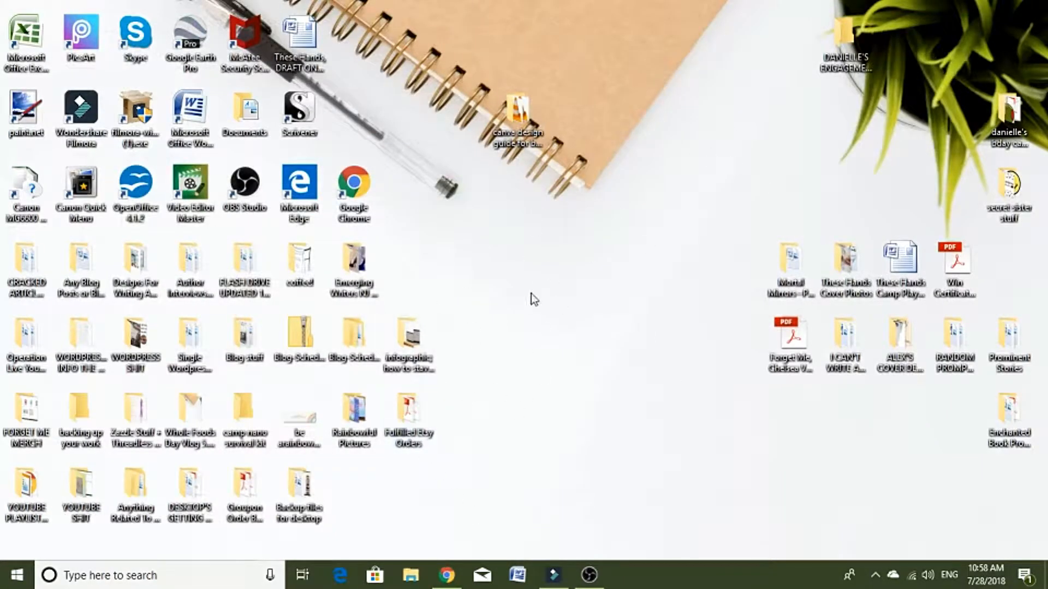
{"action": "right_click", "coordinate": [512, 179]}
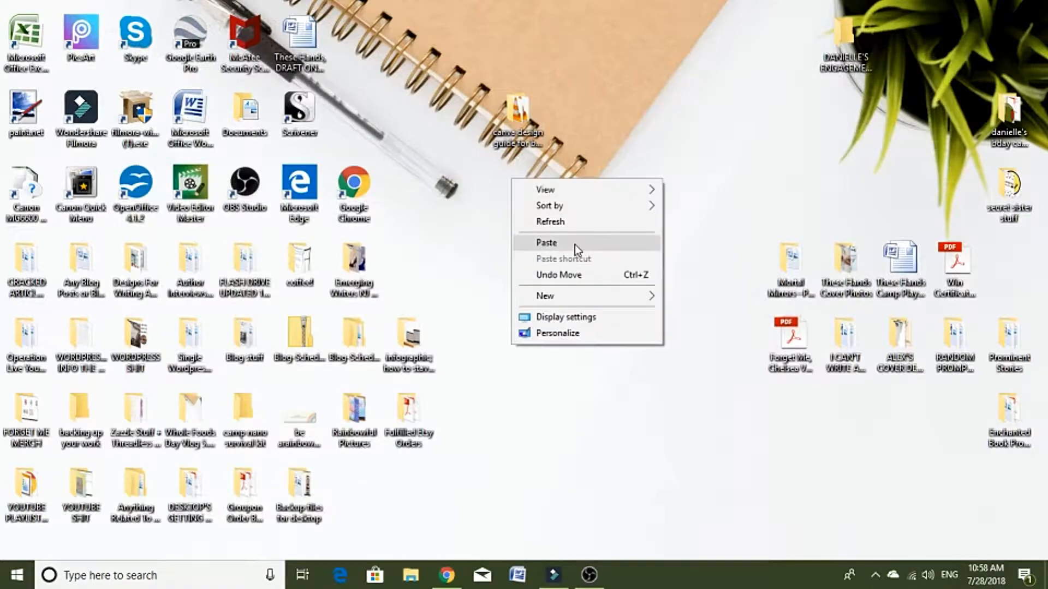
{"action": "left_click", "coordinate": [575, 245]}
{"action": "right_click", "coordinate": [581, 271]}
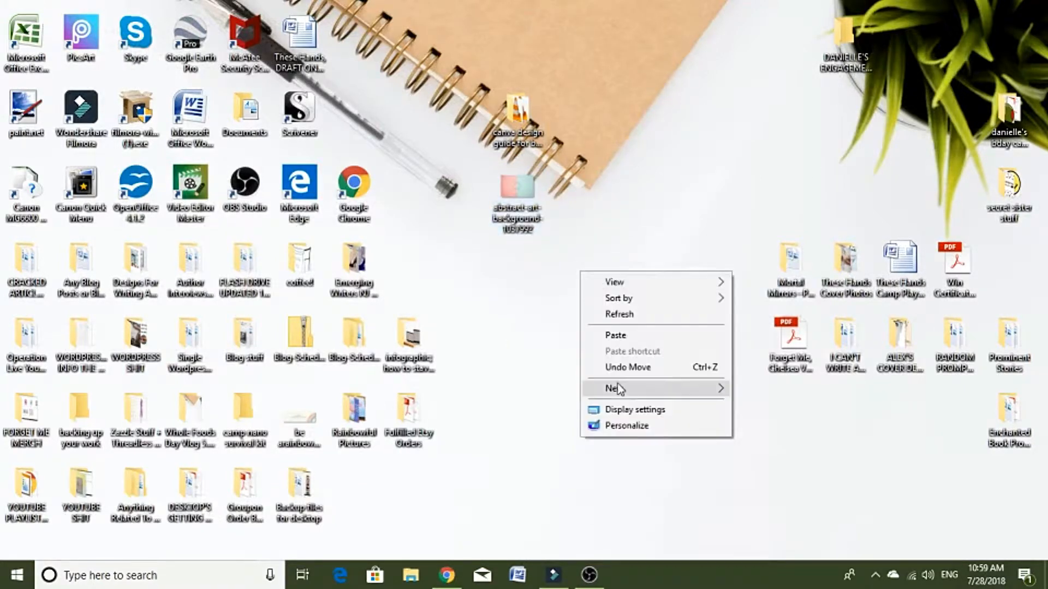
{"action": "left_click", "coordinate": [587, 192]}
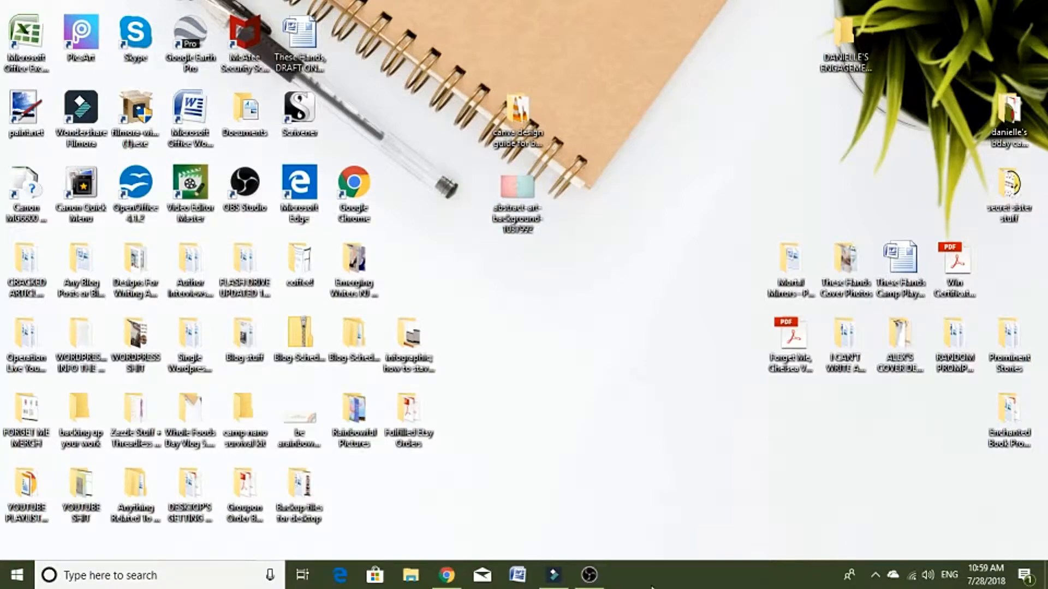
Step: Return to the Canva design and upload the image abstract-art-background-1037992 from the desktop
{"action": "left_click", "coordinate": [449, 573]}
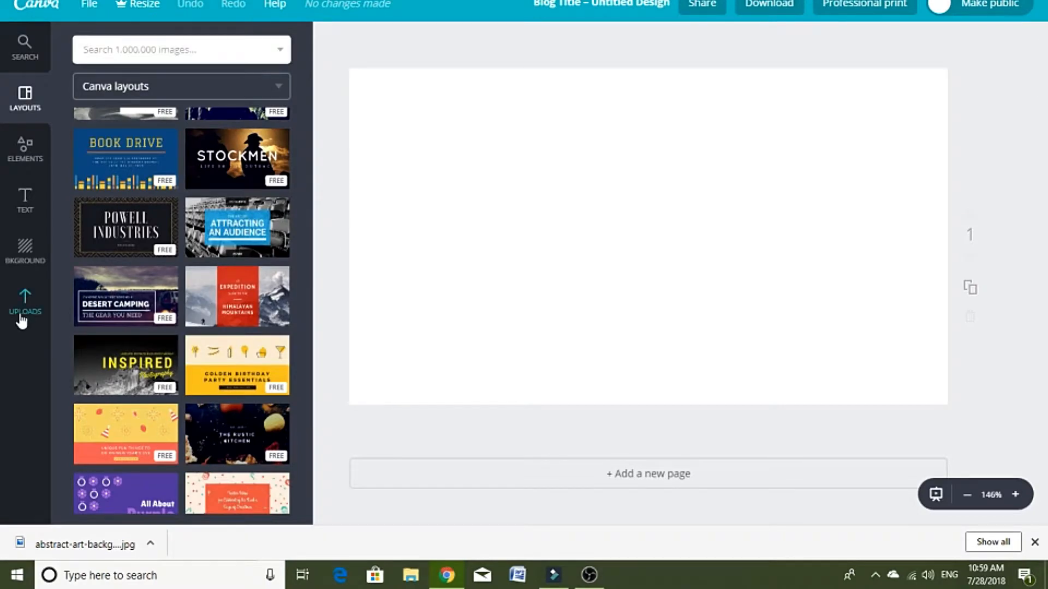
{"action": "left_click", "coordinate": [22, 319]}
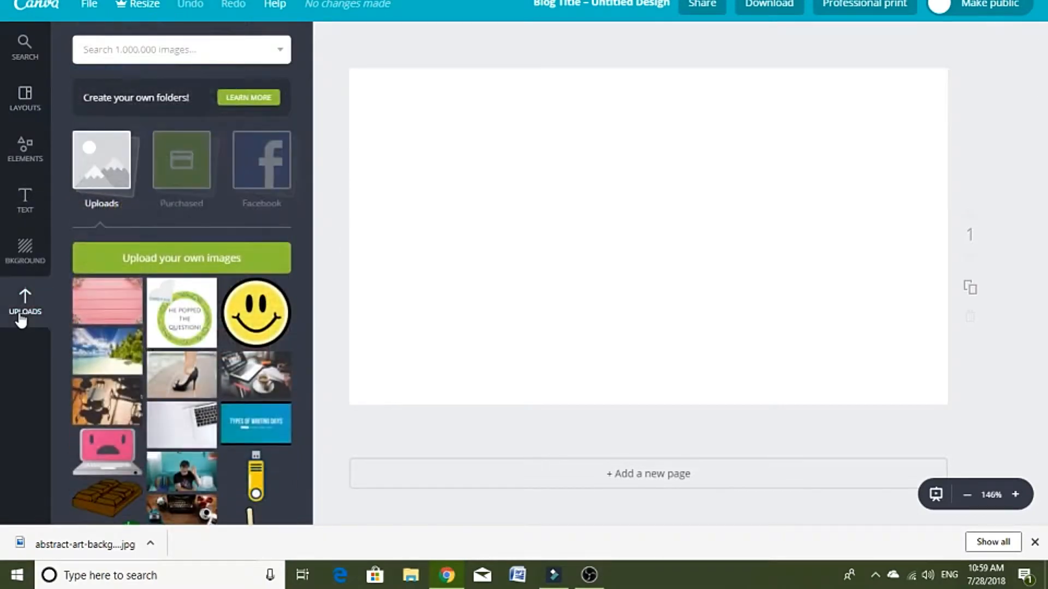
{"action": "left_click", "coordinate": [141, 260]}
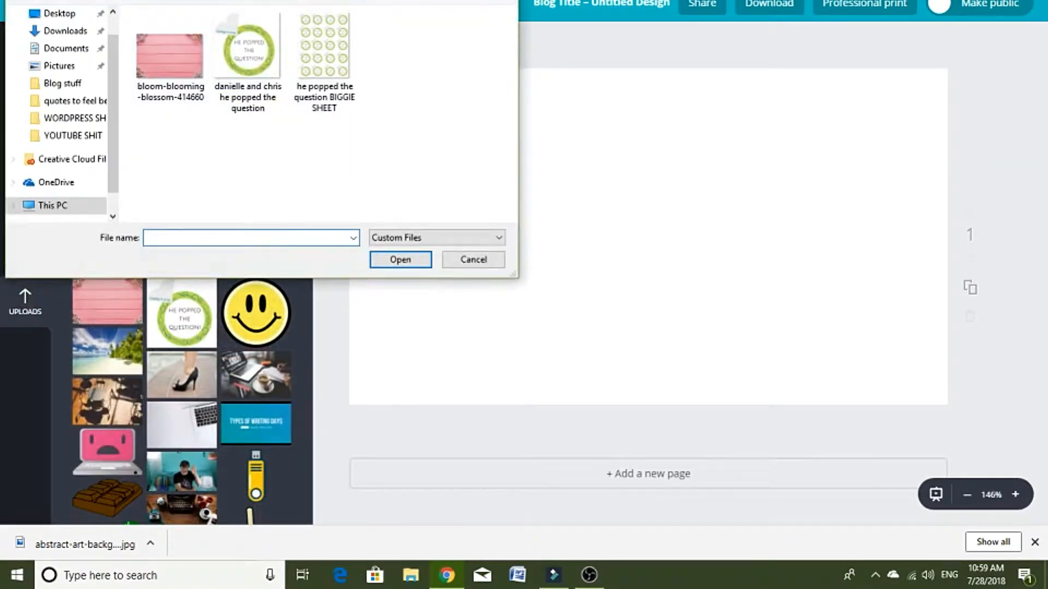
{"action": "left_click", "coordinate": [70, 0]}
{"action": "scroll", "coordinate": [373, 167], "scroll_direction": "down", "scroll_amount": 15}
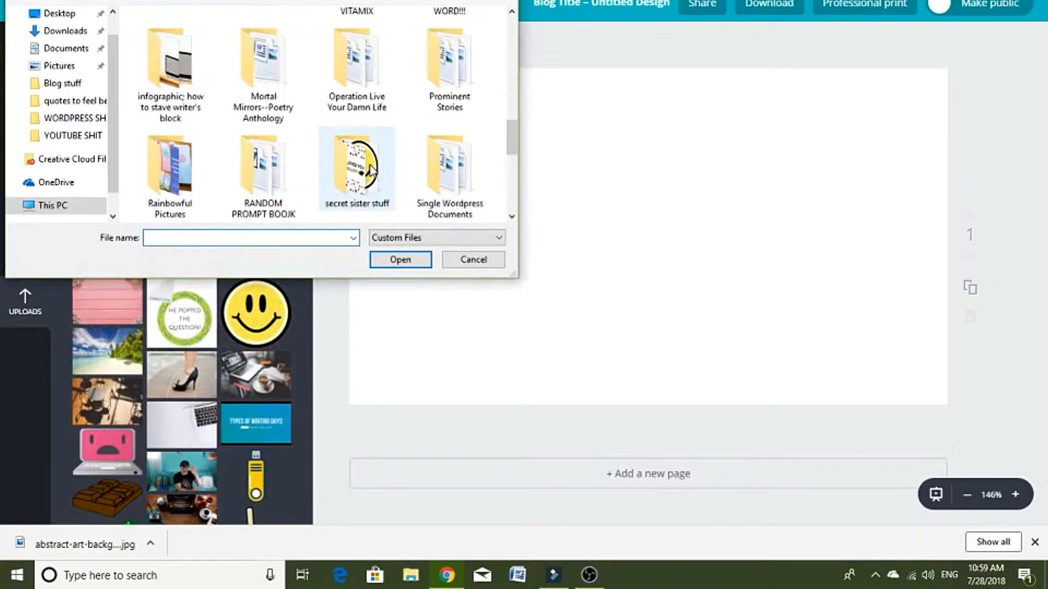
{"action": "left_click", "coordinate": [437, 60]}
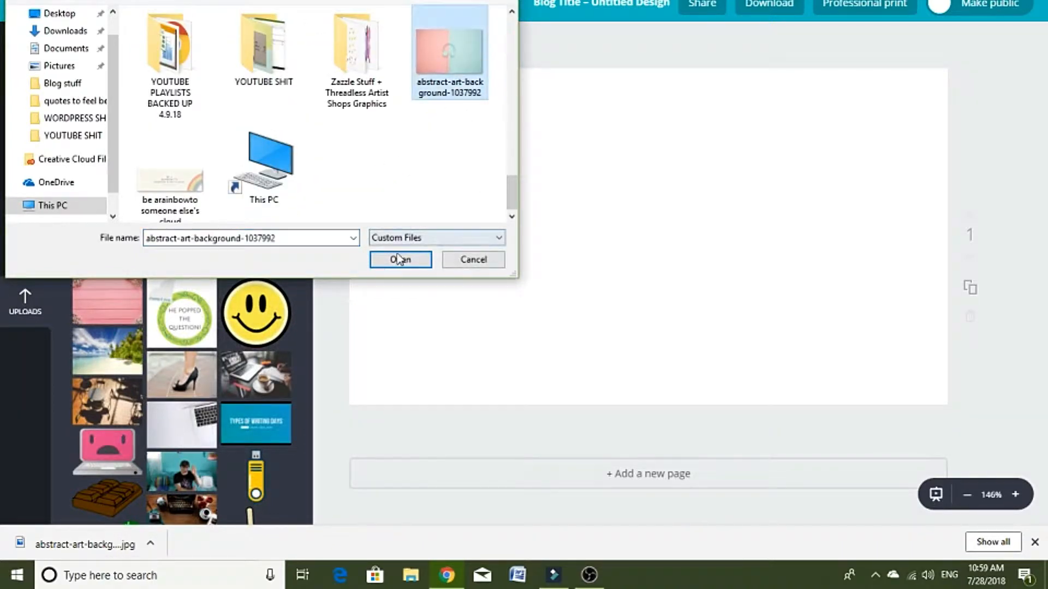
{"action": "left_click", "coordinate": [400, 259]}
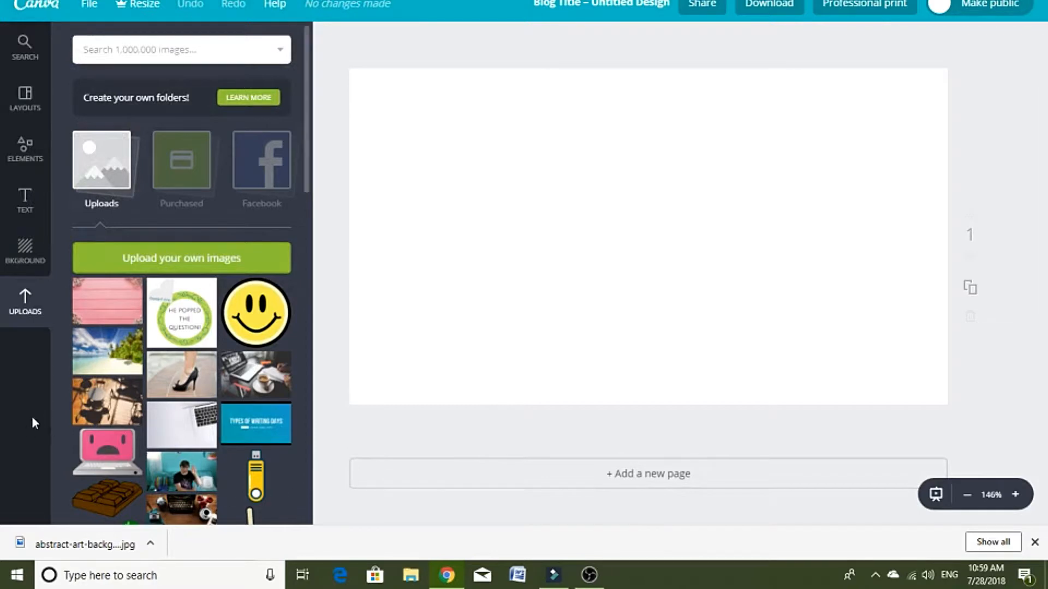
Step: Browse the Canva layouts and apply the free "Sunset chaser" layout to the blank page
{"action": "left_click", "coordinate": [22, 103]}
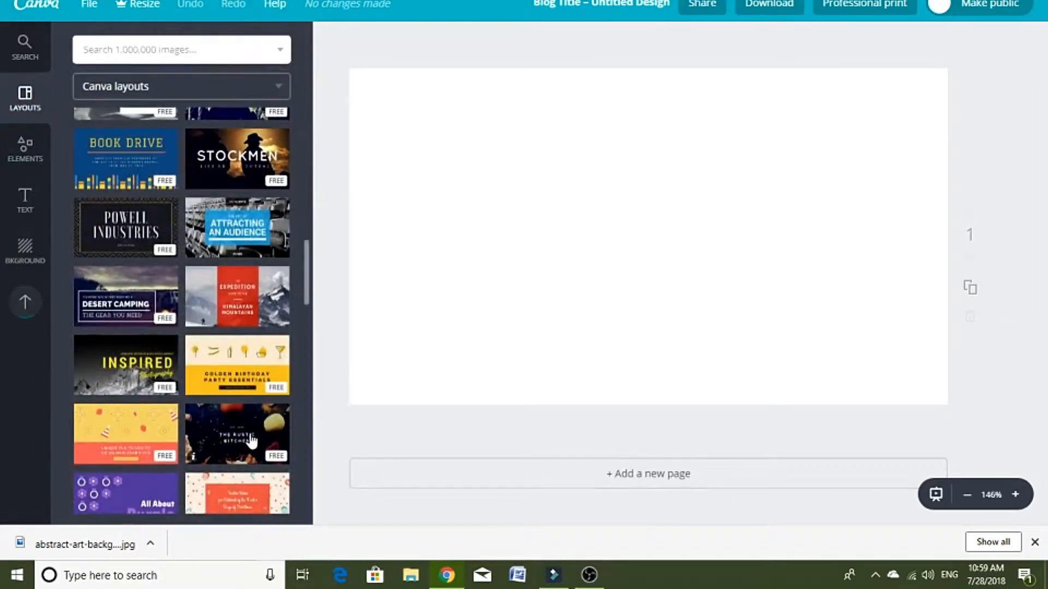
{"action": "scroll", "coordinate": [248, 382], "scroll_direction": "up", "scroll_amount": 2}
{"action": "scroll", "coordinate": [241, 314], "scroll_direction": "down", "scroll_amount": 10}
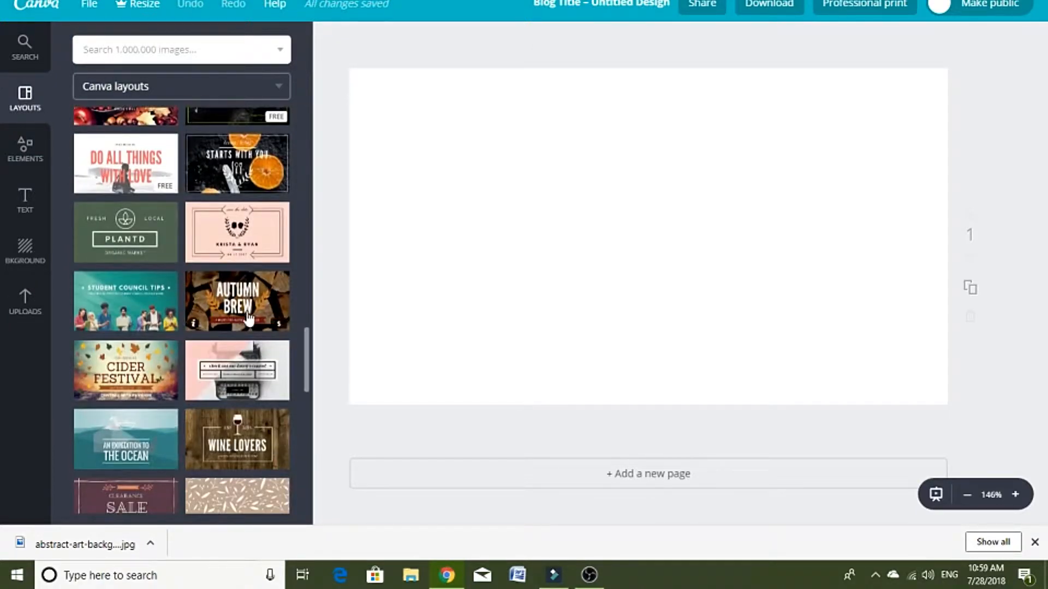
{"action": "scroll", "coordinate": [247, 317], "scroll_direction": "down", "scroll_amount": 2}
{"action": "scroll", "coordinate": [182, 326], "scroll_direction": "down", "scroll_amount": 2}
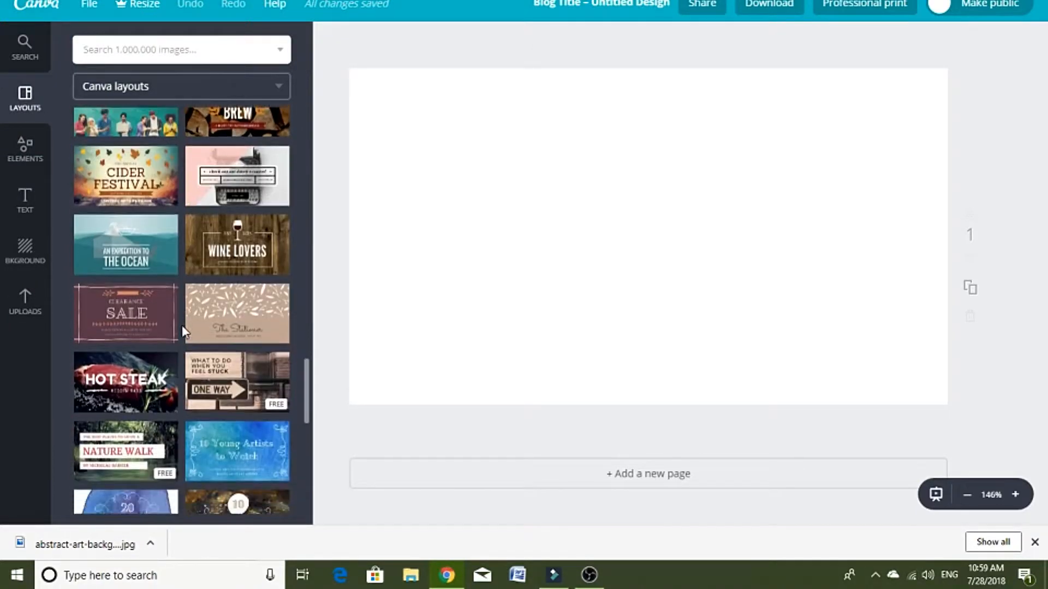
{"action": "scroll", "coordinate": [183, 331], "scroll_direction": "down", "scroll_amount": 4}
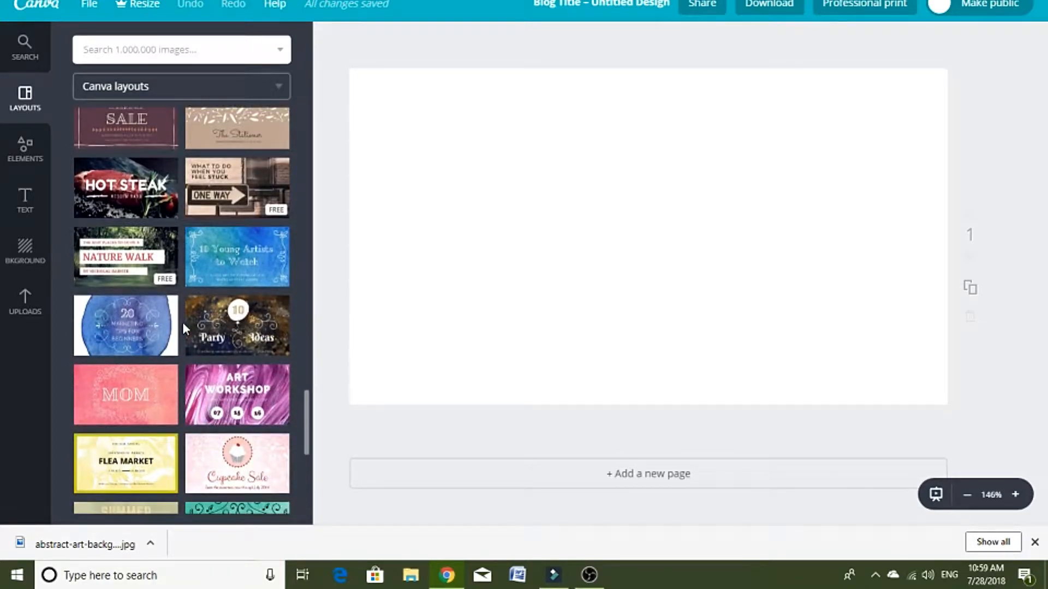
{"action": "scroll", "coordinate": [184, 328], "scroll_direction": "down", "scroll_amount": 4}
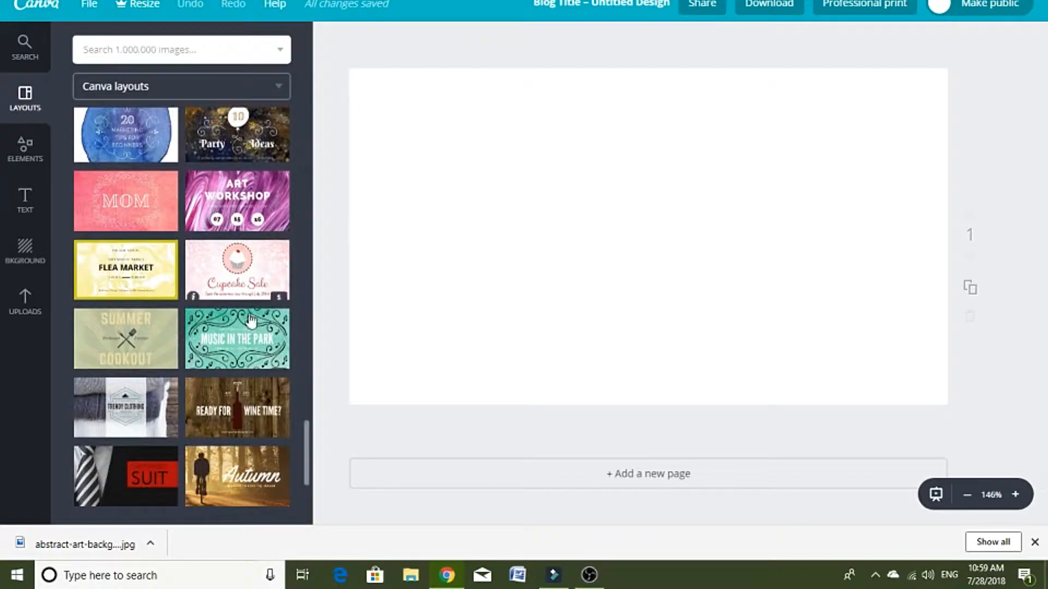
{"action": "scroll", "coordinate": [316, 280], "scroll_direction": "up", "scroll_amount": 1}
{"action": "scroll", "coordinate": [238, 360], "scroll_direction": "up", "scroll_amount": 4}
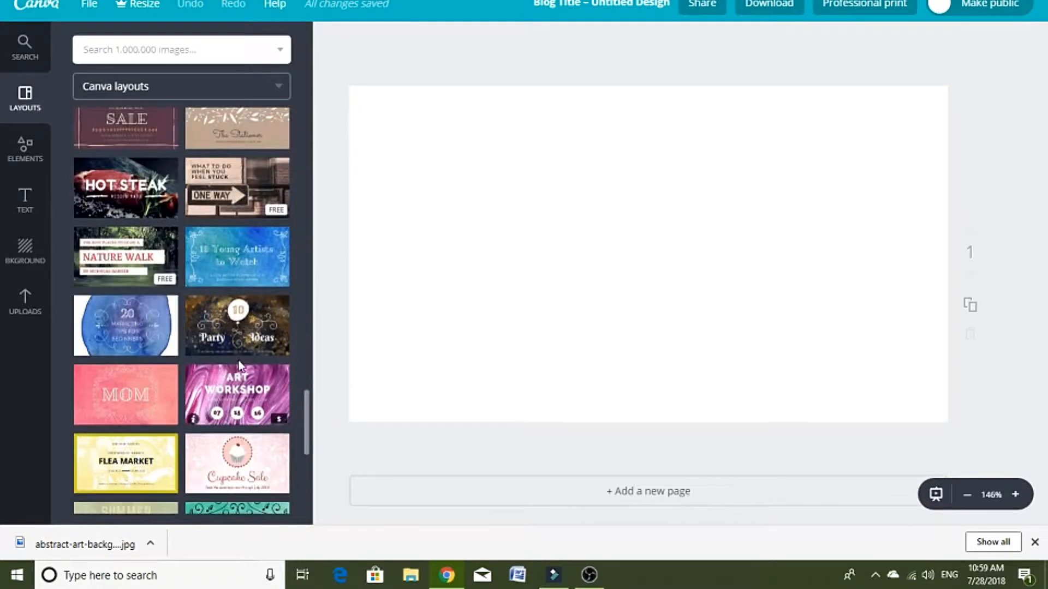
{"action": "scroll", "coordinate": [238, 360], "scroll_direction": "up", "scroll_amount": 5}
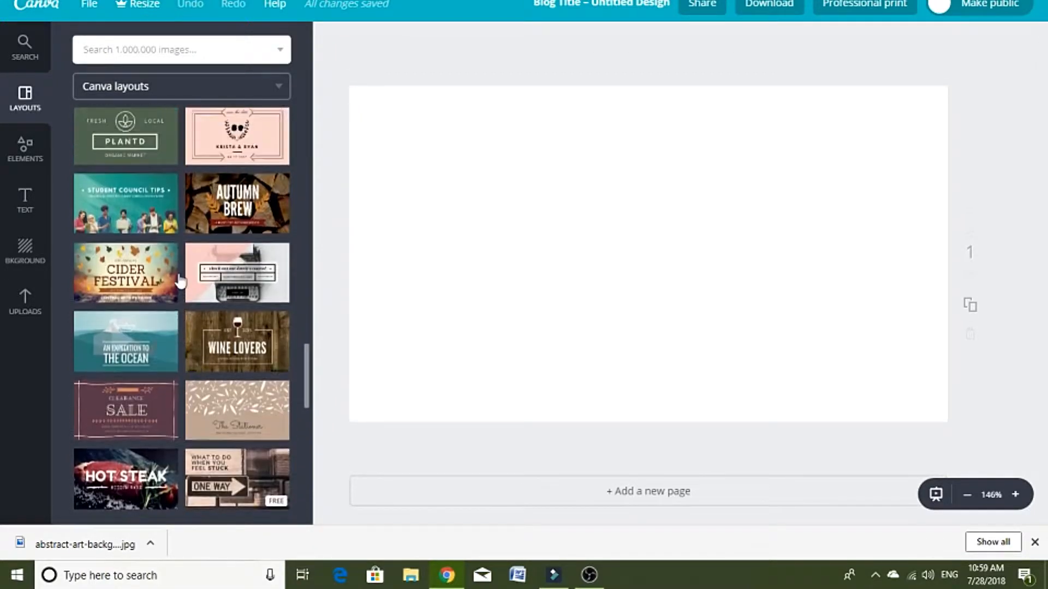
{"action": "scroll", "coordinate": [180, 281], "scroll_direction": "up", "scroll_amount": 2}
{"action": "scroll", "coordinate": [203, 288], "scroll_direction": "up", "scroll_amount": 4}
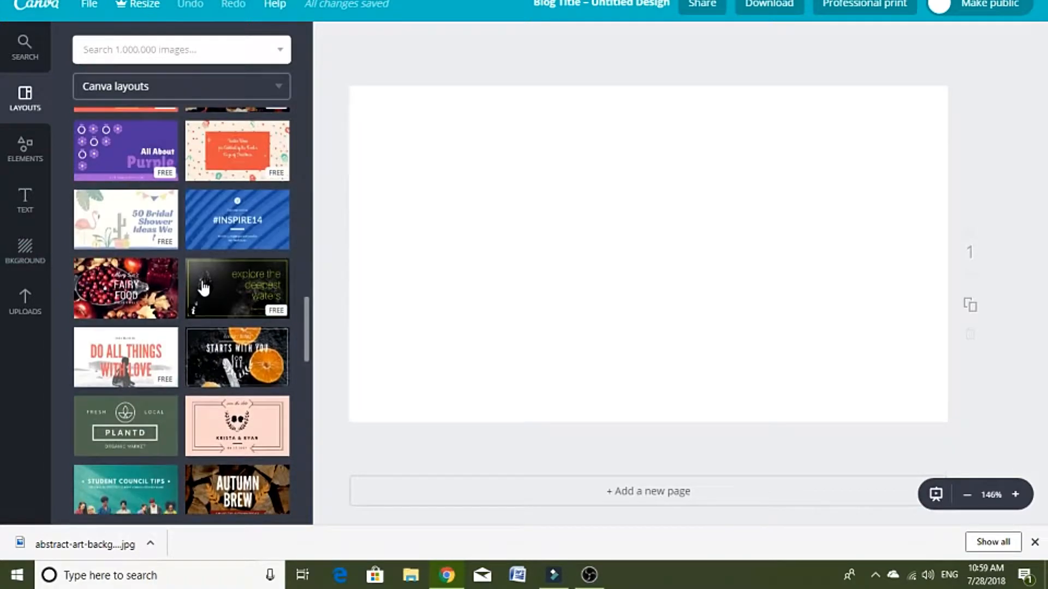
{"action": "scroll", "coordinate": [190, 306], "scroll_direction": "up", "scroll_amount": 5}
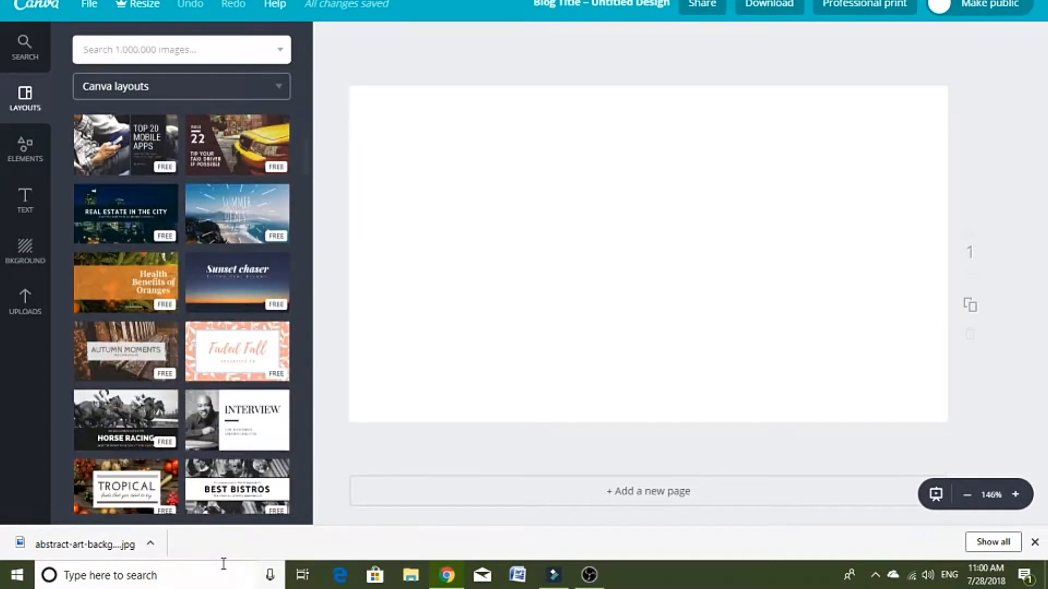
{"action": "left_click", "coordinate": [262, 285]}
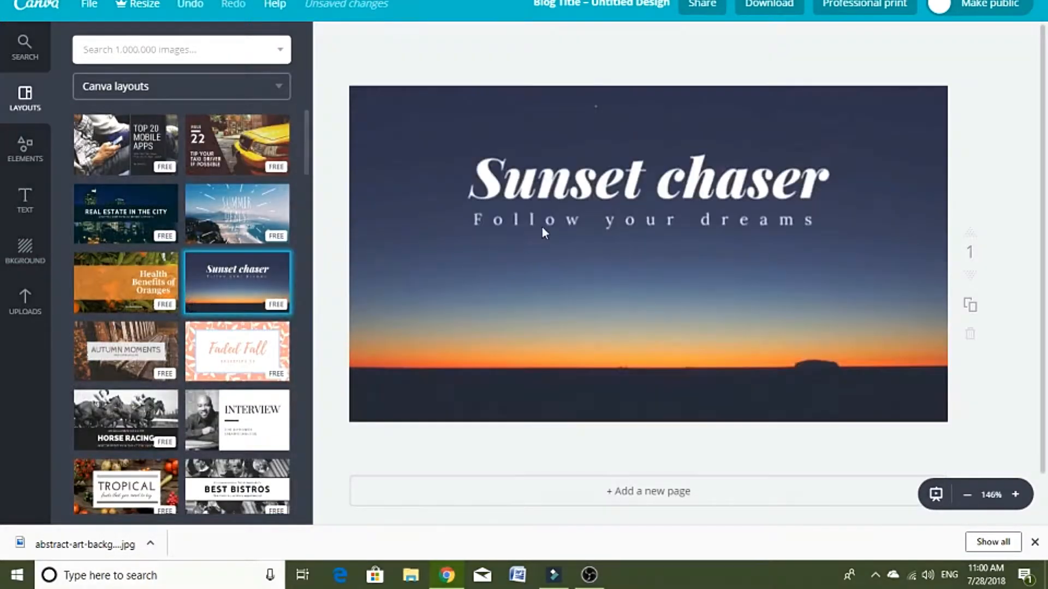
Step: Replace the layout's sunset background with the uploaded photo of mint headphones
{"action": "left_click", "coordinate": [24, 321]}
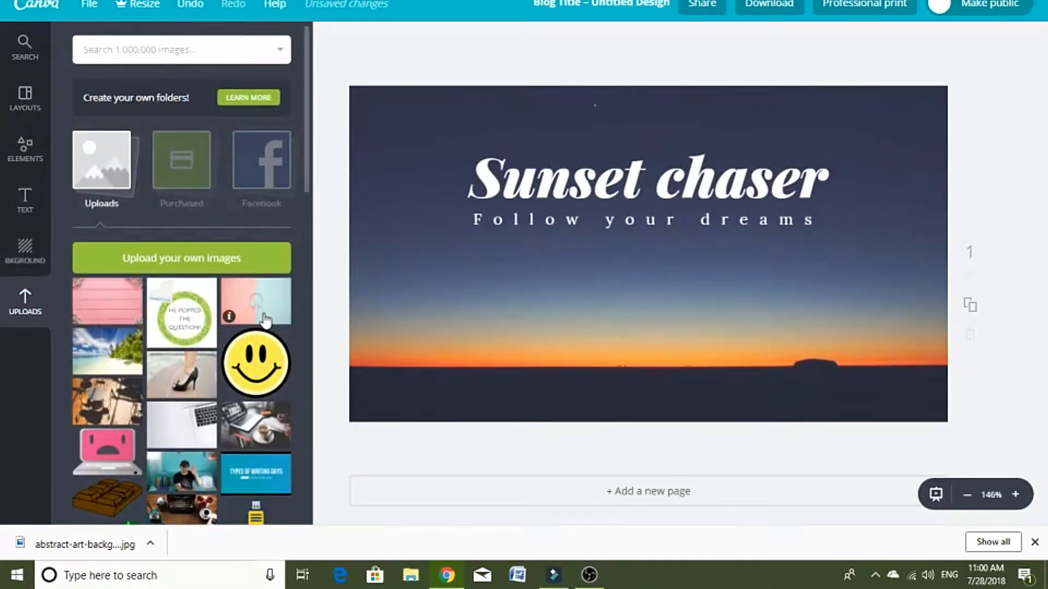
{"action": "left_click_drag", "start_coordinate": [266, 321], "coordinate": [421, 312]}
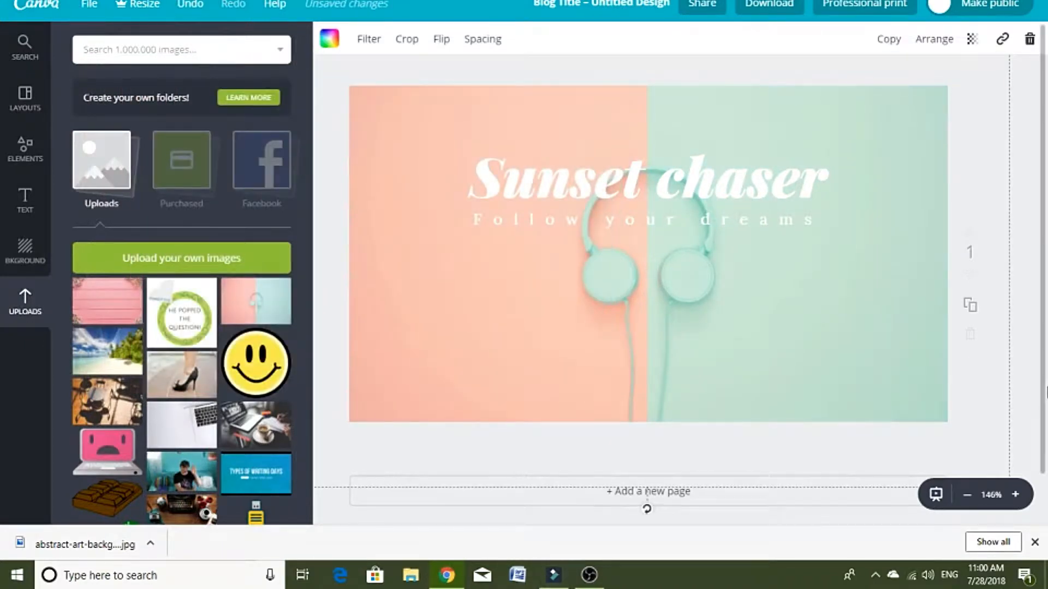
{"action": "left_click", "coordinate": [1038, 392]}
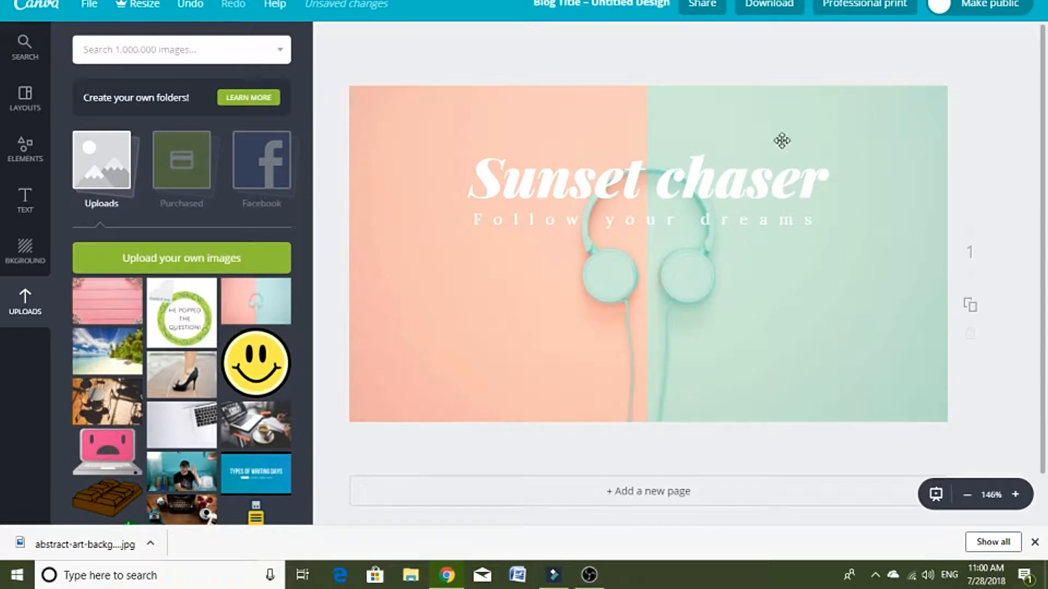
Step: Delete the "Sunset chaser" title and the "Follow your dreams" subtitle from the page
{"action": "left_click", "coordinate": [748, 198]}
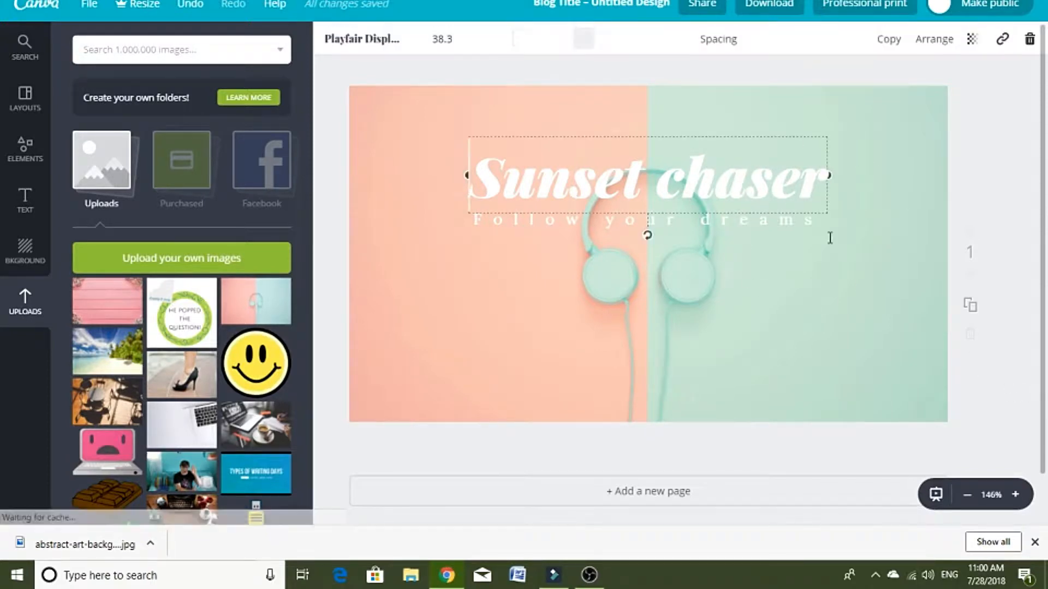
{"action": "left_click", "coordinate": [1029, 41]}
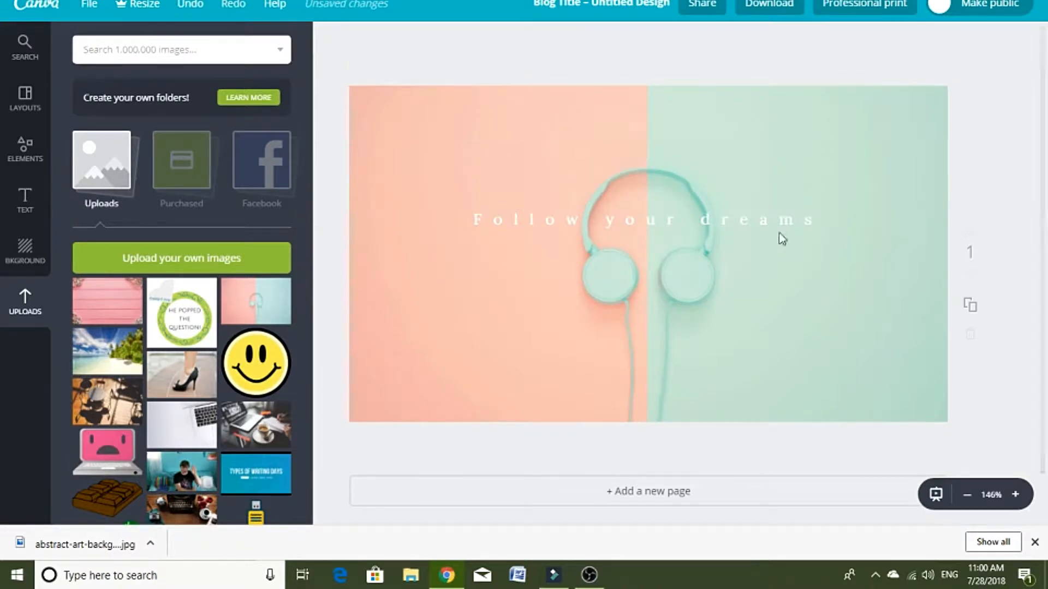
{"action": "left_click", "coordinate": [786, 219]}
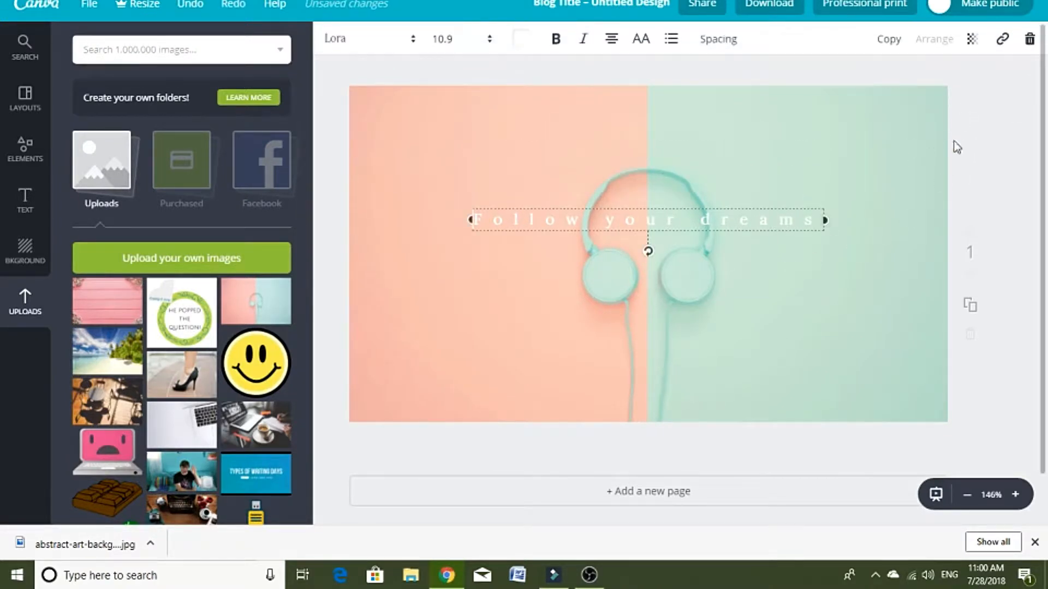
{"action": "left_click", "coordinate": [1031, 43]}
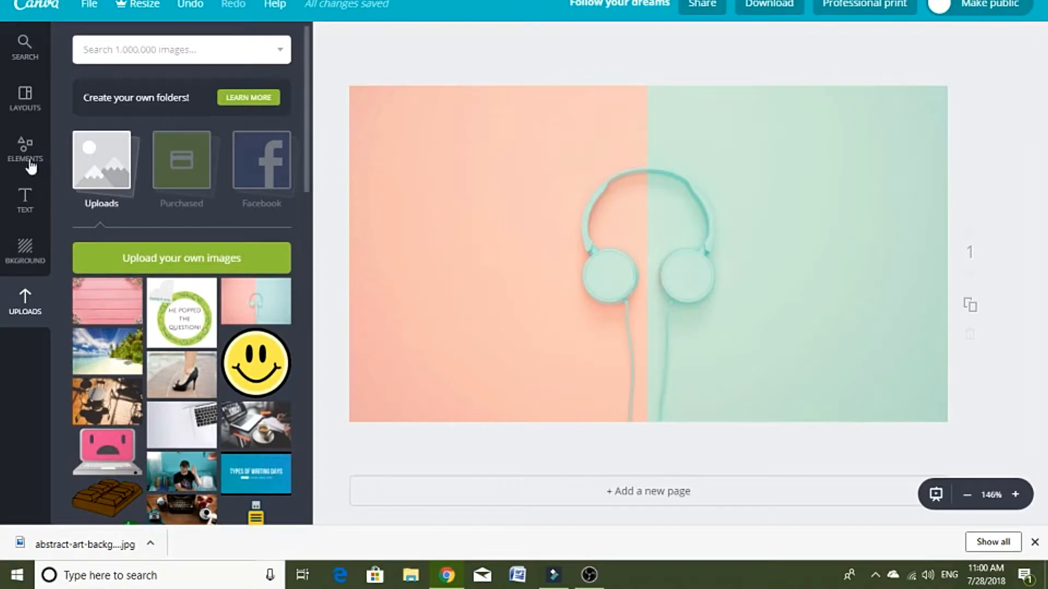
Step: Add a default heading and a default subheading to the page
{"action": "left_click", "coordinate": [24, 202]}
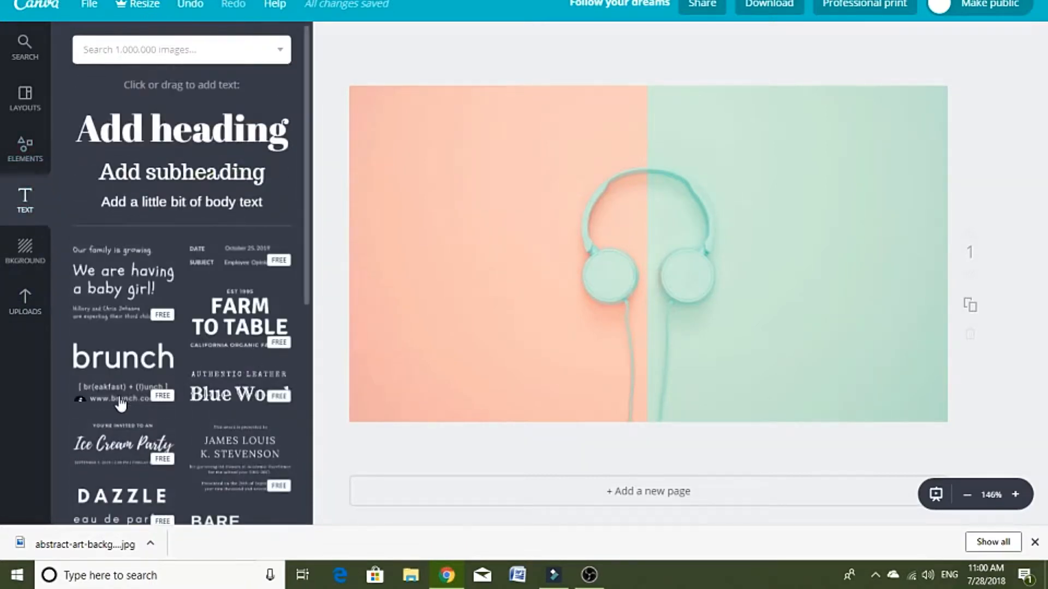
{"action": "scroll", "coordinate": [123, 361], "scroll_direction": "up", "scroll_amount": 1}
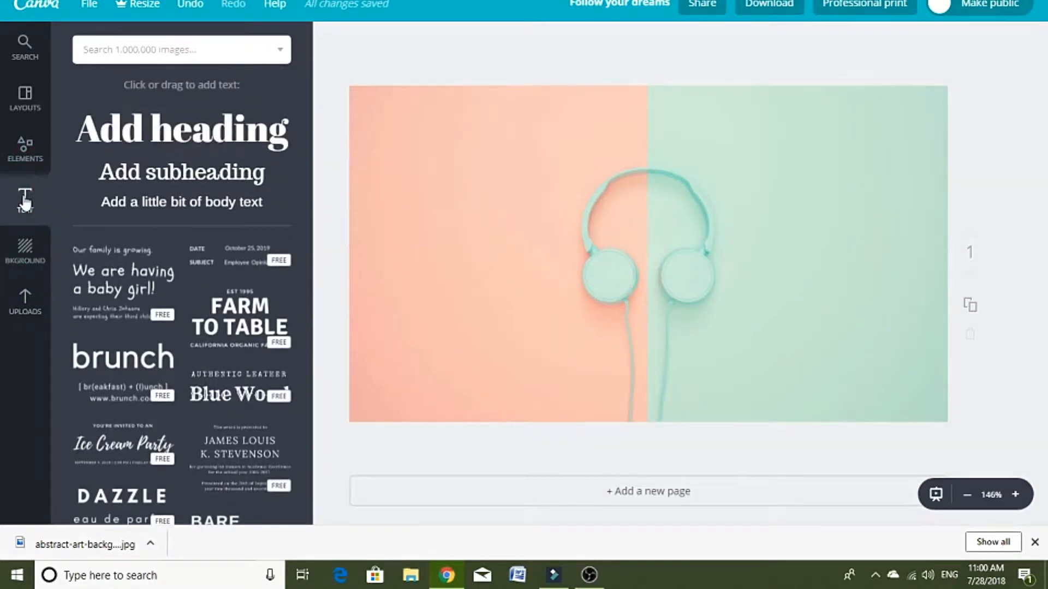
{"action": "left_click", "coordinate": [262, 143]}
{"action": "left_click", "coordinate": [225, 170]}
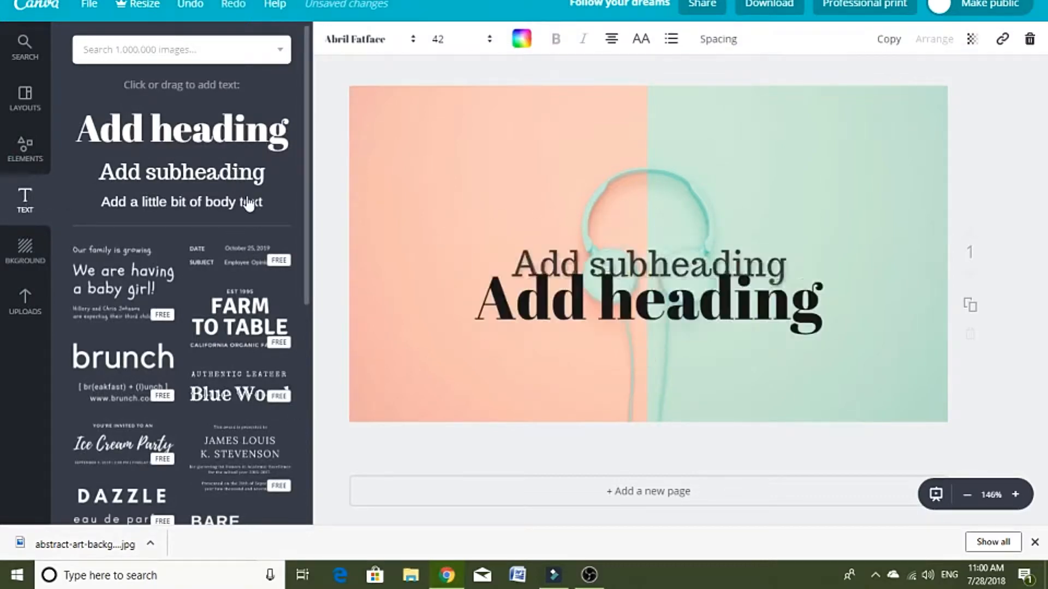
Step: Delete the placeholder subheading and heading from the page
{"action": "left_click", "coordinate": [678, 272]}
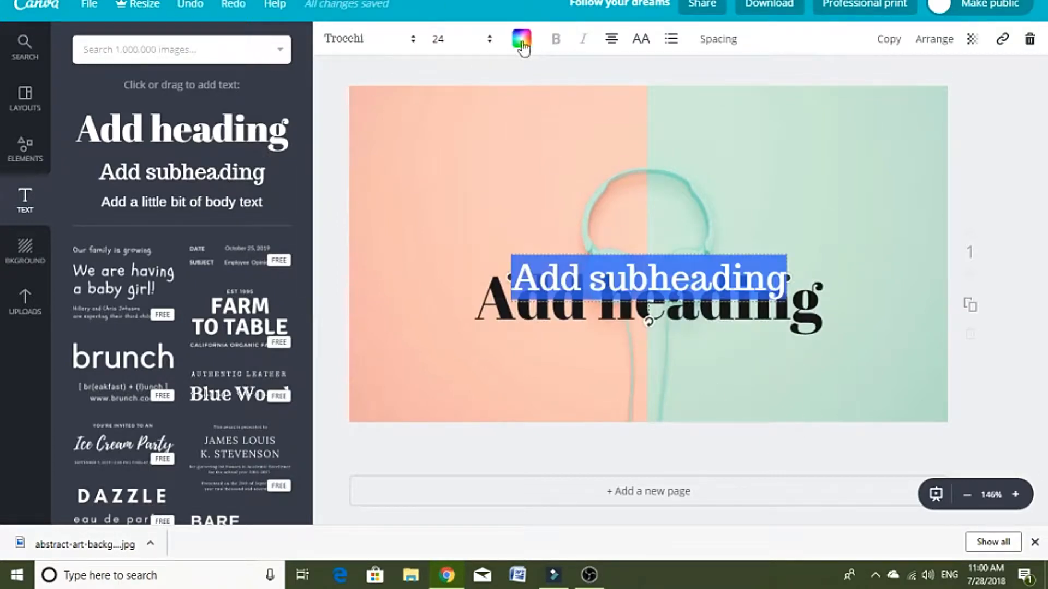
{"action": "left_click", "coordinate": [1030, 38]}
{"action": "left_click", "coordinate": [1030, 40]}
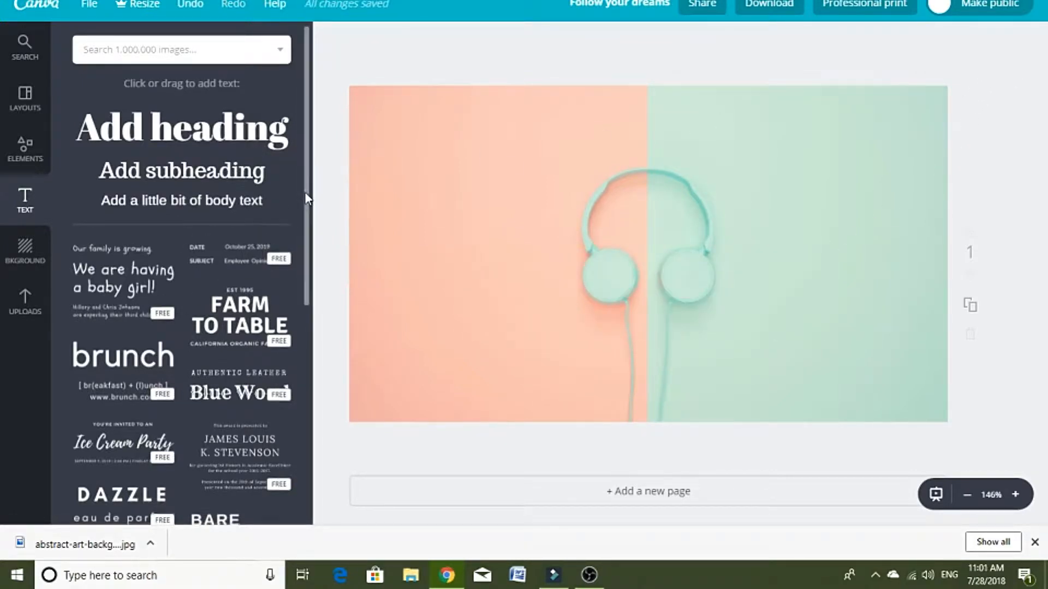
Step: Add the "You Are Lovely" text combination from the ready-made text designs to the page
{"action": "left_click_drag", "start_coordinate": [306, 195], "coordinate": [306, 493]}
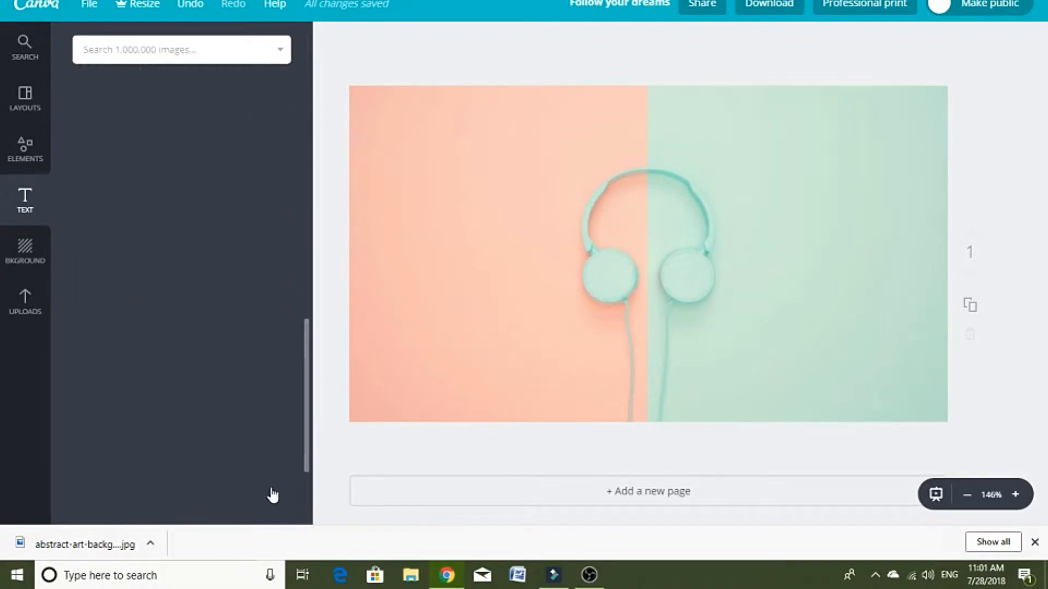
{"action": "scroll", "coordinate": [244, 436], "scroll_direction": "up", "scroll_amount": 4}
{"action": "scroll", "coordinate": [244, 410], "scroll_direction": "up", "scroll_amount": 2}
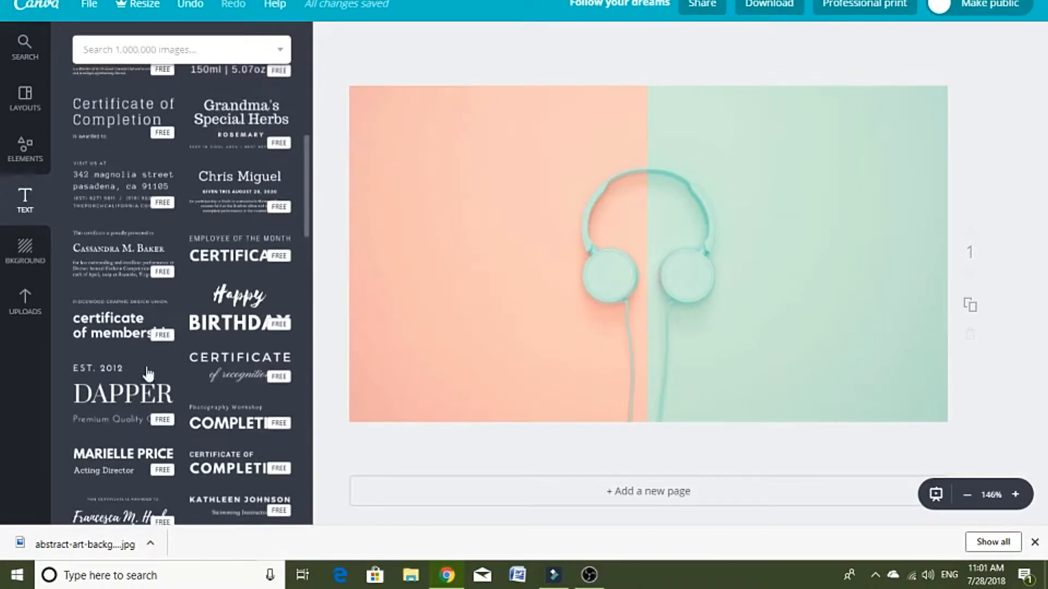
{"action": "scroll", "coordinate": [174, 359], "scroll_direction": "down", "scroll_amount": 4}
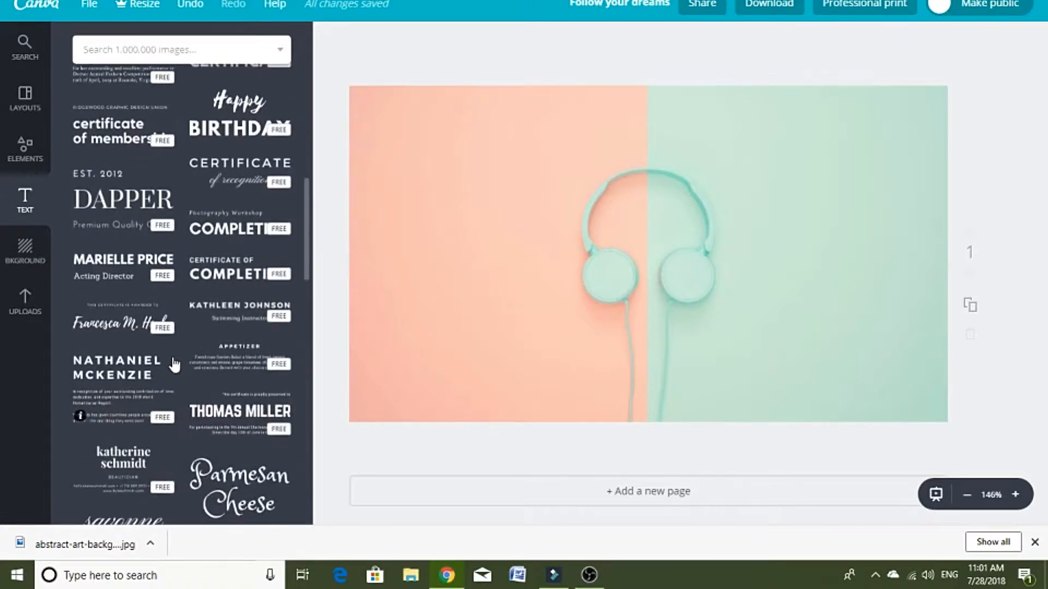
{"action": "scroll", "coordinate": [235, 466], "scroll_direction": "down", "scroll_amount": 8}
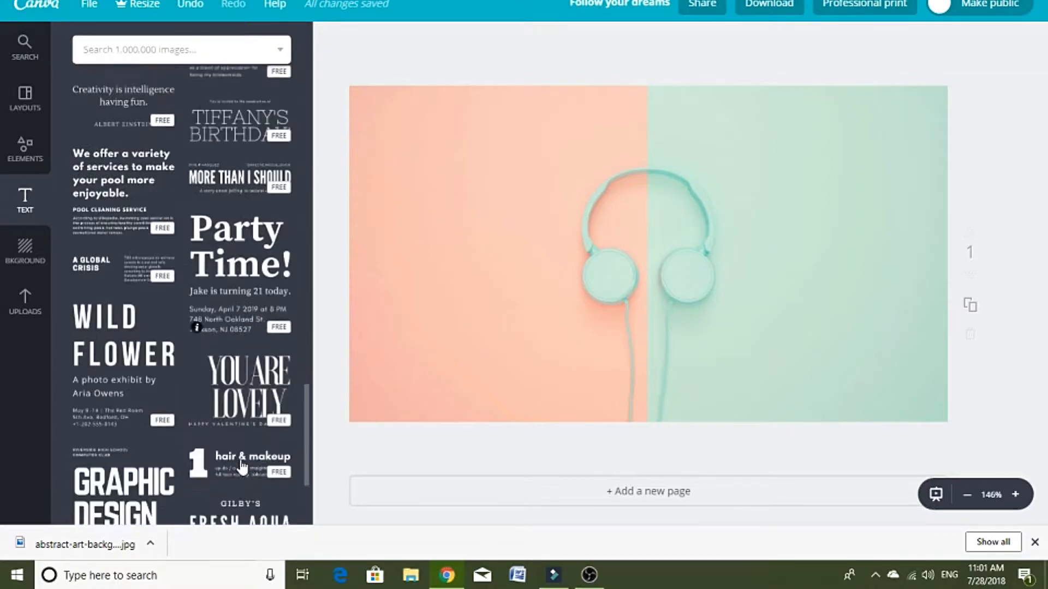
{"action": "scroll", "coordinate": [240, 459], "scroll_direction": "down", "scroll_amount": 2}
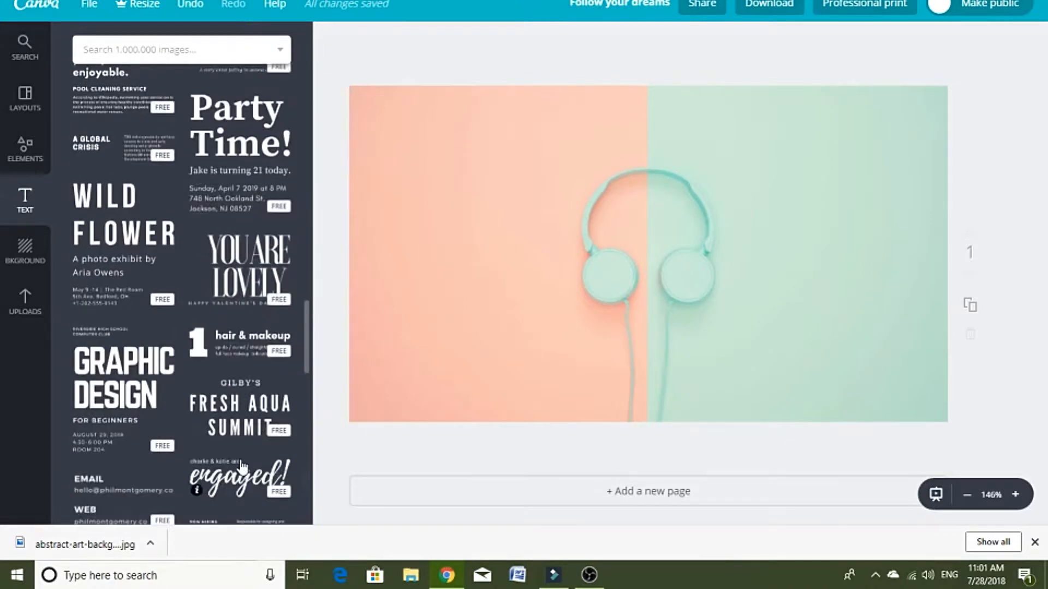
{"action": "left_click", "coordinate": [274, 306]}
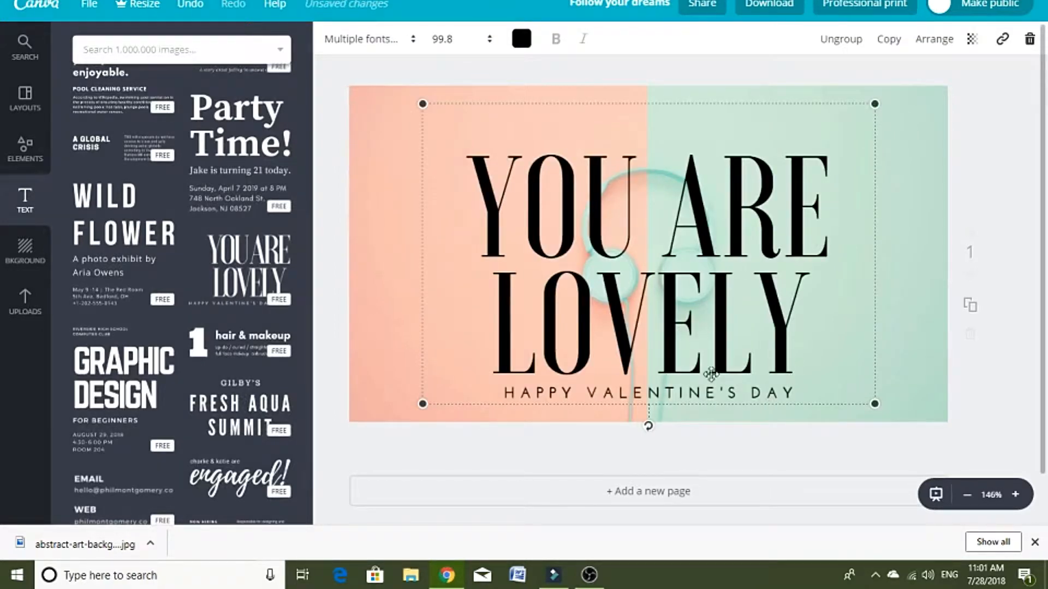
Step: Ungroup the "You Are Lovely" text design and move its title and "Happy Valentine's Day" line apart
{"action": "left_click", "coordinate": [844, 41]}
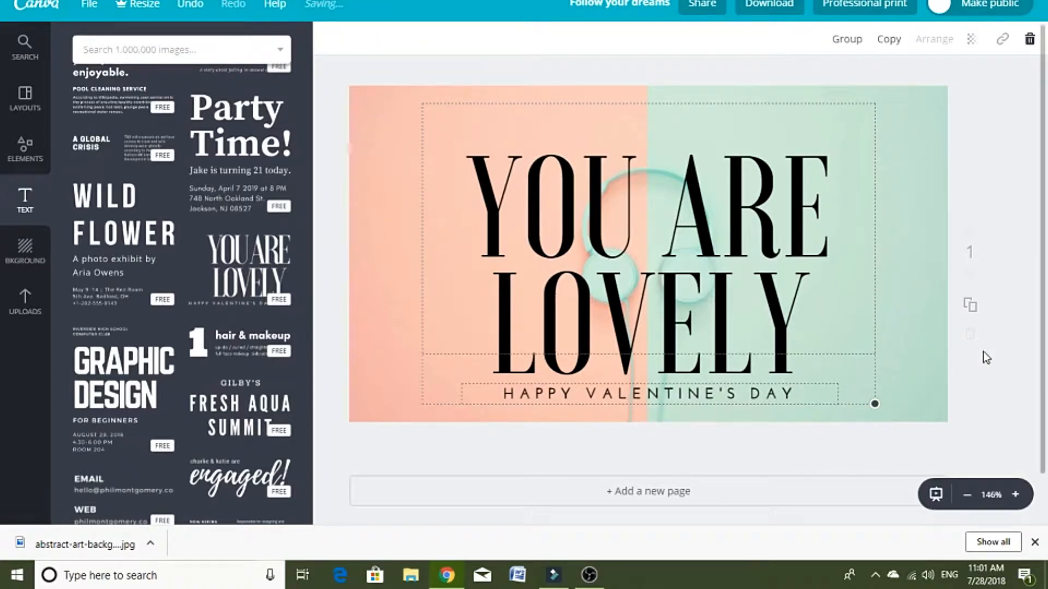
{"action": "left_click", "coordinate": [797, 469]}
{"action": "left_click_drag", "start_coordinate": [589, 251], "coordinate": [519, 235]}
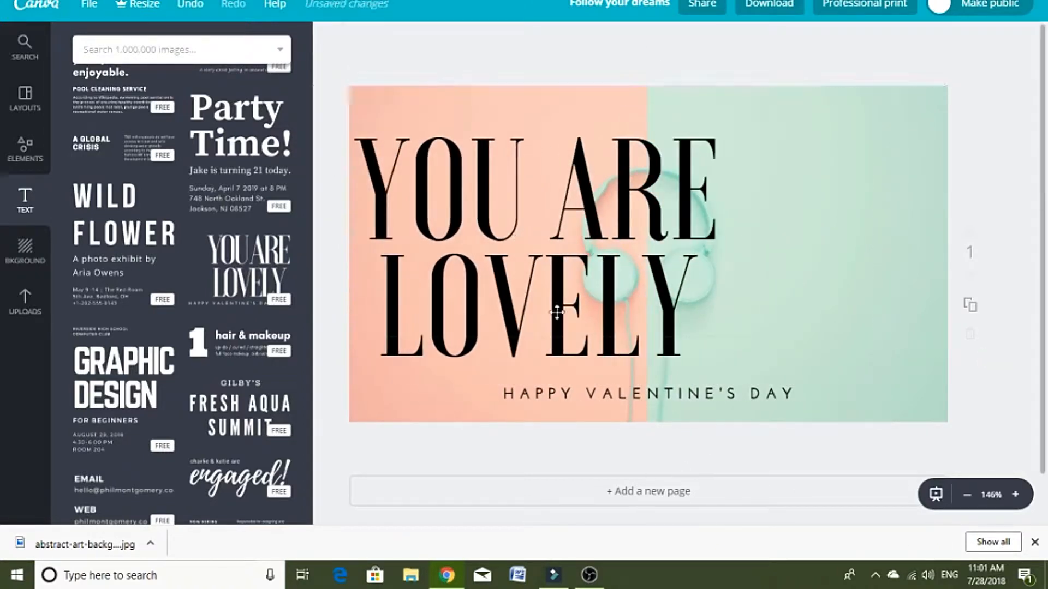
{"action": "left_click_drag", "start_coordinate": [622, 401], "coordinate": [794, 370]}
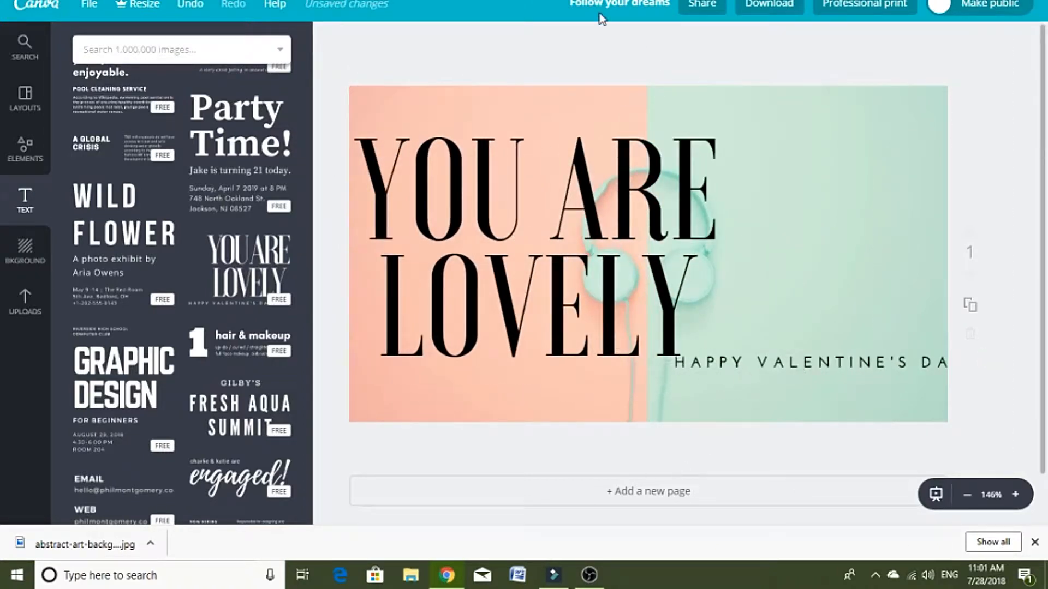
Step: Replace the "You Are Lovely" title text with "SONGS I'M LOVING"
{"action": "double_click", "coordinate": [591, 272]}
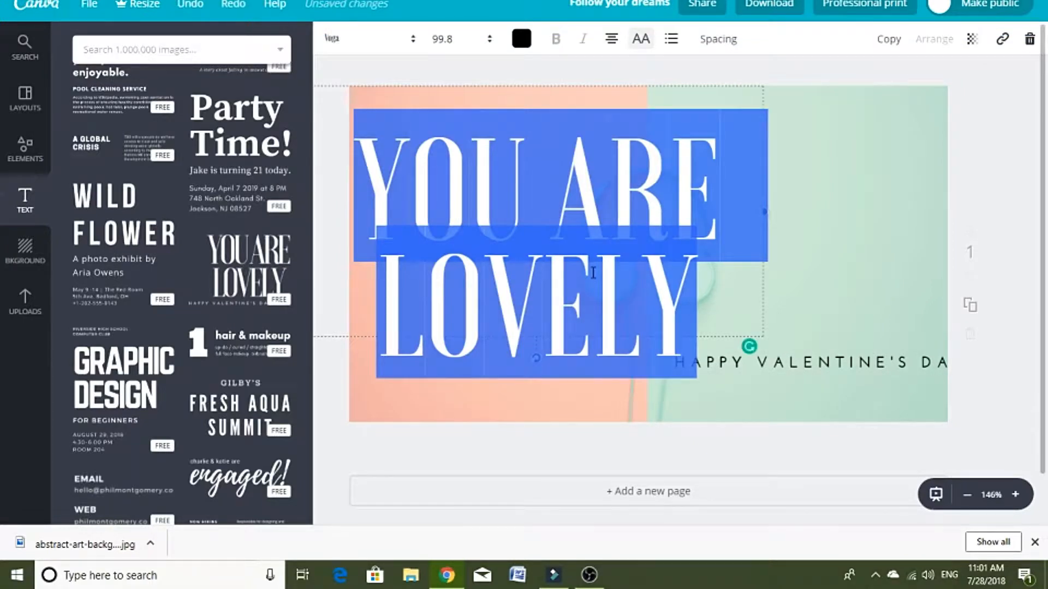
{"action": "type", "text": "SONGS "}
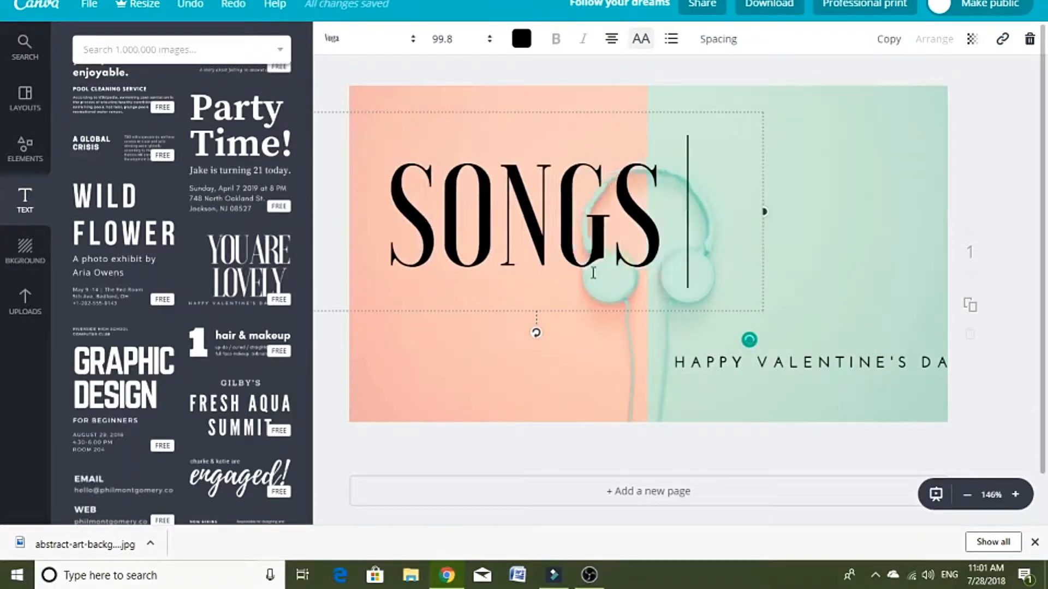
{"action": "type", "text": "I'M LOVIN"}
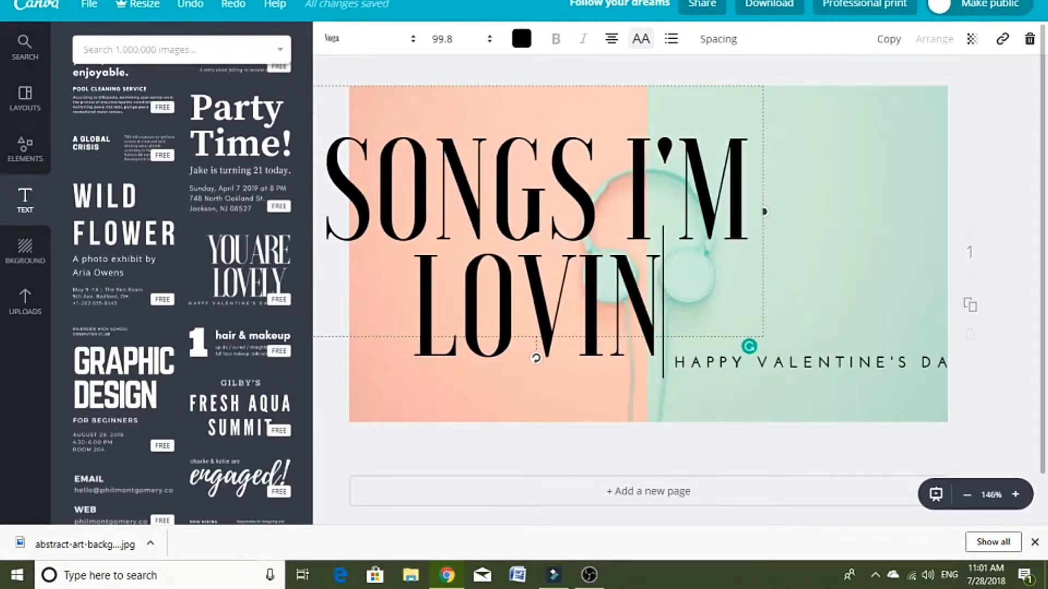
{"action": "type", "text": "G"}
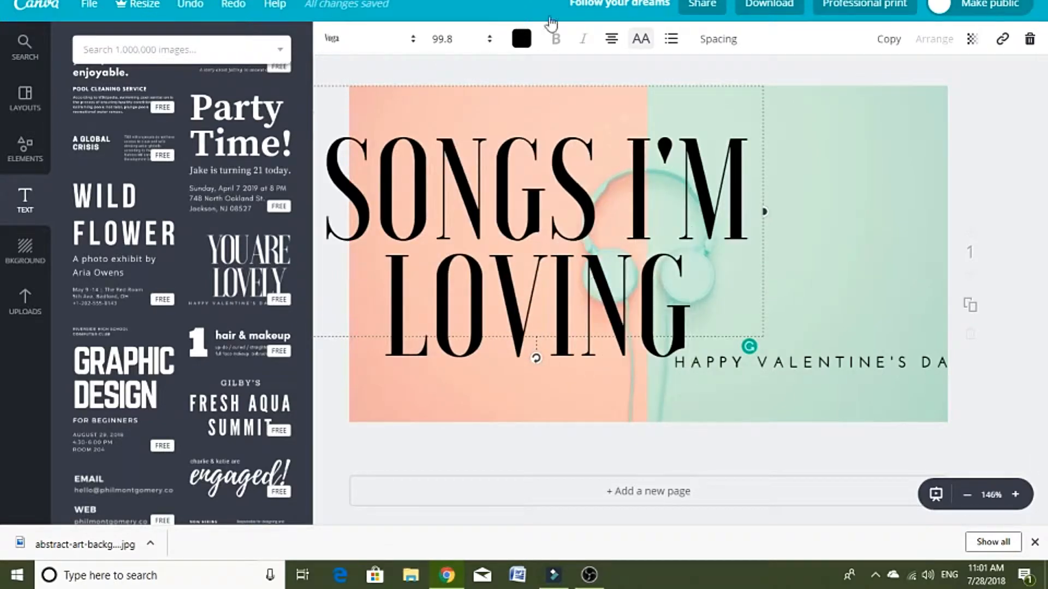
Step: Set the title's font size to 48 and fit its text box within the pink half, one word per line
{"action": "left_click", "coordinate": [469, 40]}
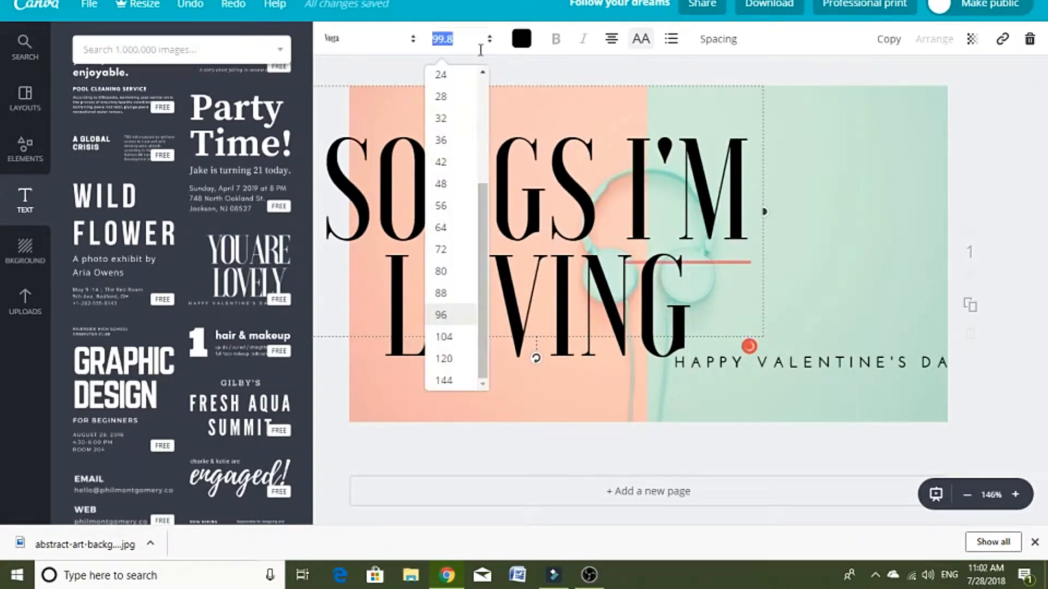
{"action": "left_click", "coordinate": [456, 185]}
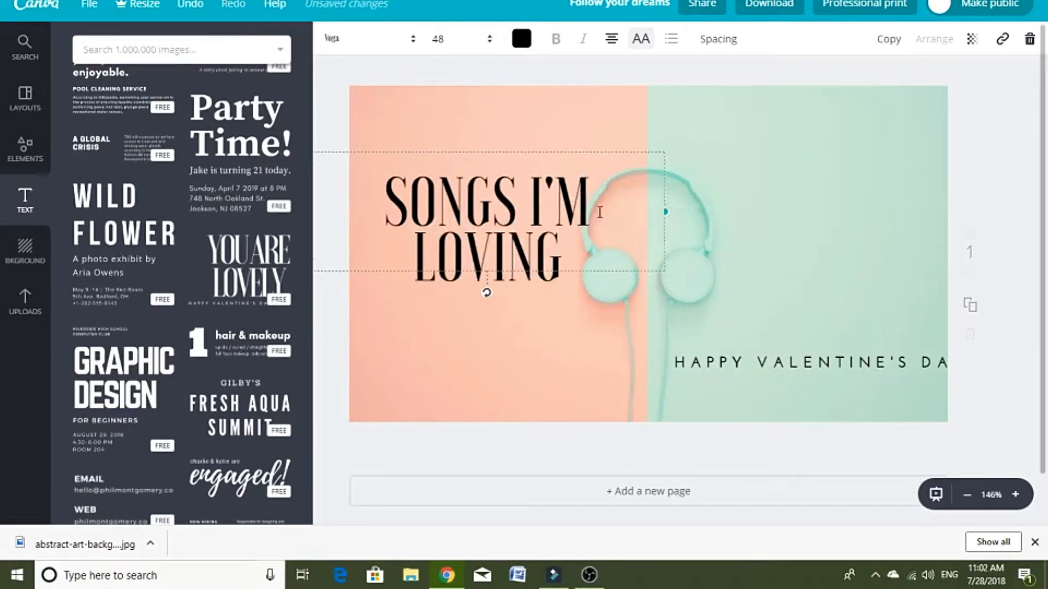
{"action": "left_click_drag", "start_coordinate": [600, 213], "coordinate": [495, 259]}
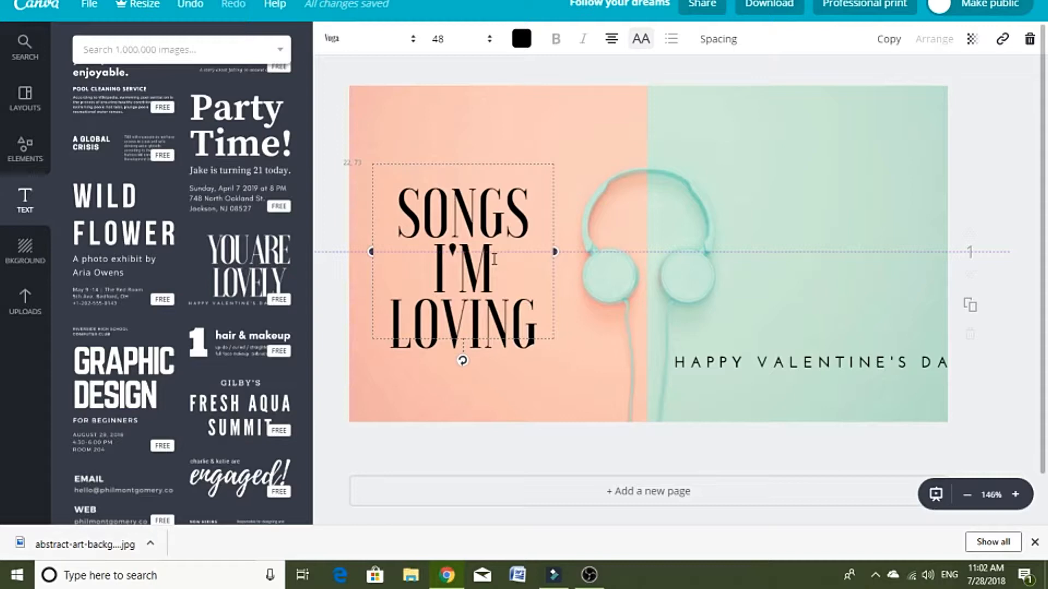
{"action": "left_click", "coordinate": [998, 112]}
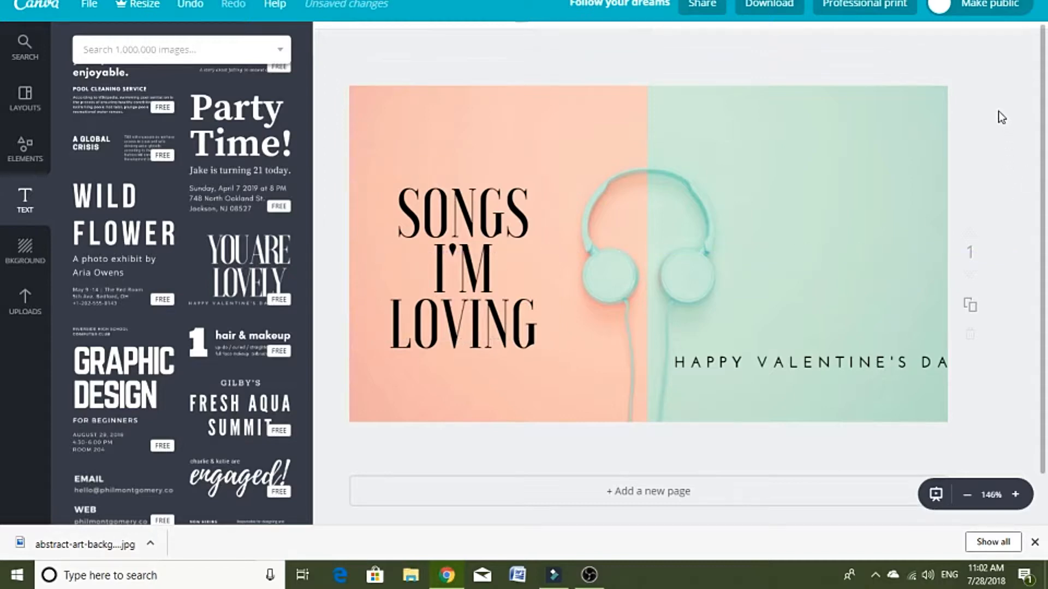
Step: Change the "Happy Valentine's Day" line to non-bold "JULY 2018" at size 32 on the mint half beside the headphones
{"action": "left_click", "coordinate": [810, 368]}
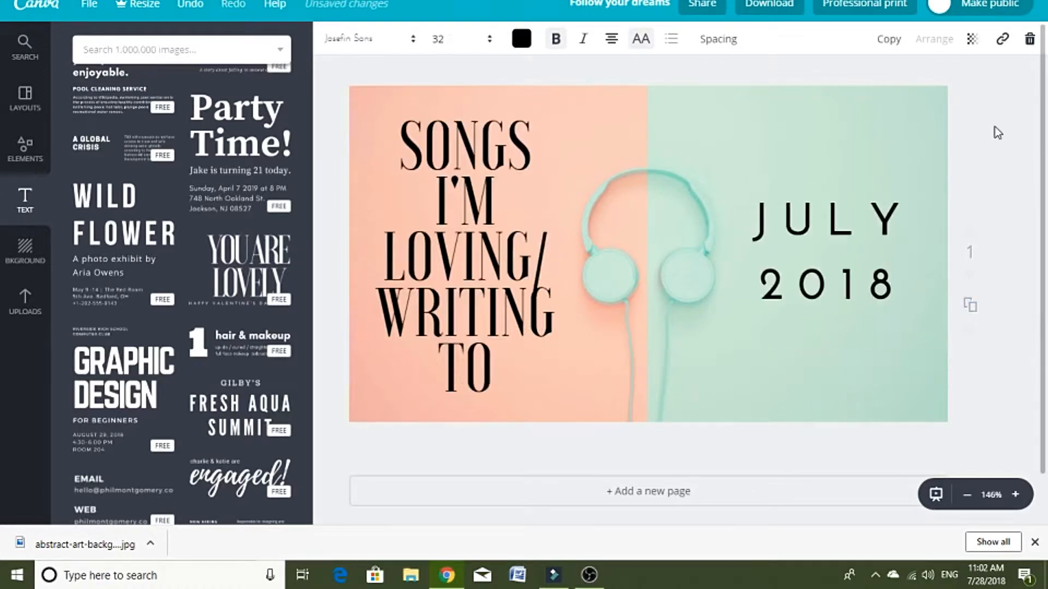
{"action": "left_click", "coordinate": [994, 126]}
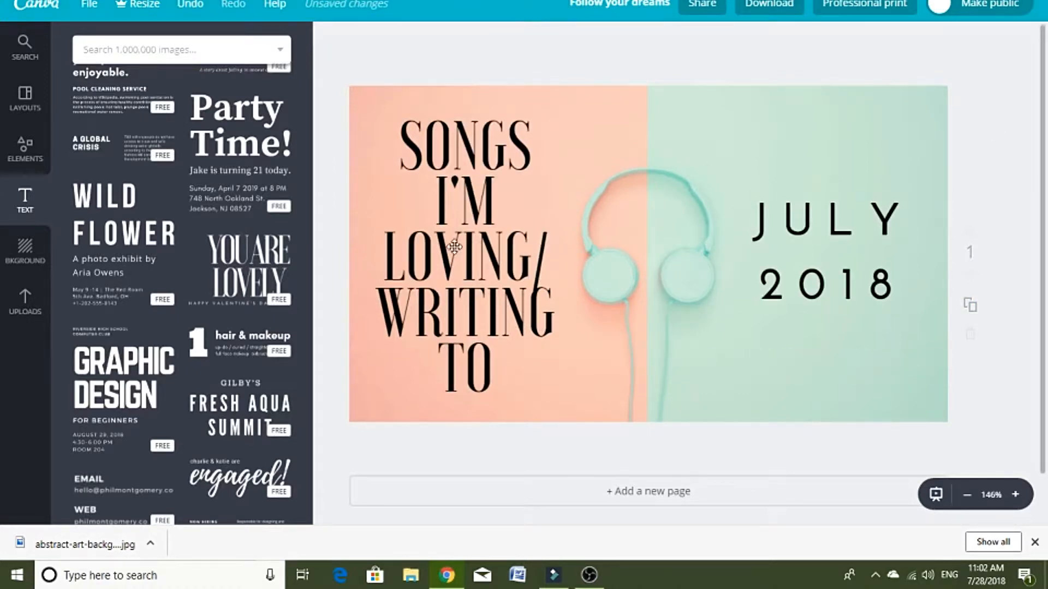
{"action": "left_click", "coordinate": [746, 225]}
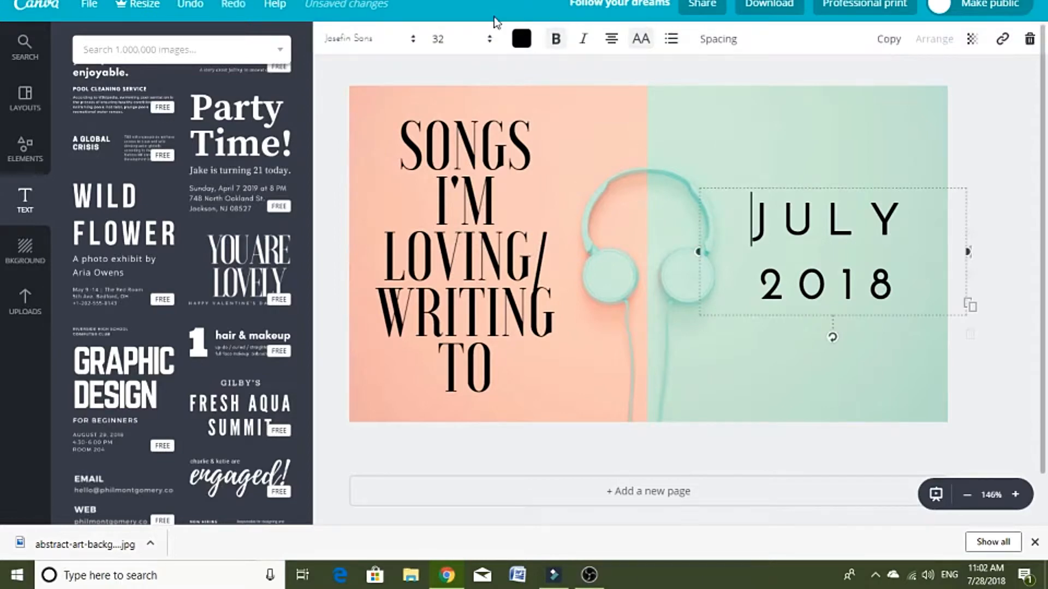
{"action": "left_click", "coordinate": [556, 39]}
Step: Try the title without the uppercase setting and restore uppercase
{"action": "left_click", "coordinate": [478, 232]}
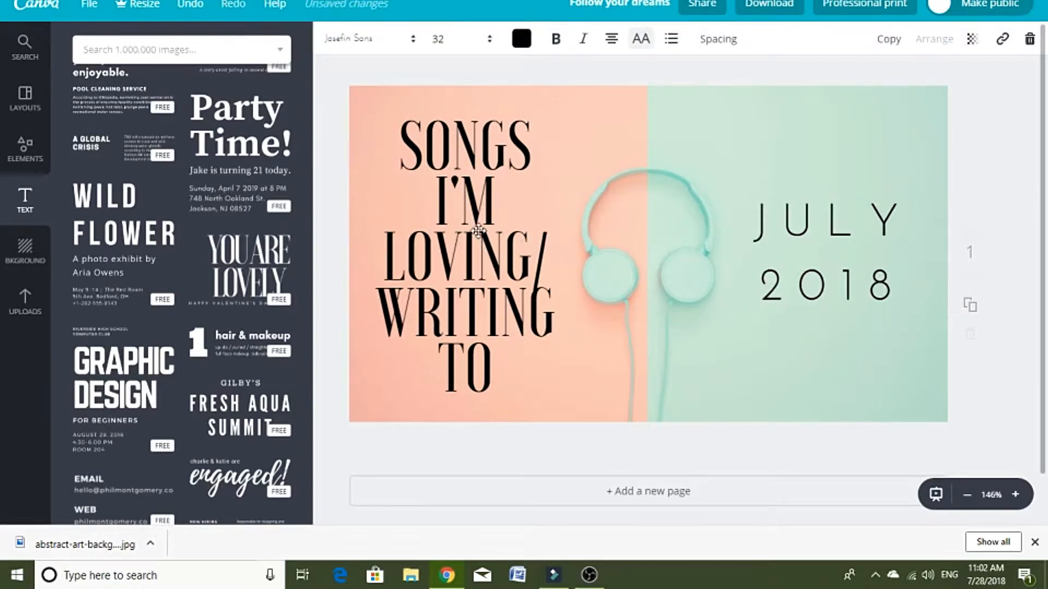
{"action": "left_click", "coordinate": [642, 42]}
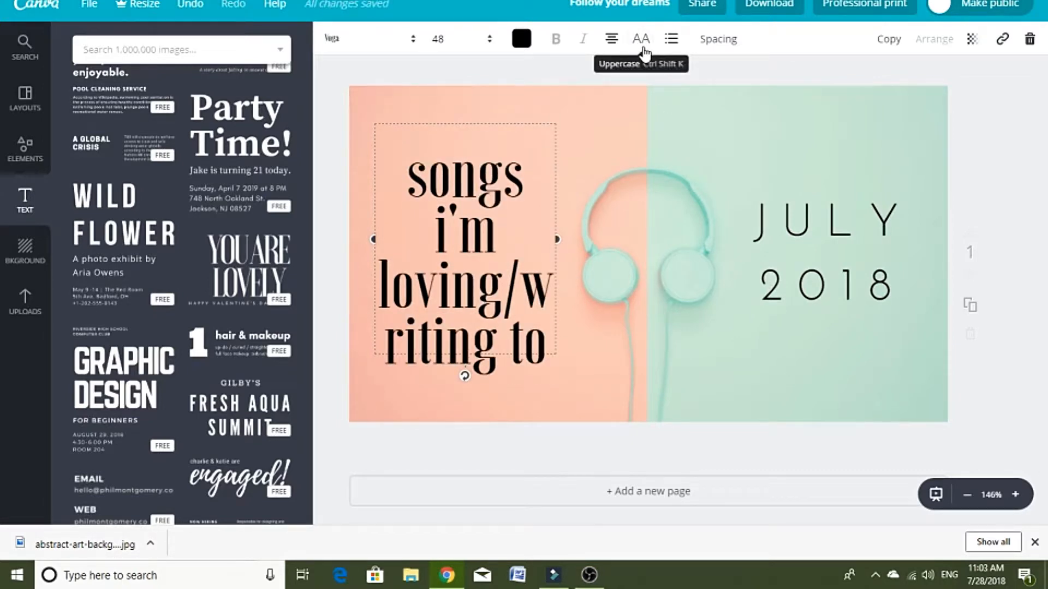
{"action": "left_click", "coordinate": [644, 50]}
{"action": "left_click", "coordinate": [998, 111]}
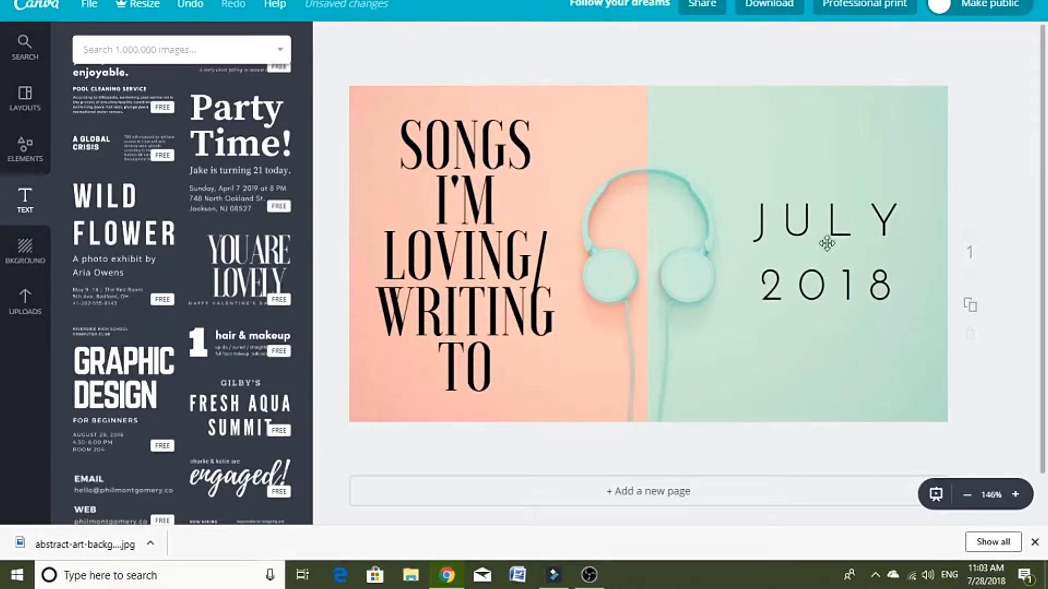
Step: Set the title's font size to 42 and narrow its text box so "WRITING" stays on its own line
{"action": "left_click", "coordinate": [439, 299]}
{"action": "left_click", "coordinate": [461, 41]}
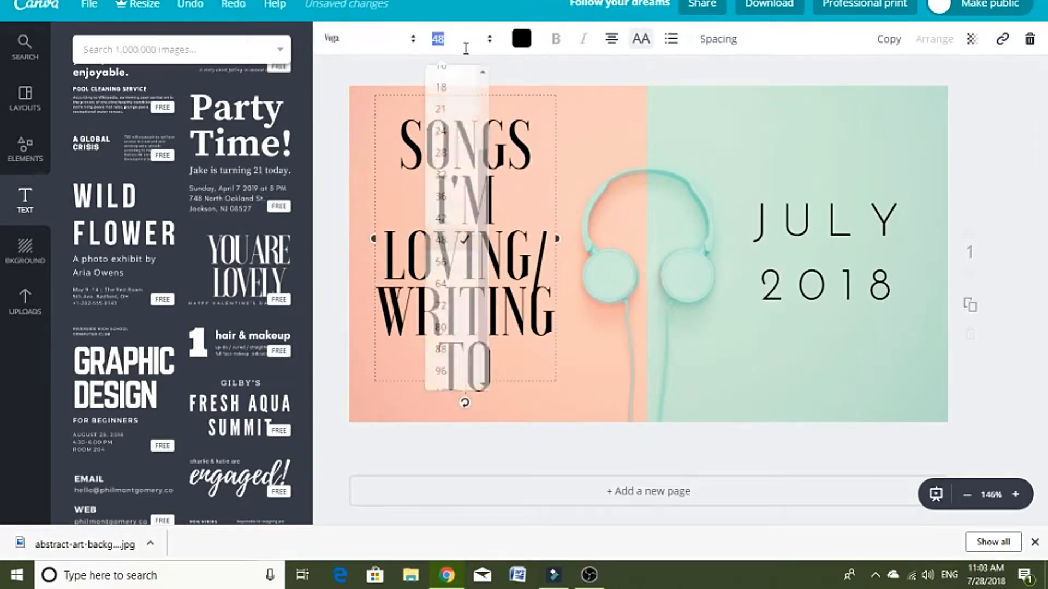
{"action": "left_click", "coordinate": [448, 220]}
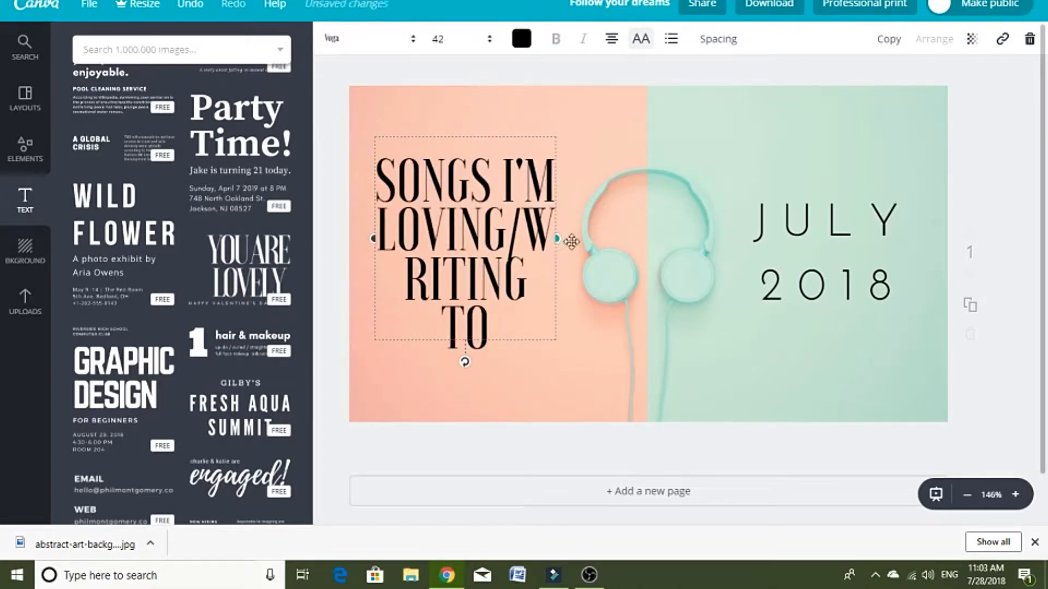
{"action": "mouse_move", "coordinate": [558, 240]}
{"action": "left_mouse_down"}
{"action": "mouse_move", "coordinate": [571, 241]}
{"action": "mouse_move", "coordinate": [548, 247]}
{"action": "left_mouse_up"}
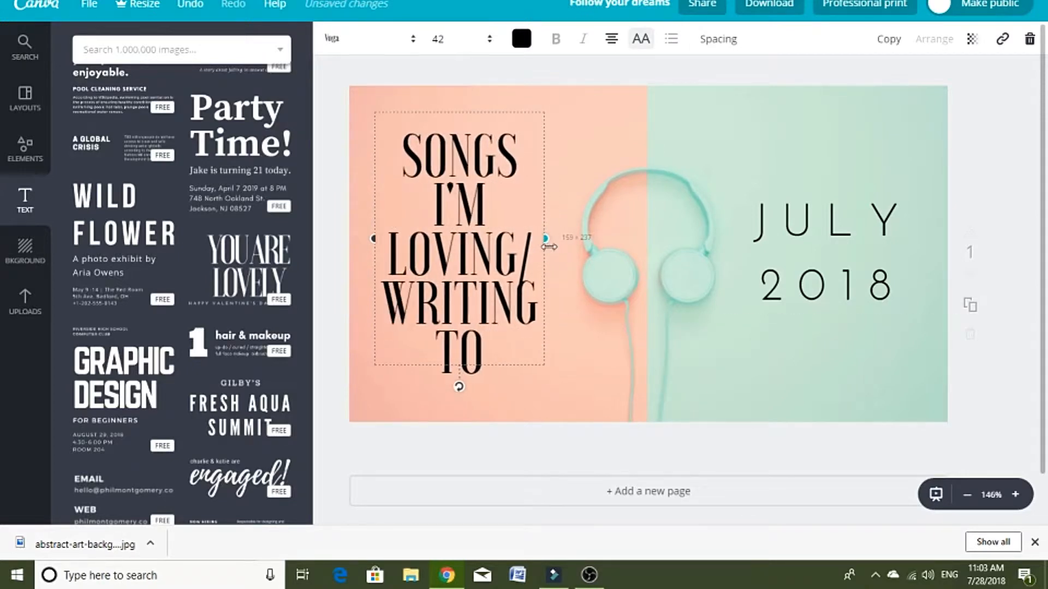
{"action": "left_click", "coordinate": [512, 449]}
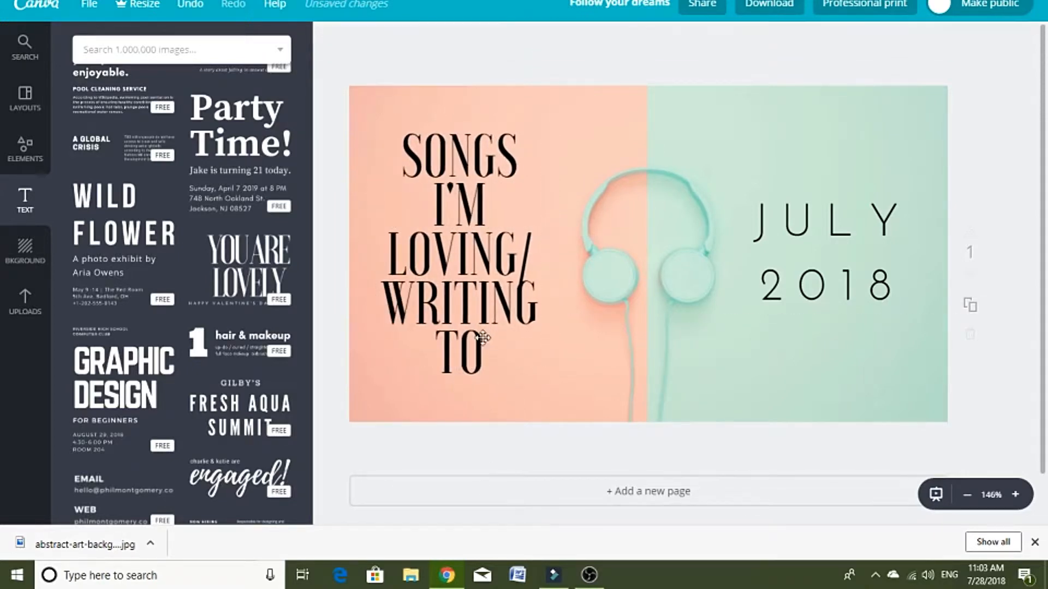
{"action": "left_click_drag", "start_coordinate": [482, 337], "coordinate": [486, 339]}
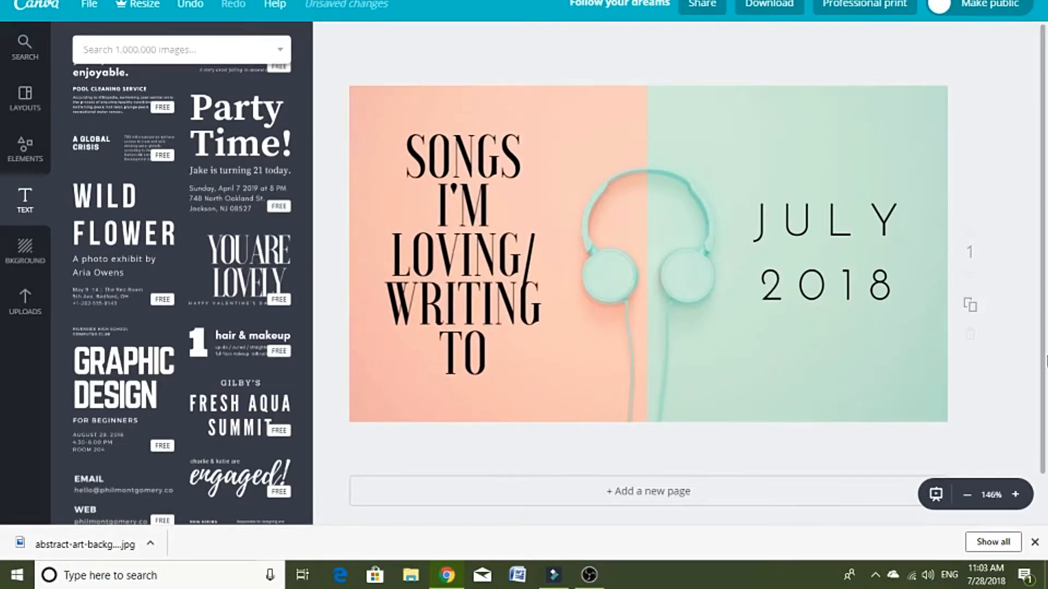
Step: Change the title's text color to white and adjust the title's placement on the pink half
{"action": "left_click", "coordinate": [510, 312]}
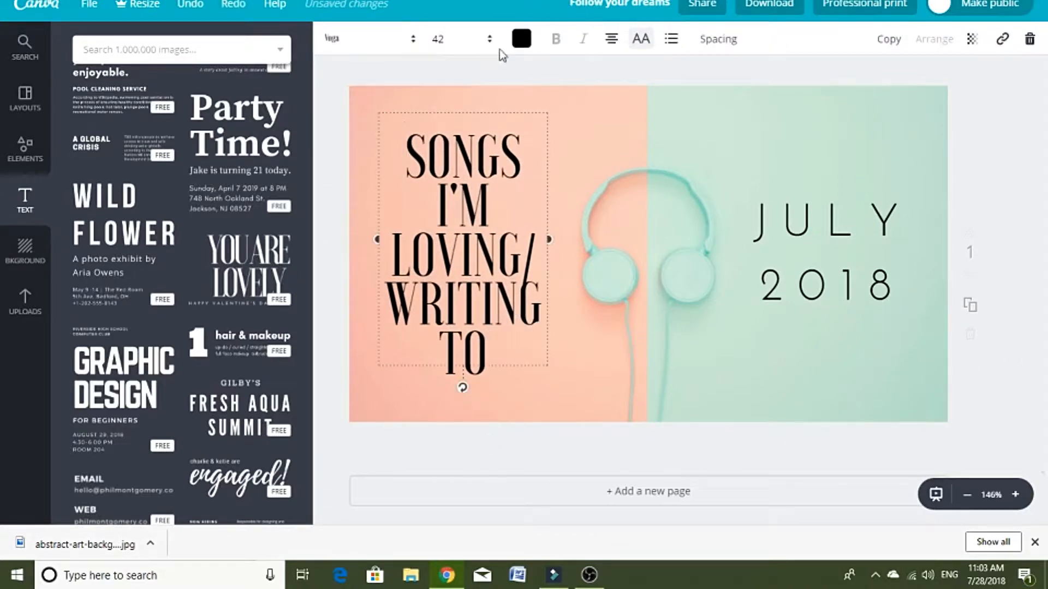
{"action": "left_click", "coordinate": [521, 39]}
{"action": "left_click", "coordinate": [637, 244]}
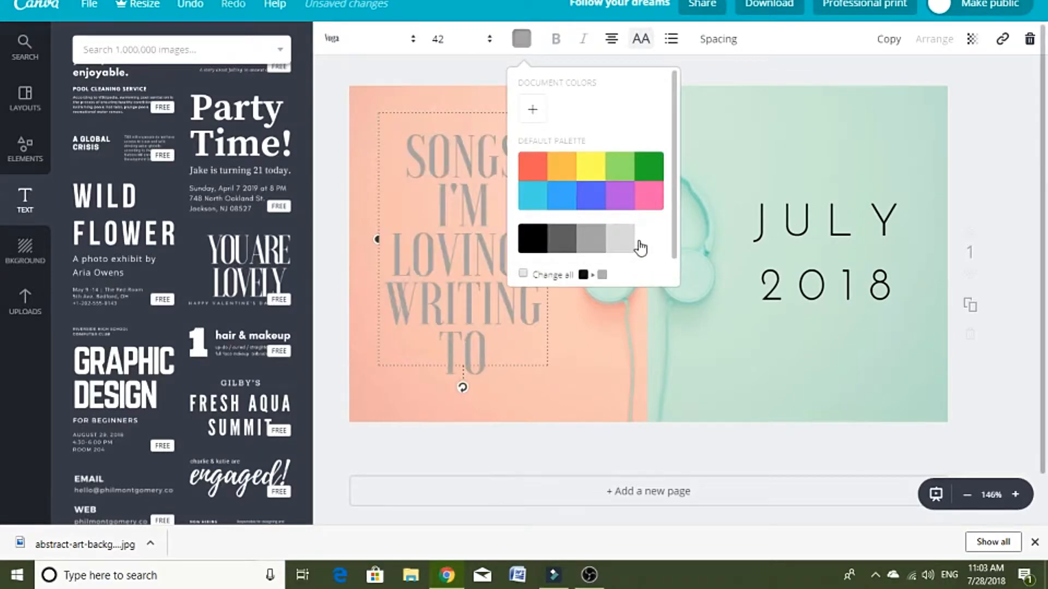
{"action": "left_click", "coordinate": [1018, 90]}
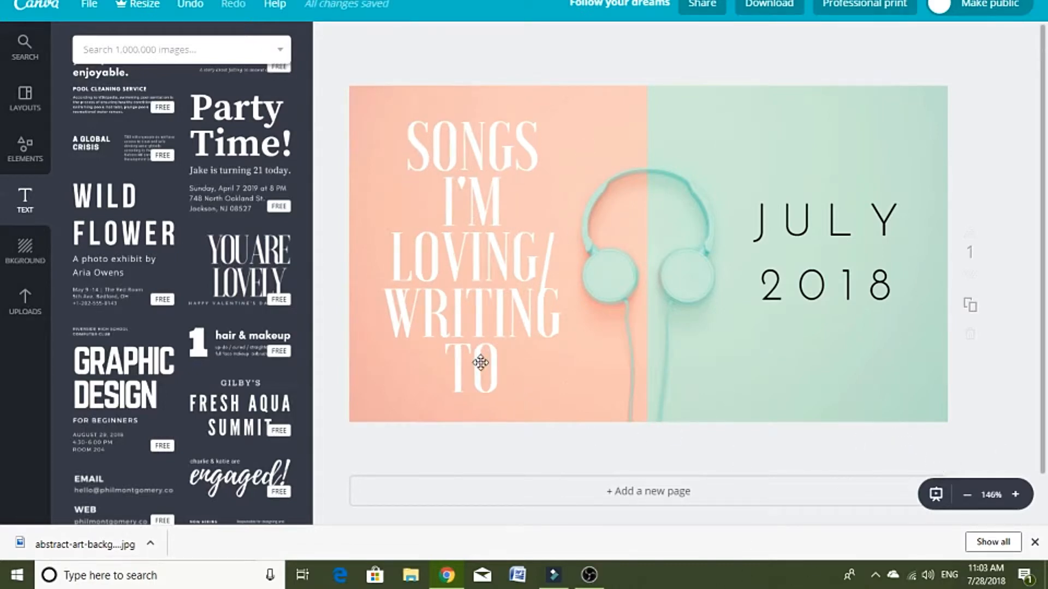
{"action": "left_click_drag", "start_coordinate": [481, 363], "coordinate": [478, 361]}
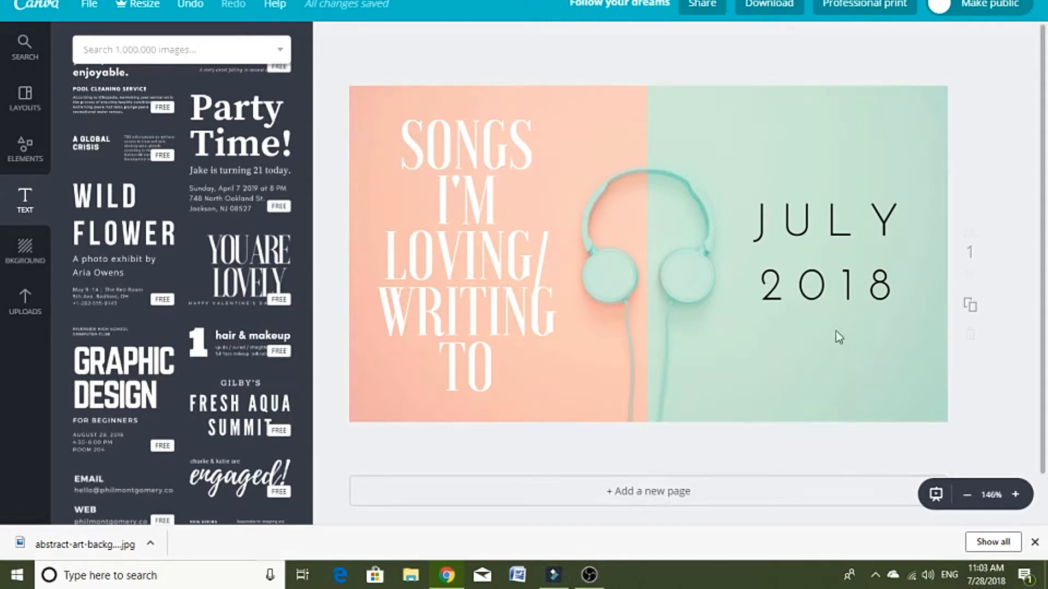
Step: Set the transparency of the "JULY 2018" text to 79
{"action": "left_click", "coordinate": [821, 312]}
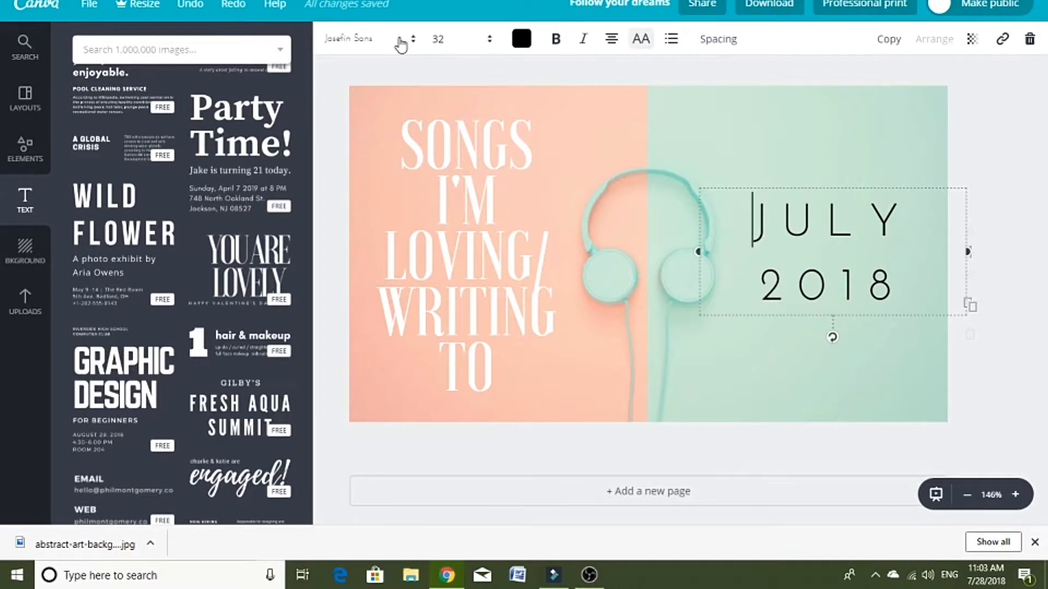
{"action": "left_click", "coordinate": [974, 40]}
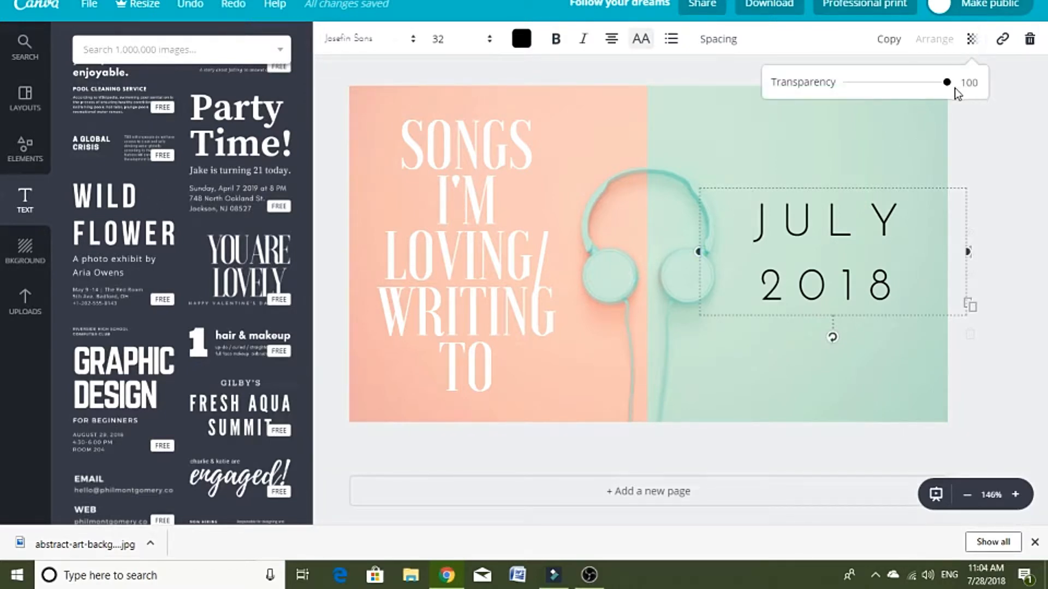
{"action": "left_click_drag", "start_coordinate": [947, 83], "coordinate": [926, 94]}
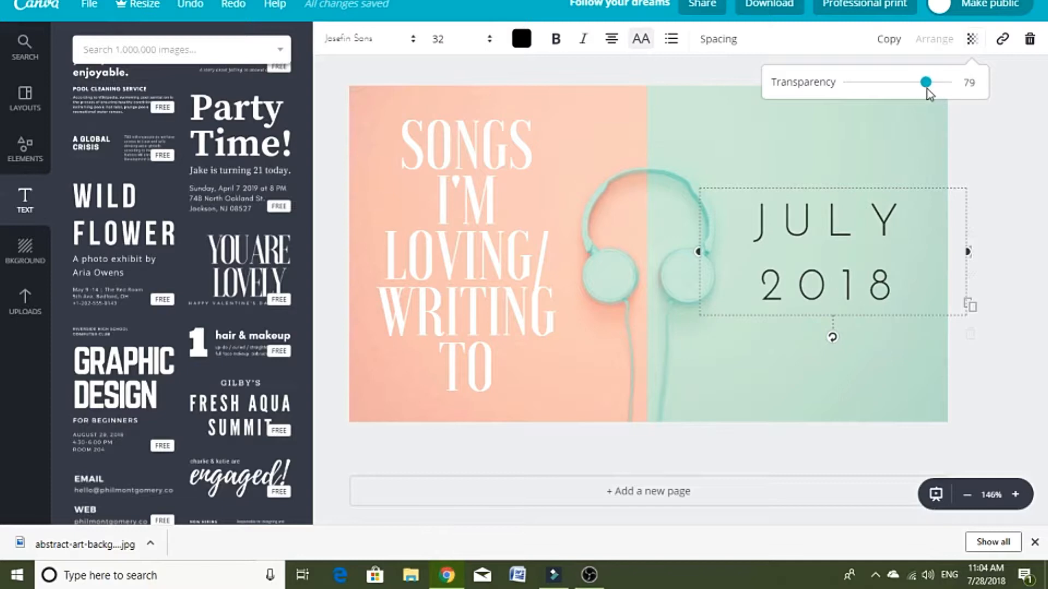
Step: Change the title's text color to the dark gray of the default palette
{"action": "left_click", "coordinate": [1010, 113]}
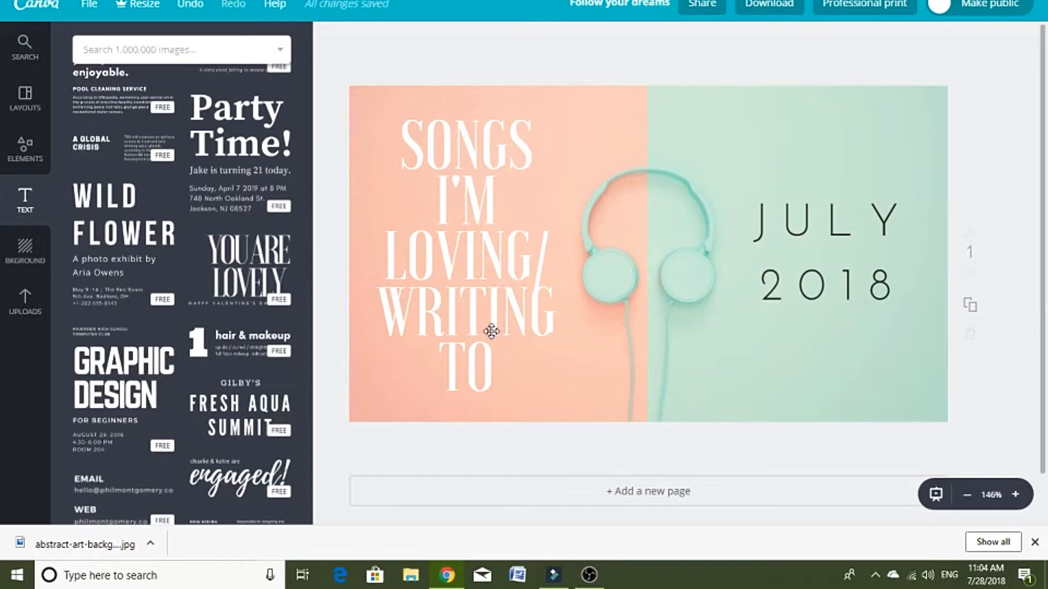
{"action": "left_click", "coordinate": [542, 252]}
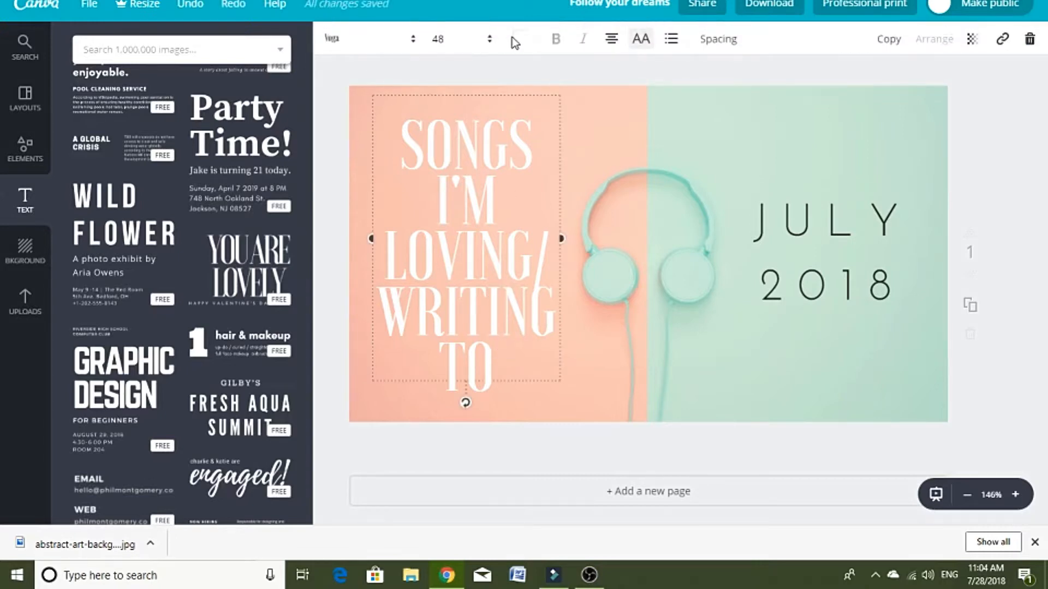
{"action": "left_click", "coordinate": [517, 41]}
{"action": "left_click", "coordinate": [558, 240]}
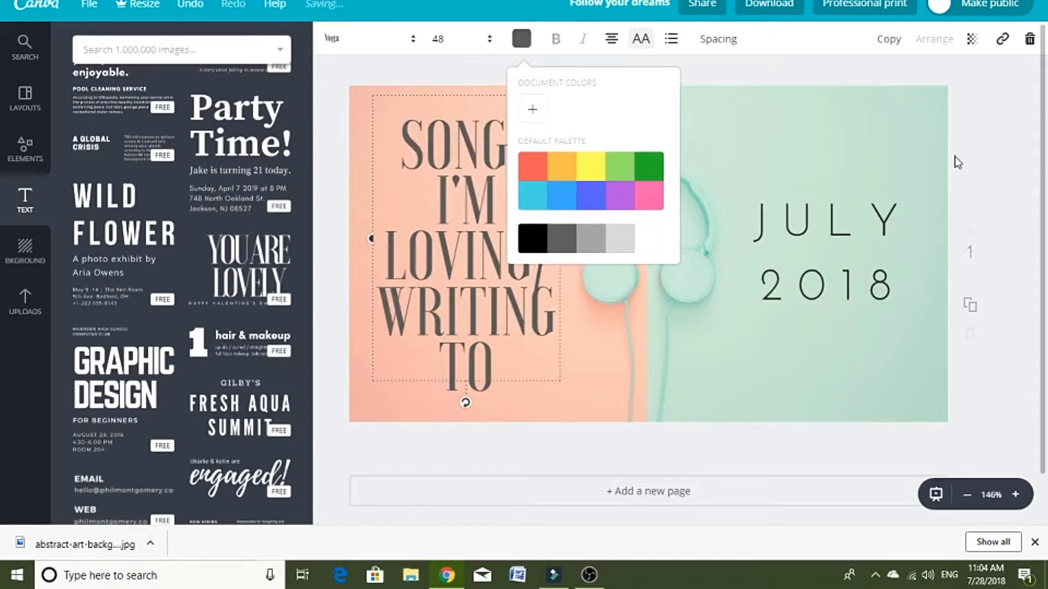
{"action": "left_click", "coordinate": [1020, 109]}
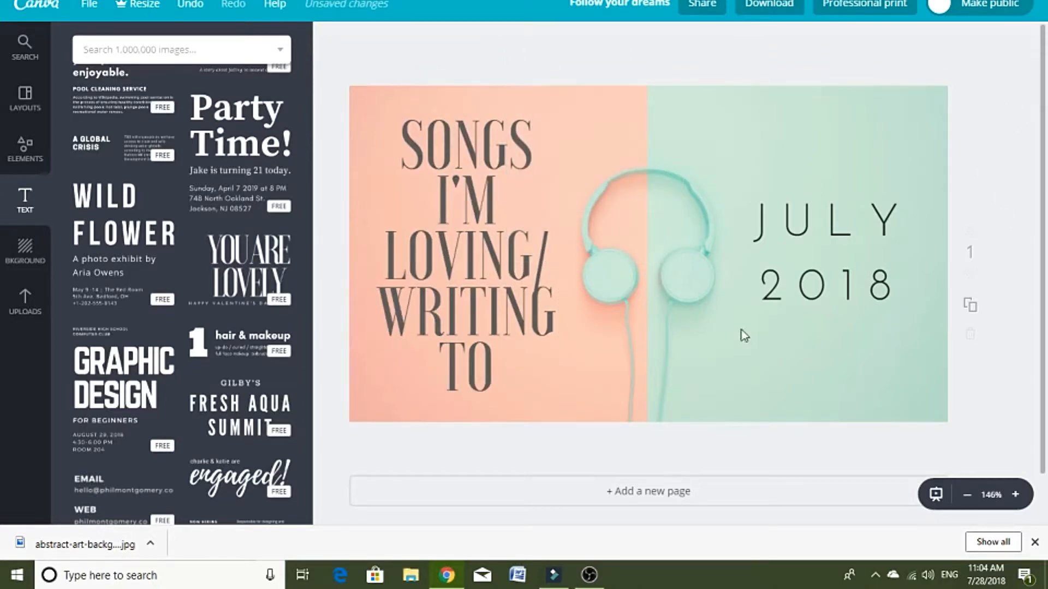
Step: Try the Drama filter on the background photo with its intensity raised to 61 and the advanced filter settings shown
{"action": "left_click", "coordinate": [810, 392]}
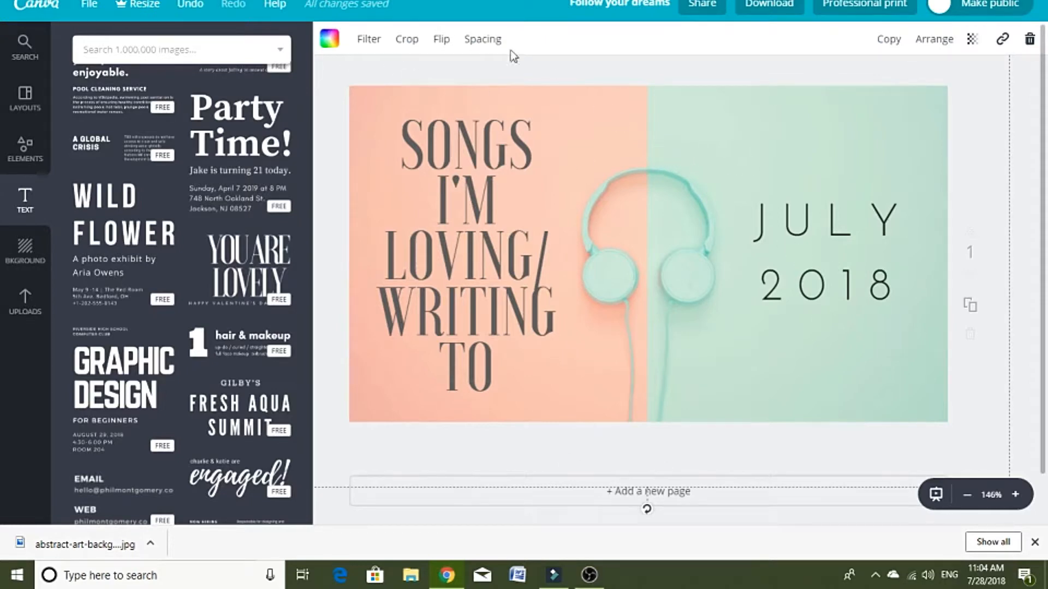
{"action": "left_click", "coordinate": [22, 116]}
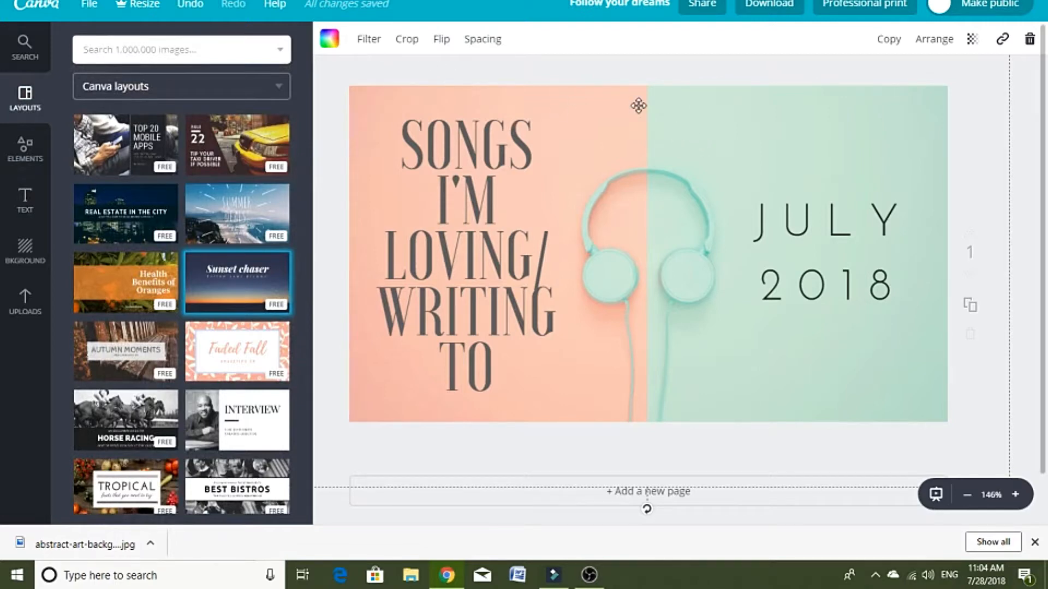
{"action": "left_click", "coordinate": [370, 40]}
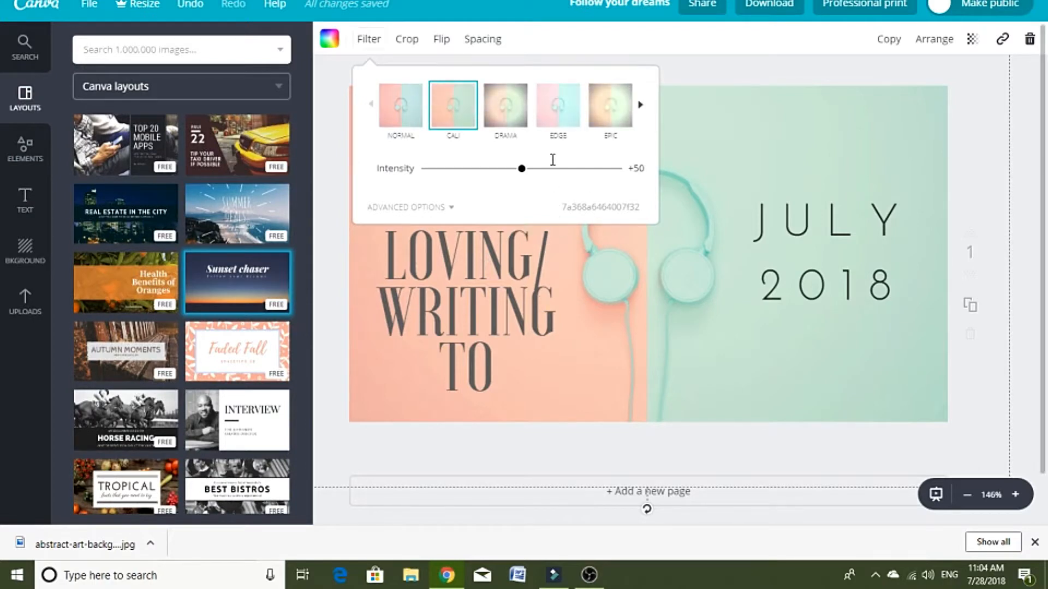
{"action": "left_click", "coordinate": [510, 130]}
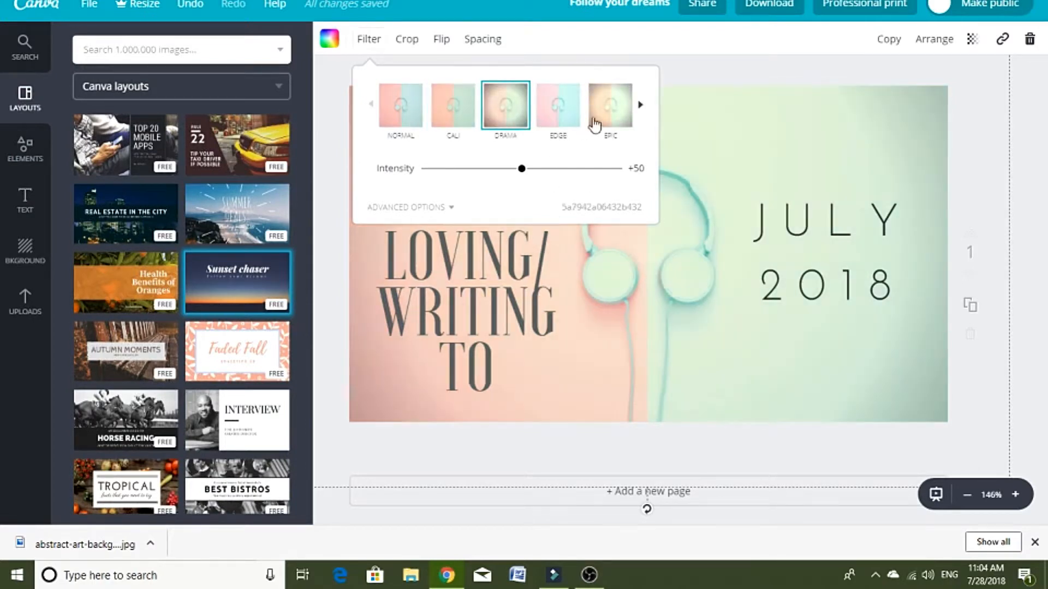
{"action": "left_click", "coordinate": [1033, 85]}
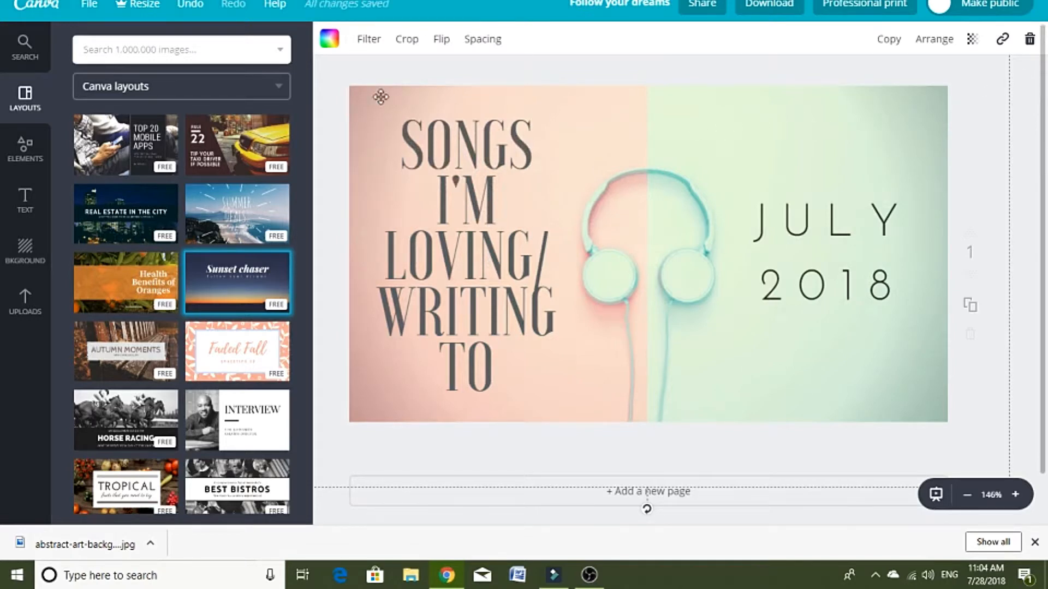
{"action": "left_click", "coordinate": [375, 43]}
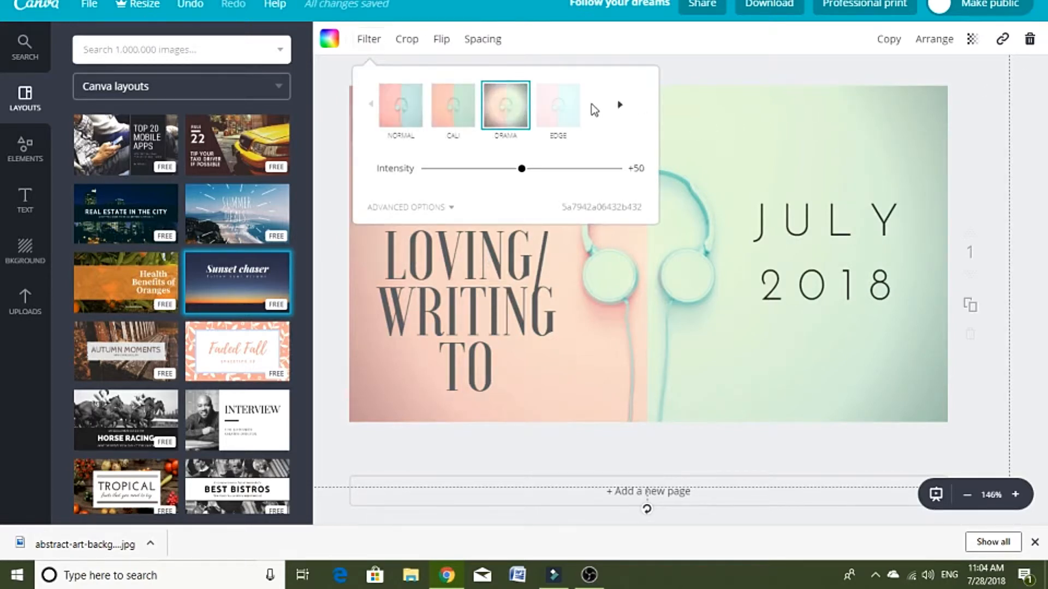
{"action": "left_click_drag", "start_coordinate": [524, 169], "coordinate": [547, 165]}
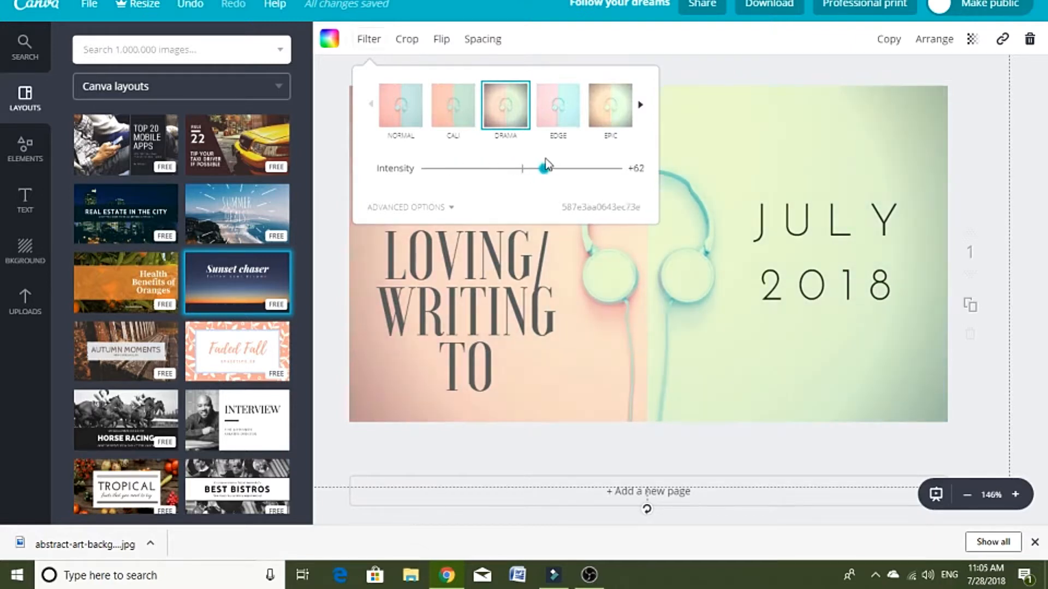
{"action": "left_click", "coordinate": [454, 207]}
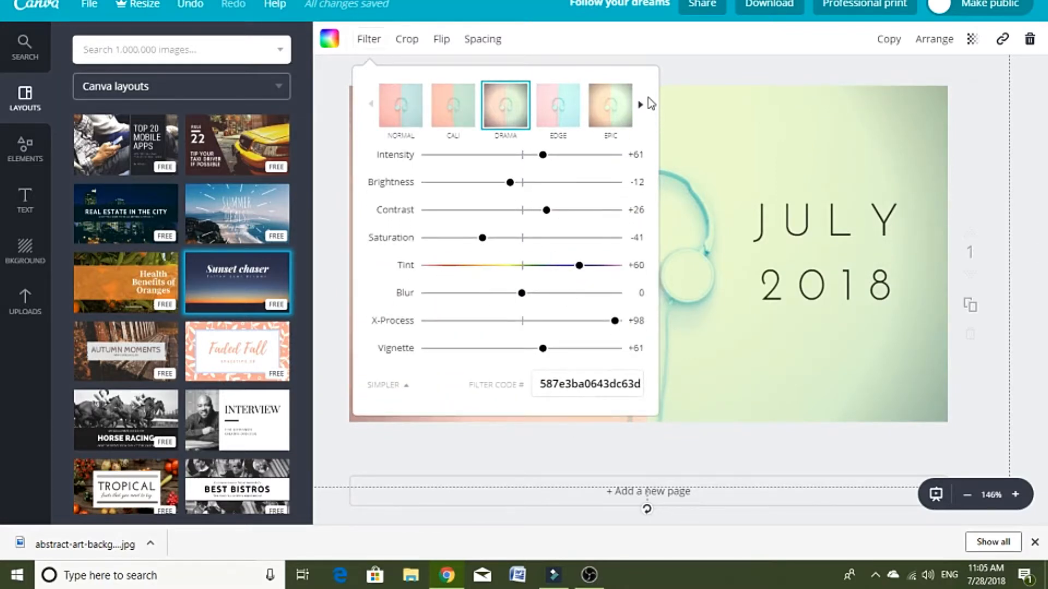
Step: Switch the background photo's filter to Epic
{"action": "left_click", "coordinate": [625, 121]}
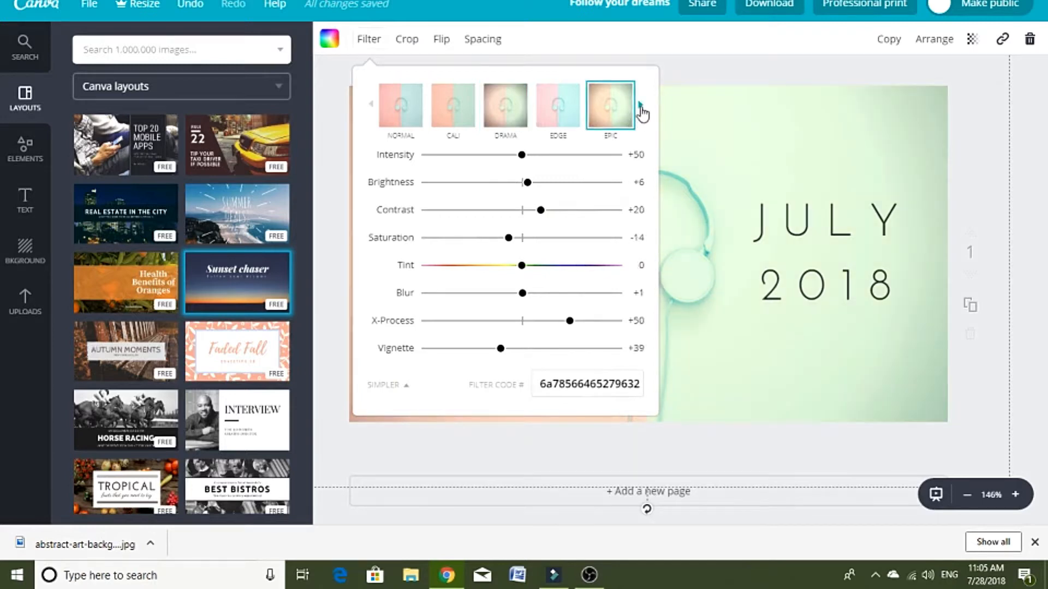
{"action": "left_click", "coordinate": [641, 108]}
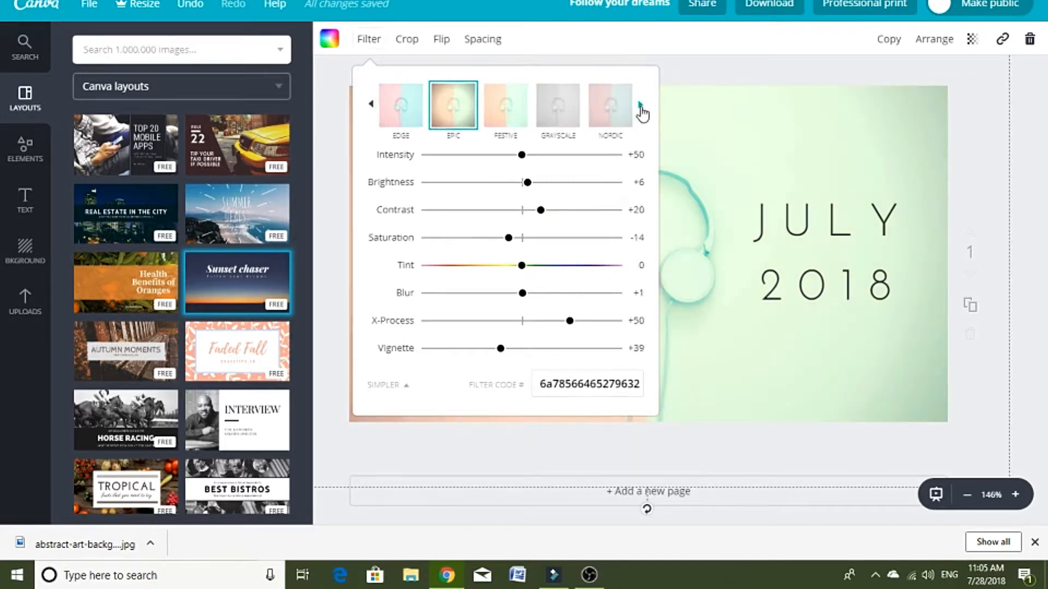
{"action": "left_click", "coordinate": [1033, 117]}
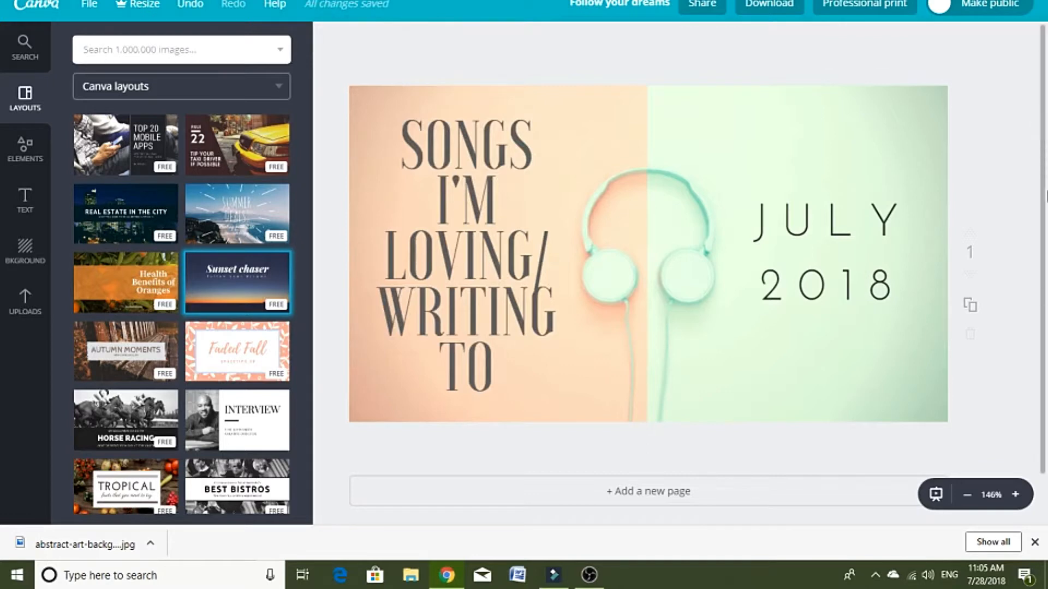
Step: Duplicate the "JULY 2018" text and place the copy below the headphones, clear of the original
{"action": "left_click", "coordinate": [842, 282]}
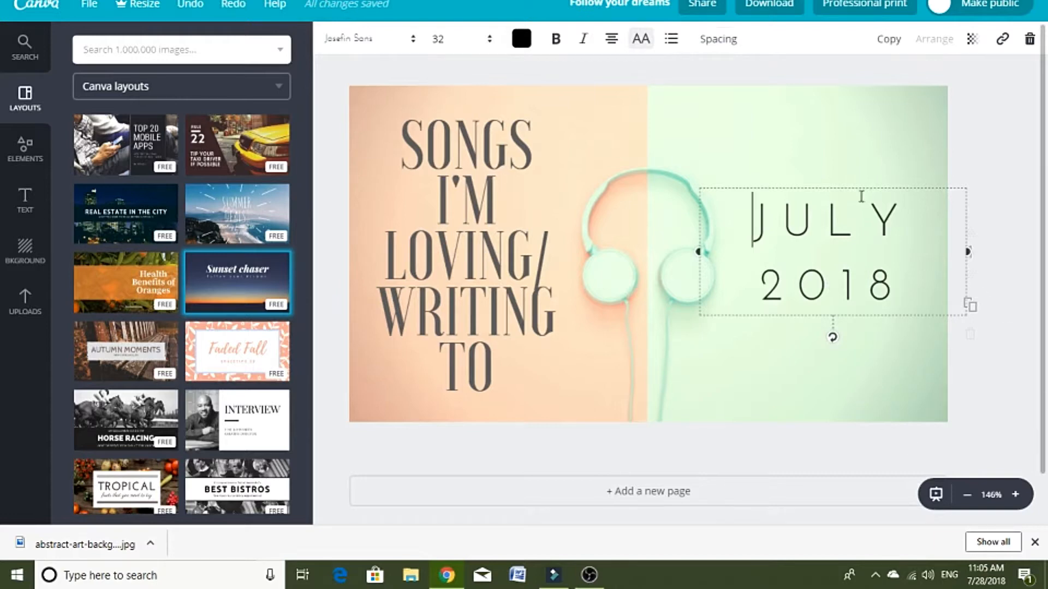
{"action": "left_click", "coordinate": [967, 496]}
{"action": "key", "text": "ctrl+v"}
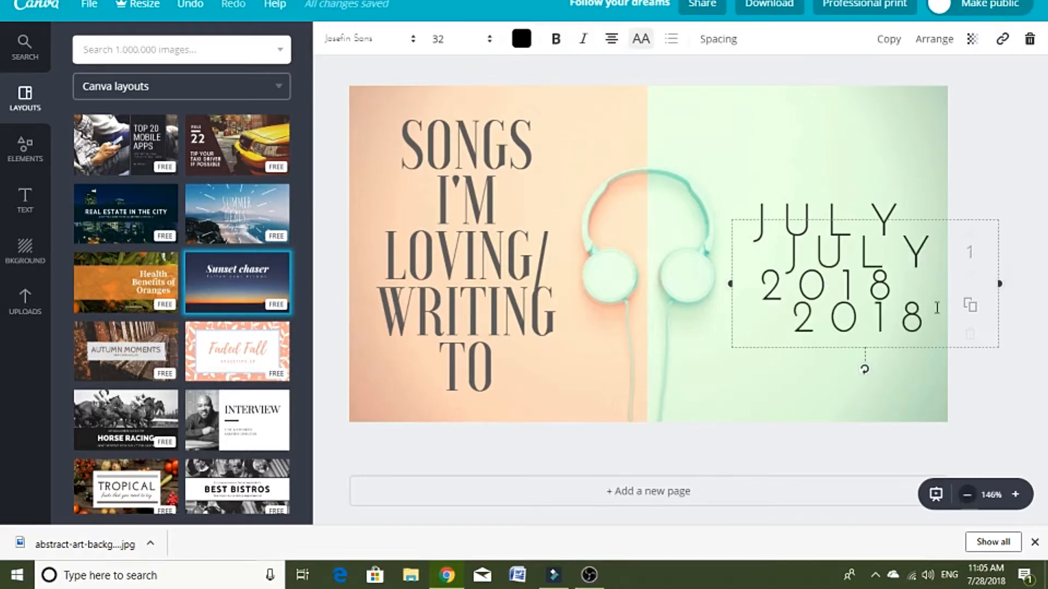
{"action": "left_click_drag", "start_coordinate": [879, 323], "coordinate": [746, 390]}
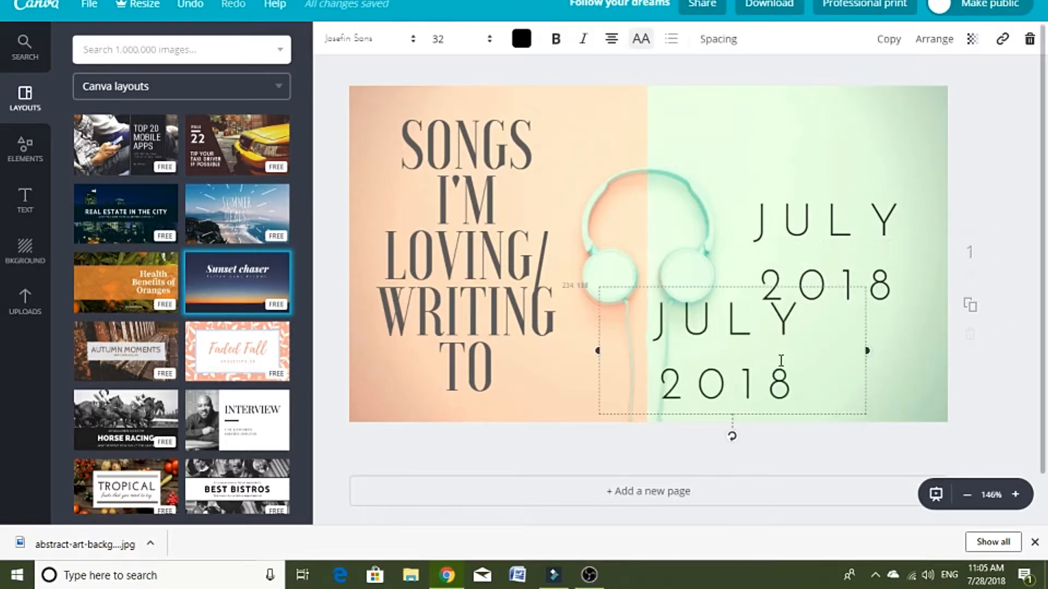
Step: Replace the copied text with the blog's web address, keeping its transparency at 79
{"action": "left_click", "coordinate": [971, 39]}
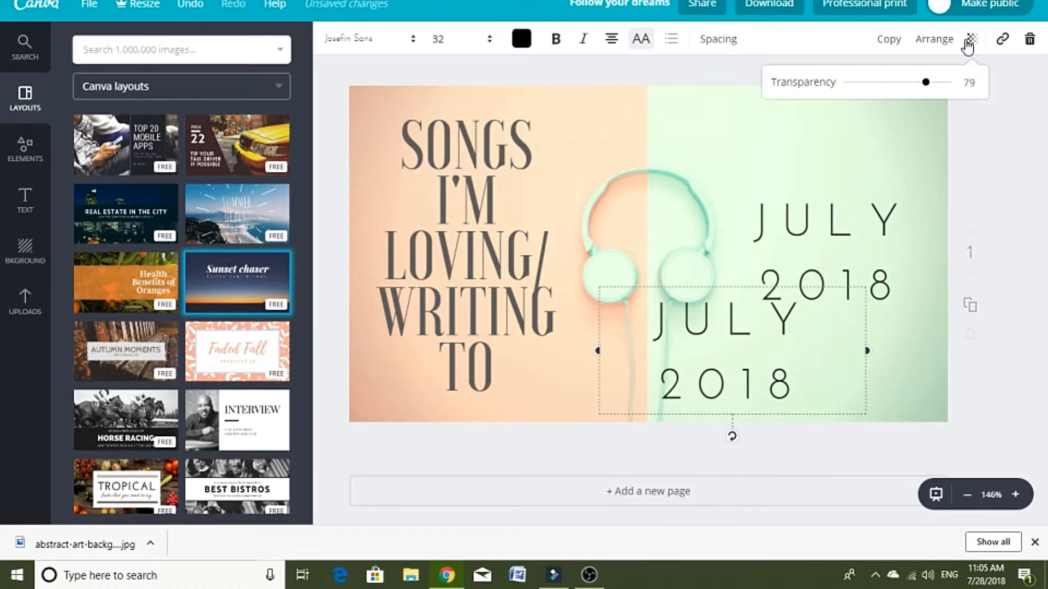
{"action": "triple_click", "coordinate": [782, 359]}
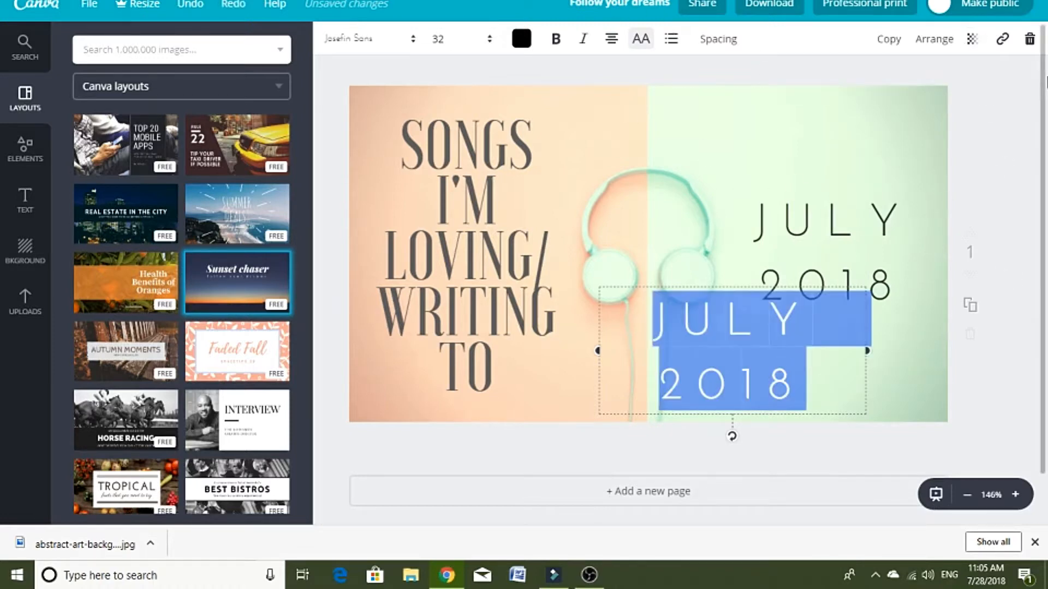
{"action": "type", "text": "www.chelseav"}
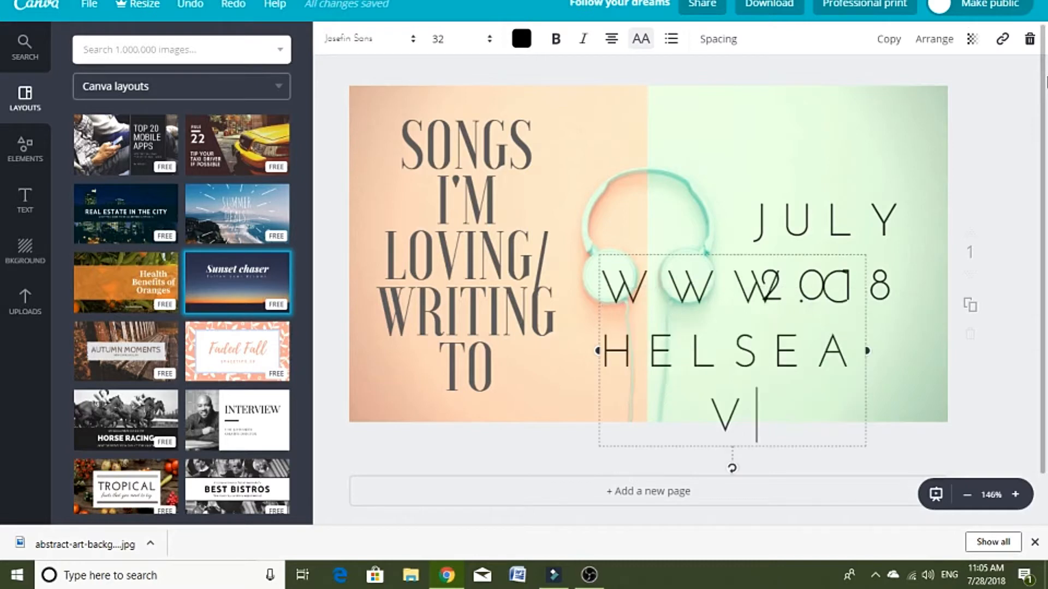
{"action": "type", "text": "anderbeek.com"}
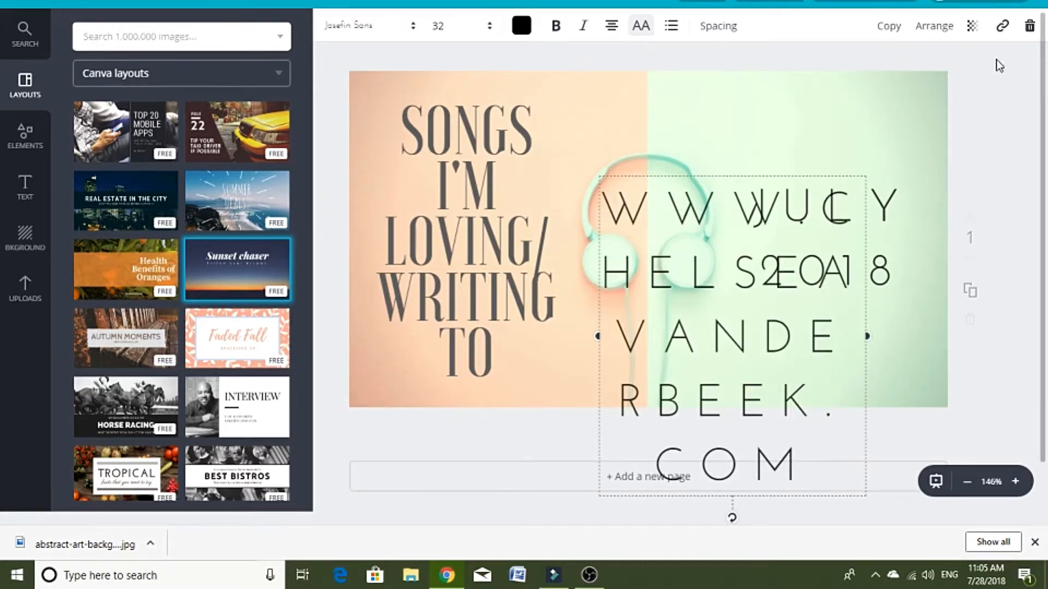
Step: Reduce the web address text's font size to 21 and further to 14
{"action": "left_click", "coordinate": [480, 28]}
{"action": "left_click", "coordinate": [455, 164]}
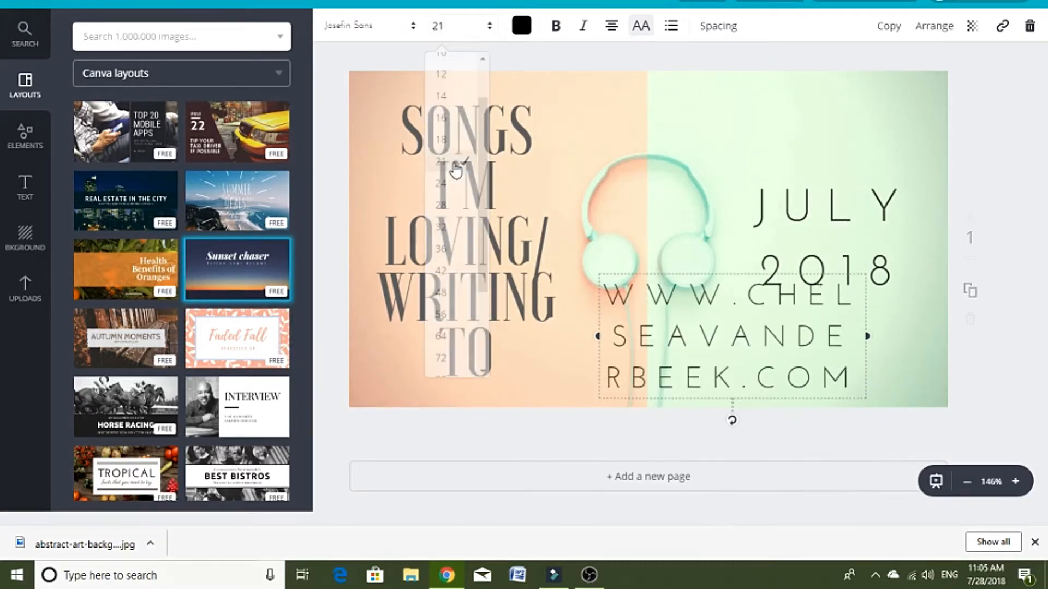
{"action": "left_click", "coordinate": [479, 30]}
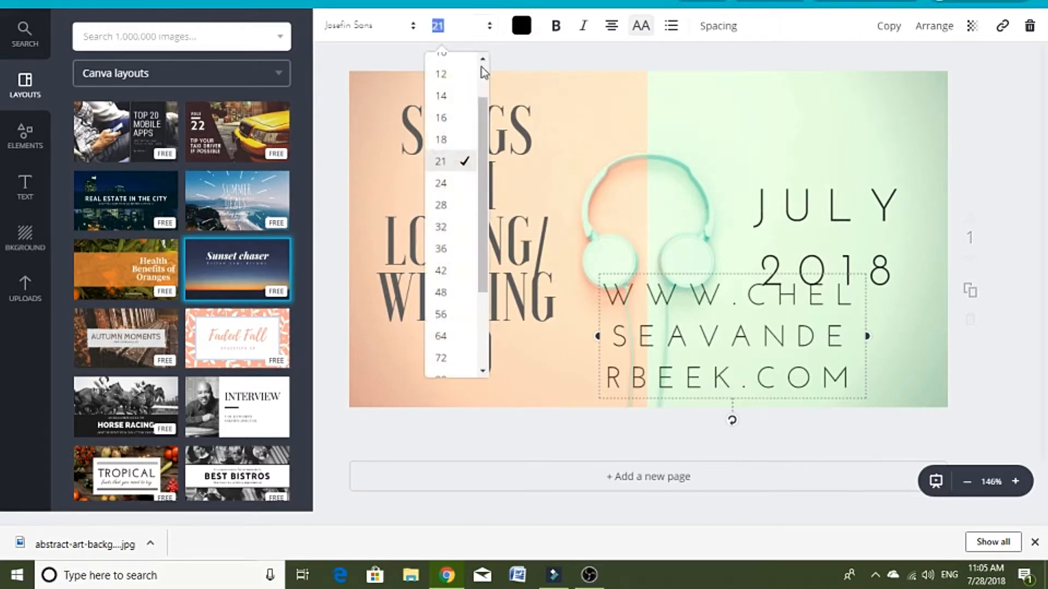
{"action": "left_click", "coordinate": [456, 98]}
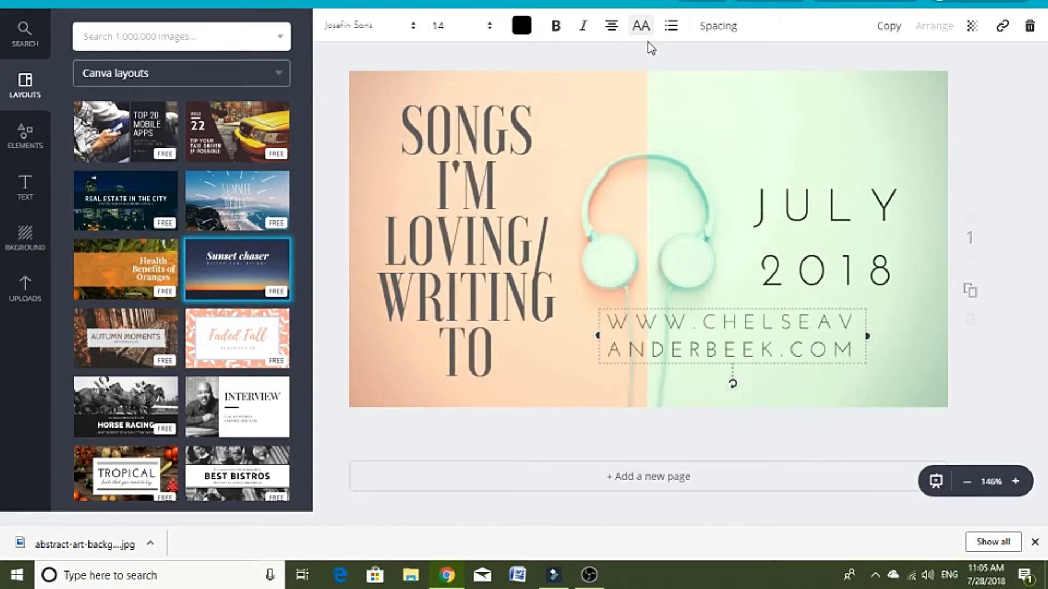
Step: Turn off uppercase for the web address, widen its box to fit one line, and set the letter spacing to 300
{"action": "left_click", "coordinate": [640, 25]}
{"action": "left_click_drag", "start_coordinate": [594, 341], "coordinate": [449, 321]}
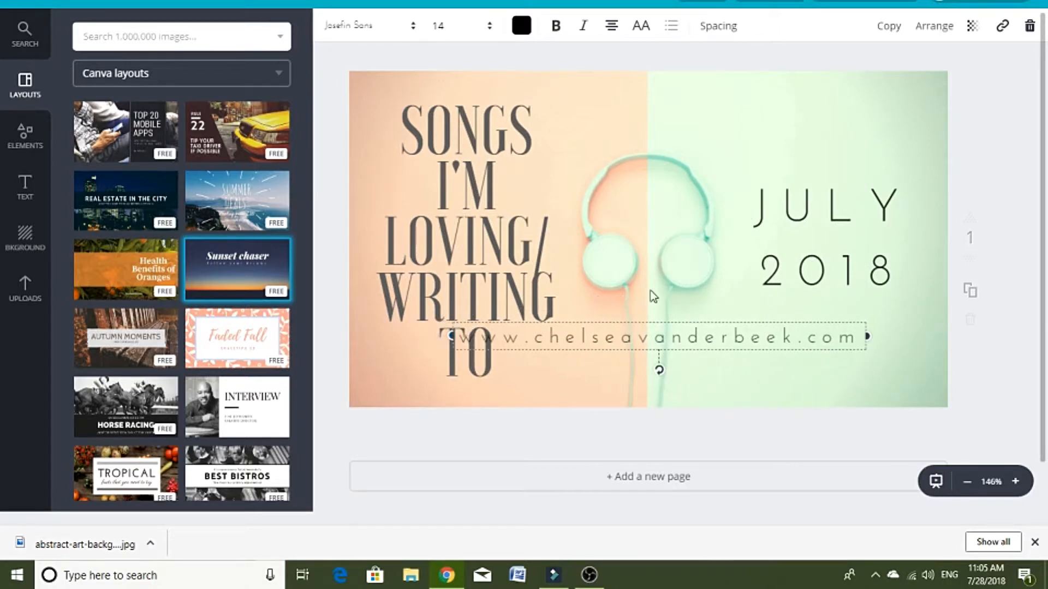
{"action": "left_click", "coordinate": [720, 28]}
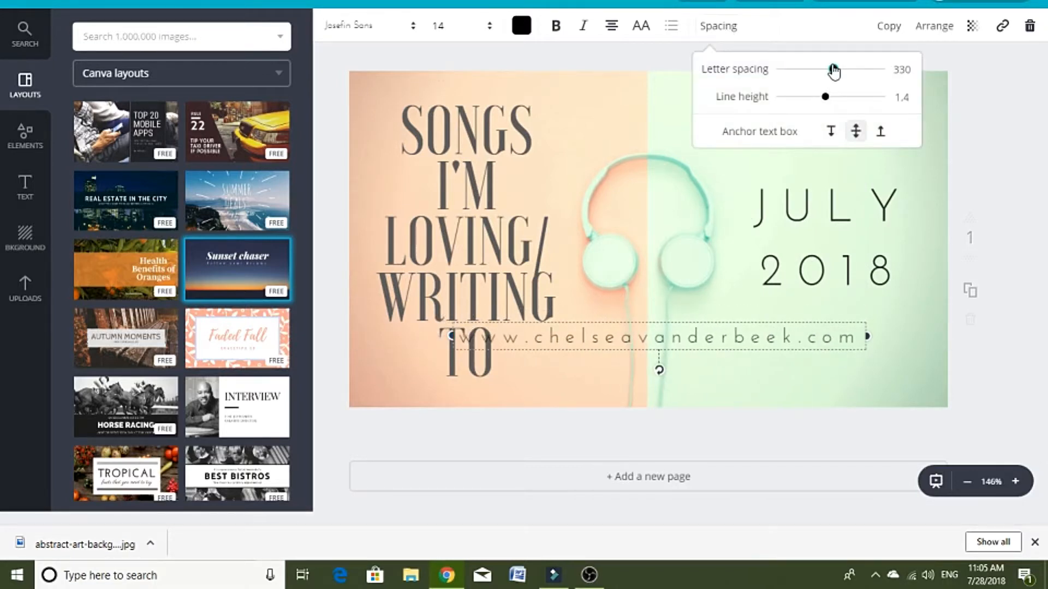
{"action": "left_click_drag", "start_coordinate": [830, 70], "coordinate": [825, 97]}
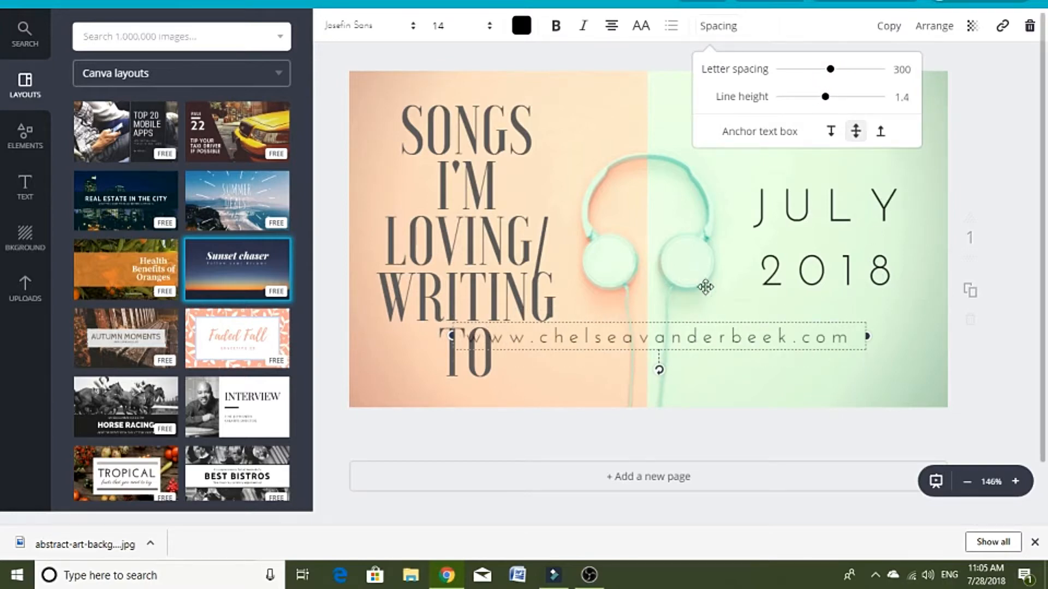
Step: Set the web address's font size to 12 and move it to the bottom center of the graphic
{"action": "left_click", "coordinate": [488, 26]}
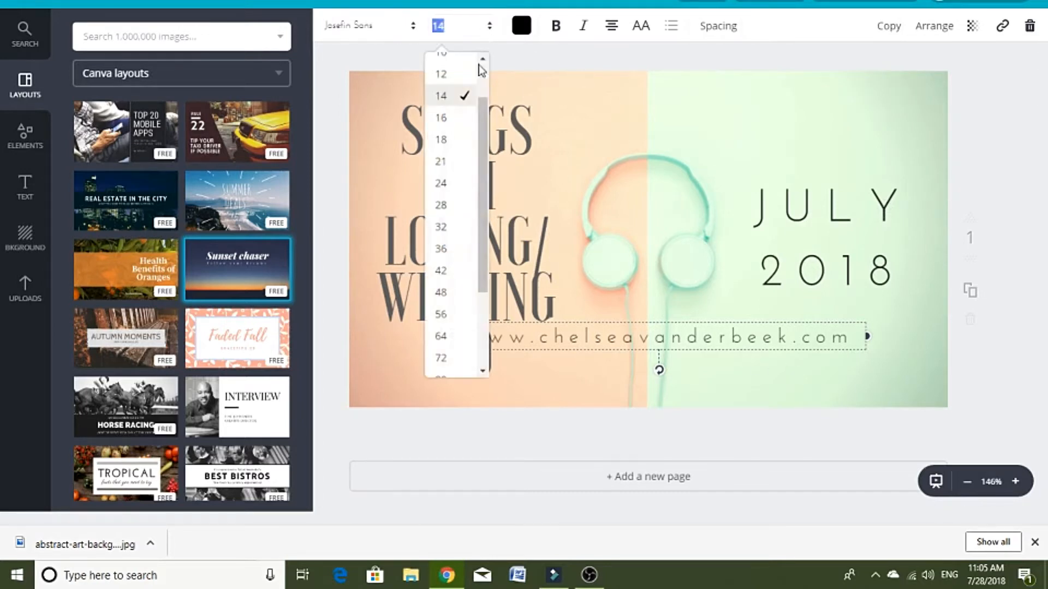
{"action": "left_click", "coordinate": [457, 77]}
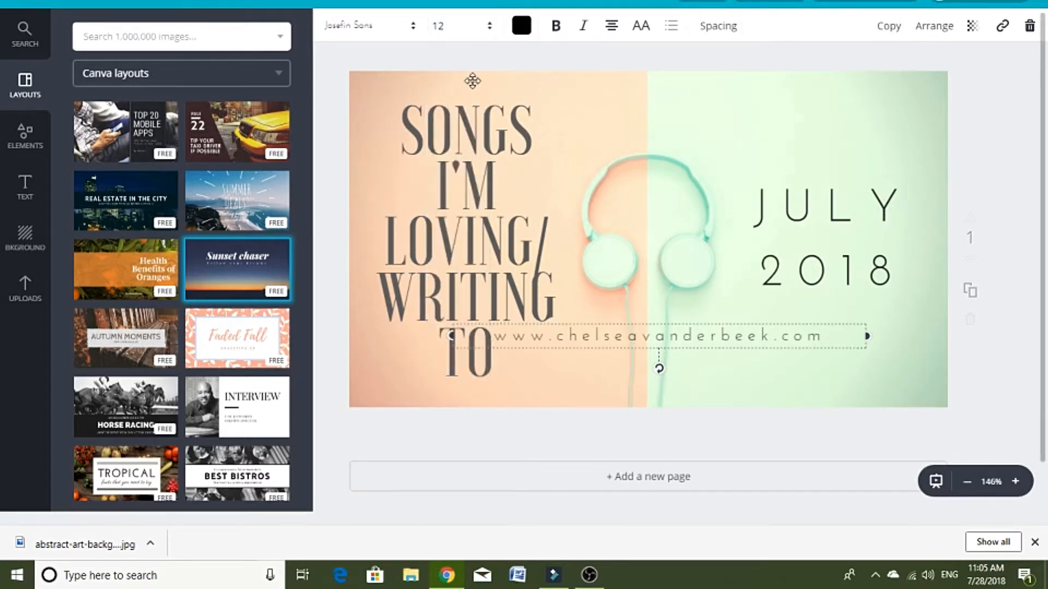
{"action": "left_click_drag", "start_coordinate": [719, 341], "coordinate": [695, 403]}
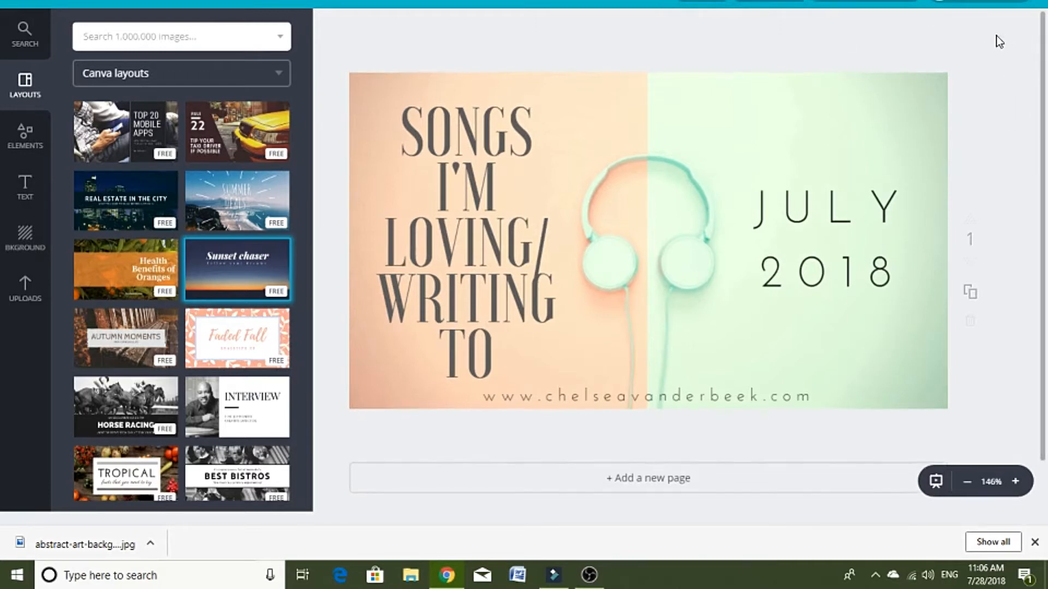
Step: Download the finished graphic as a PNG file
{"action": "left_click", "coordinate": [792, 5]}
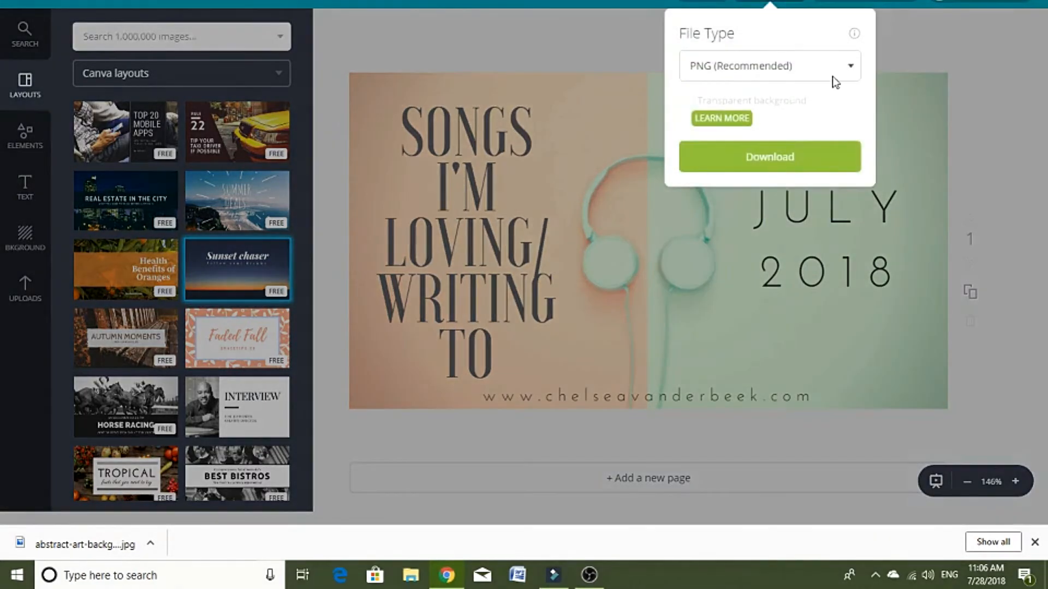
{"action": "left_click", "coordinate": [849, 71]}
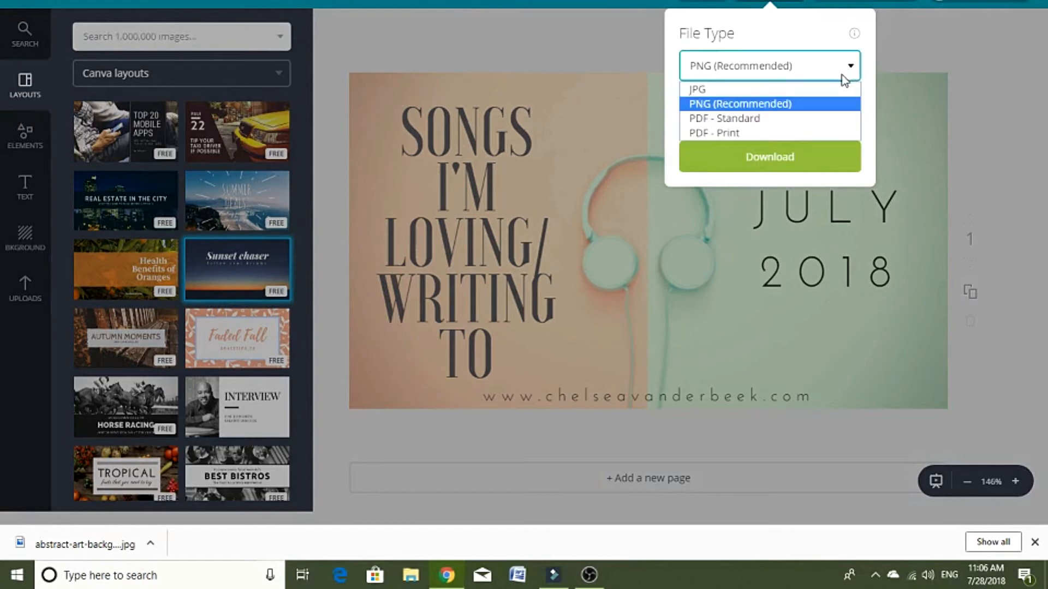
{"action": "left_click", "coordinate": [804, 112]}
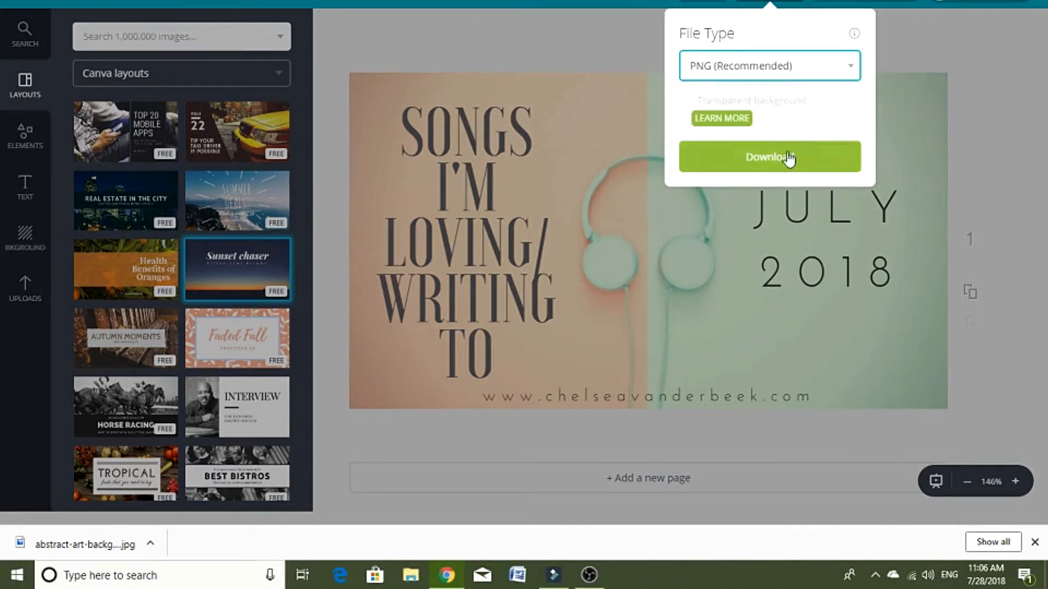
{"action": "left_click", "coordinate": [811, 169]}
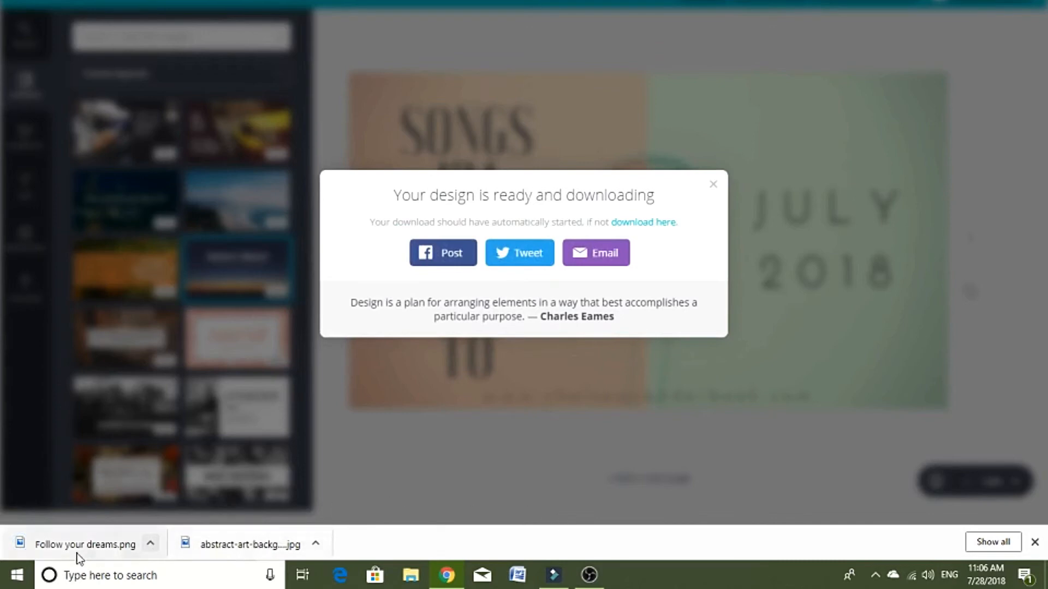
Step: Show the downloaded Follow your dreams.png in its Downloads folder, cut the file, and close the folder window
{"action": "left_click", "coordinate": [151, 544]}
{"action": "left_click", "coordinate": [209, 497]}
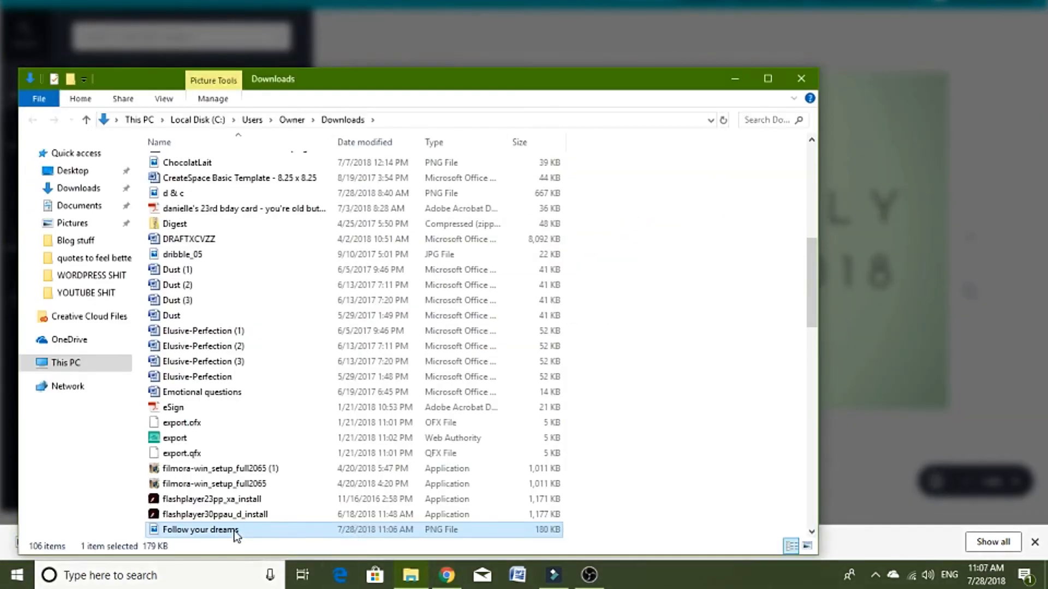
{"action": "right_click", "coordinate": [234, 530]}
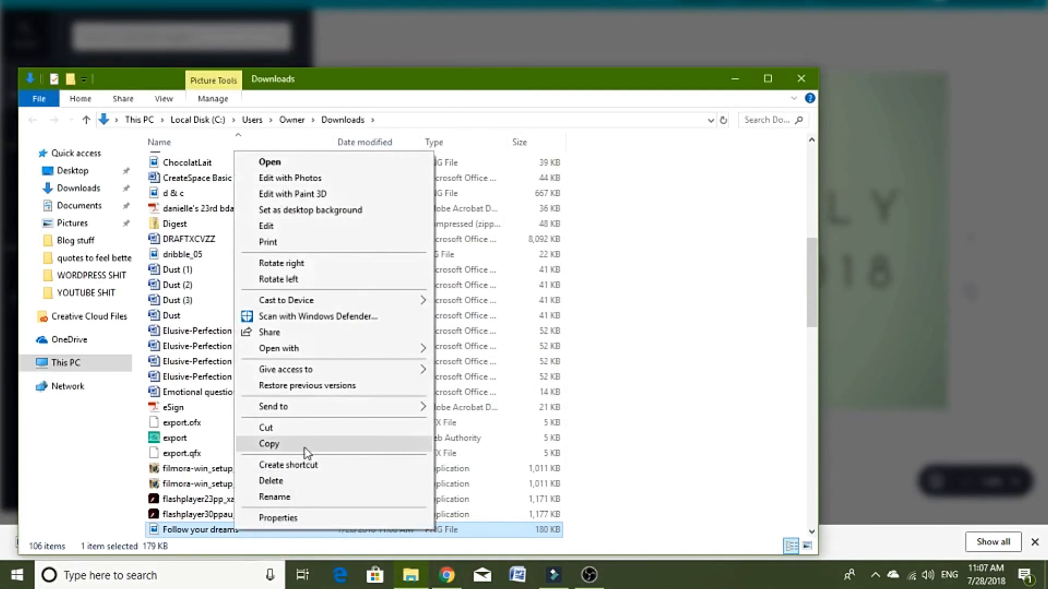
{"action": "left_click", "coordinate": [306, 428]}
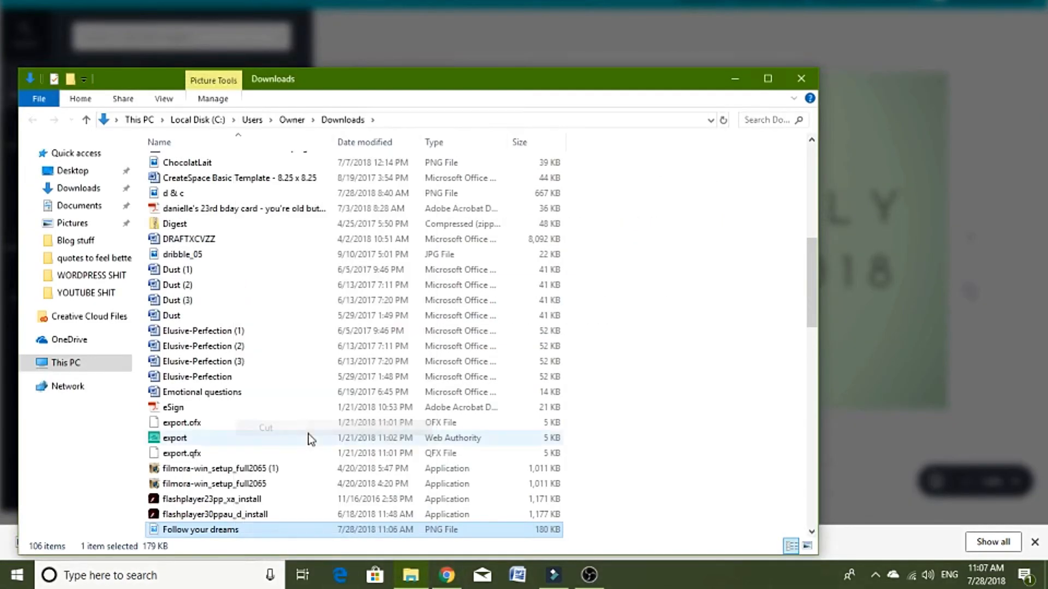
{"action": "left_click", "coordinate": [802, 80]}
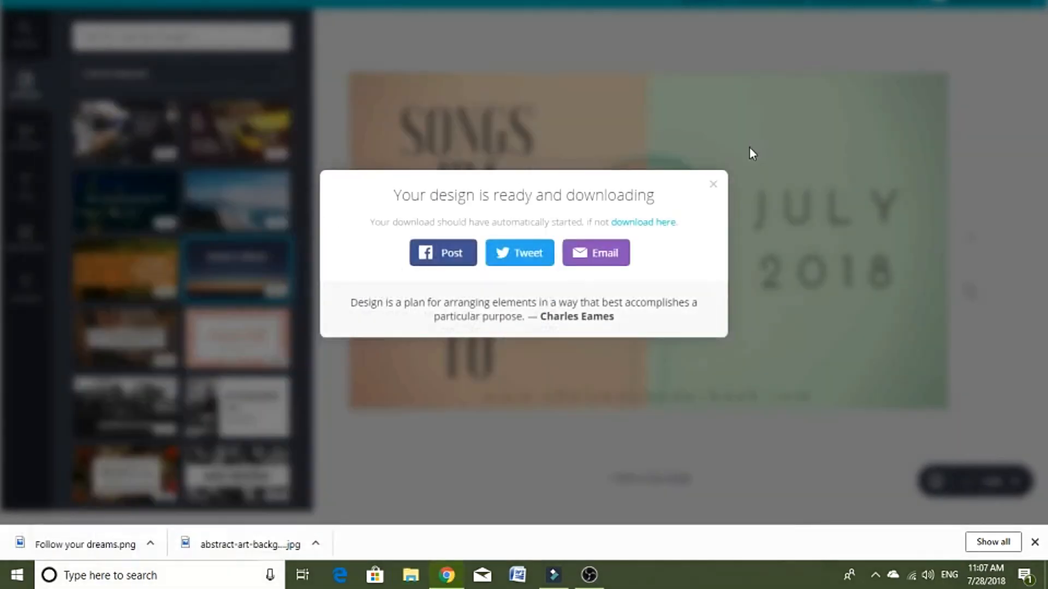
Step: Minimize the browser and paste the Follow your dreams image file onto the desktop
{"action": "left_click", "coordinate": [961, 0]}
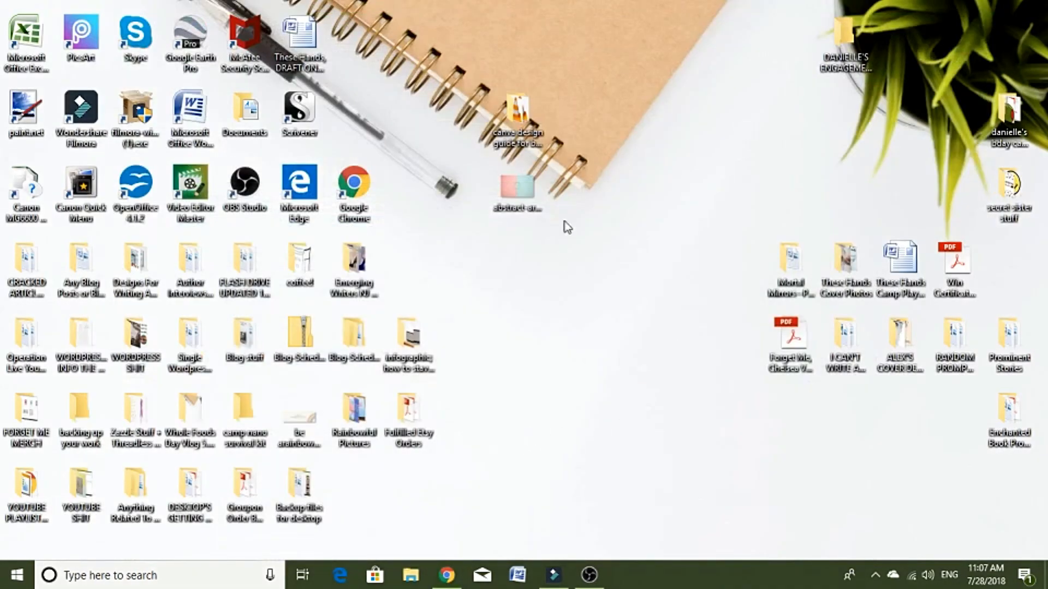
{"action": "right_click", "coordinate": [567, 193]}
{"action": "left_click", "coordinate": [608, 260]}
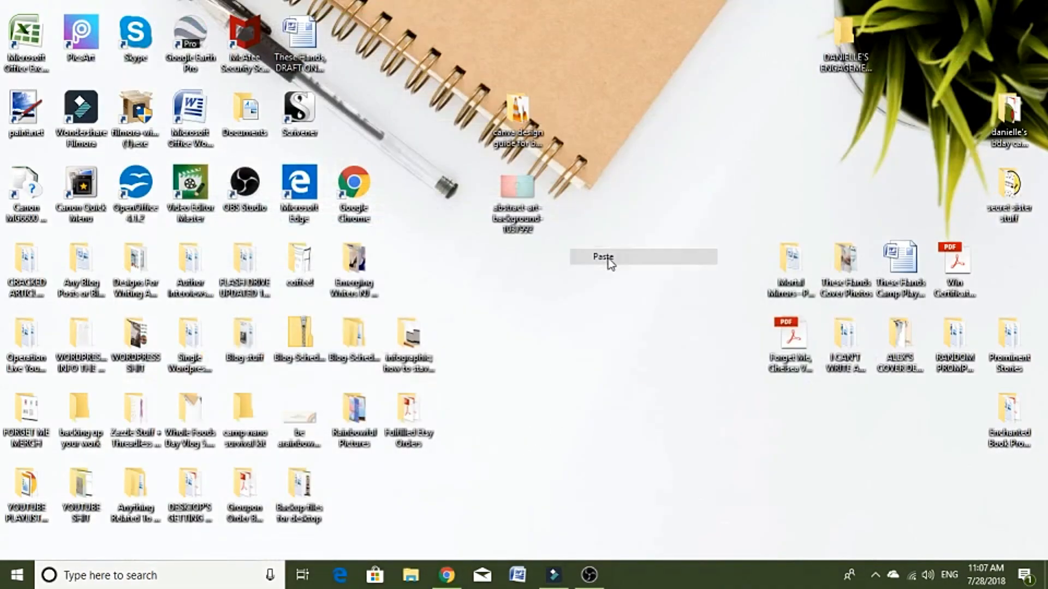
{"action": "left_click", "coordinate": [584, 391]}
Step: Open the Follow your dreams image from the desktop to check the finished graphic, and close the photo viewer
{"action": "double_click", "coordinate": [585, 122]}
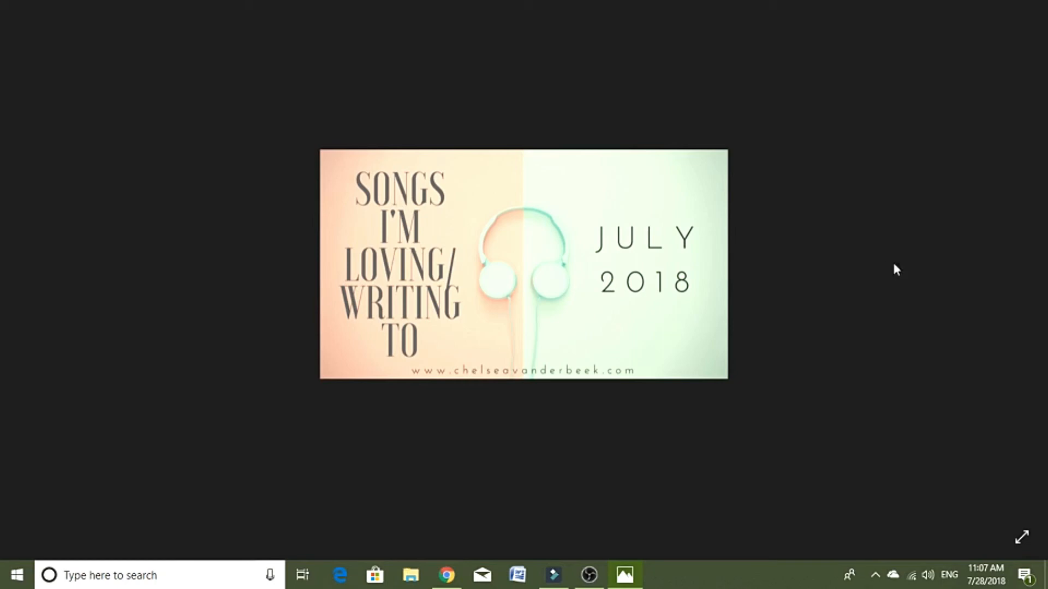
{"action": "key", "text": "alt+F4"}
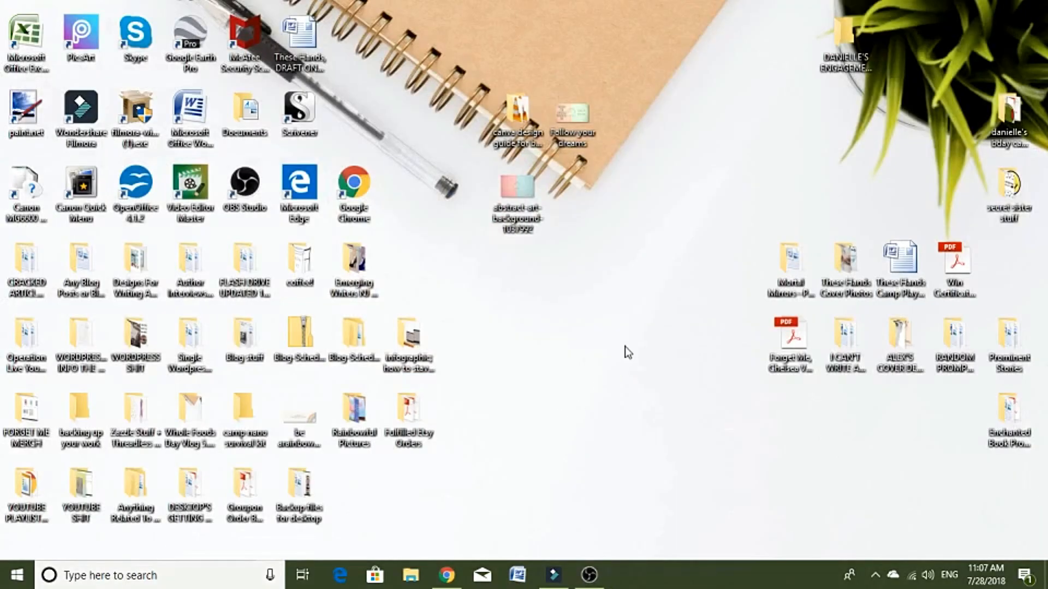